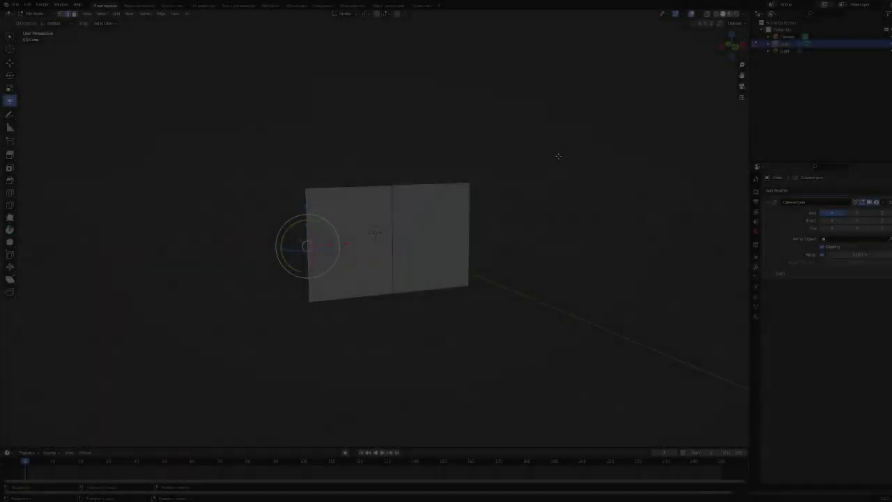
- Flatten the plane along Z and extrude vertices into a ring outline
key(s)
key(z)
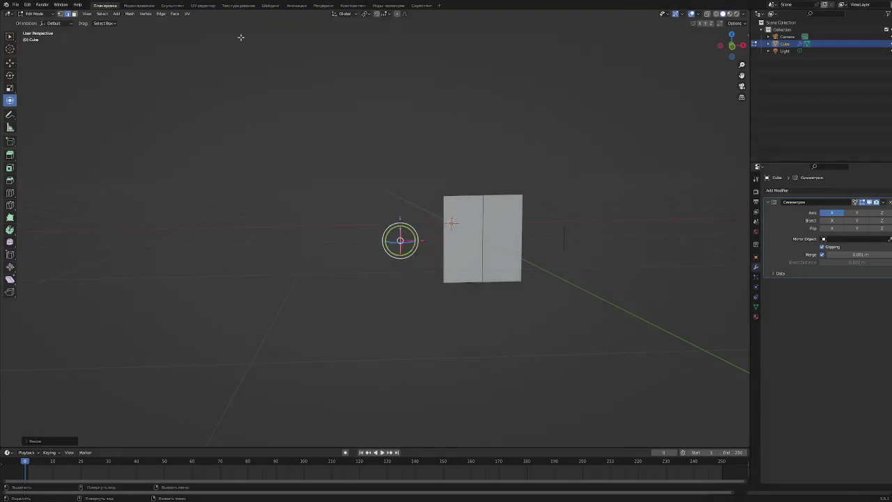
scroll(241, 37, up, 4)
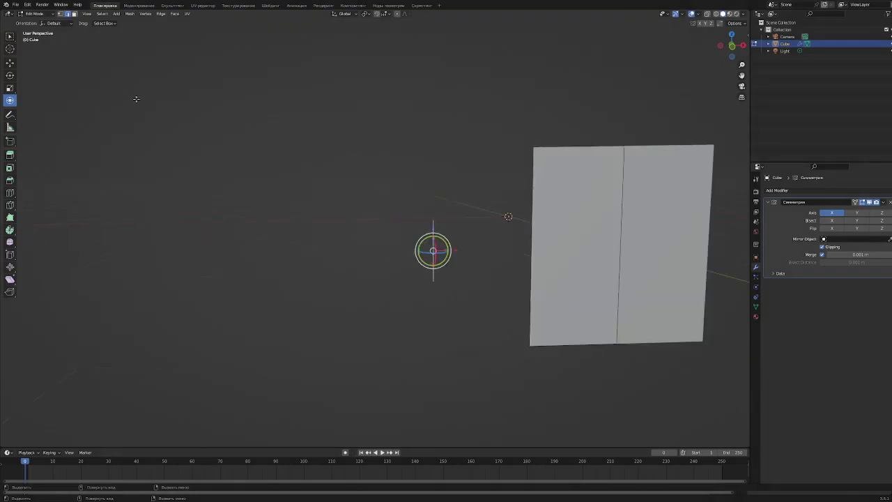
key(e)
click(394, 219)
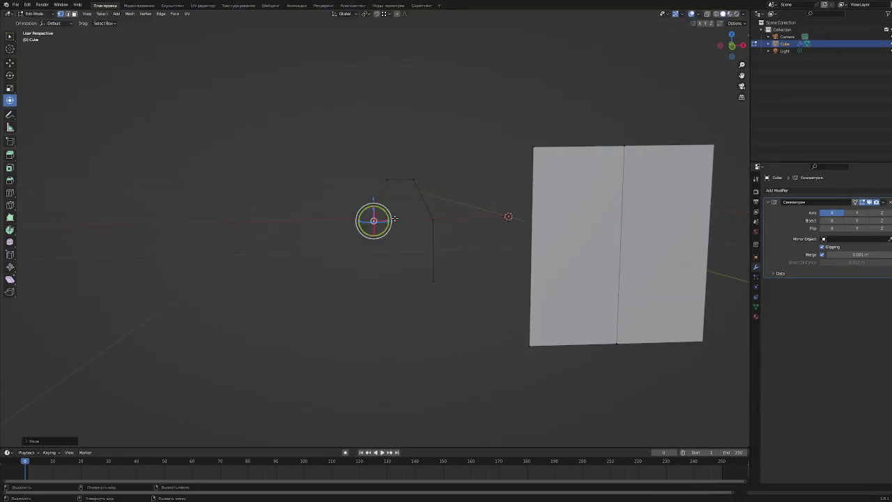
middle_drag(455, 264, 408, 208)
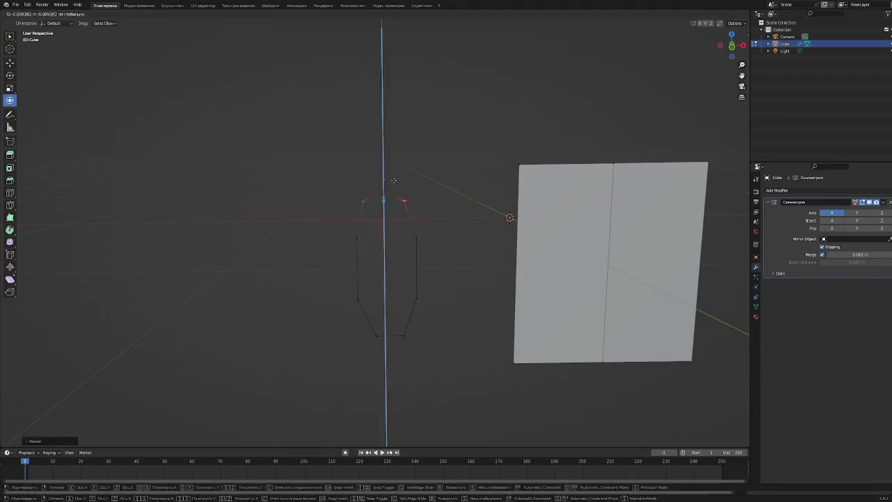
middle_drag(409, 327, 418, 334)
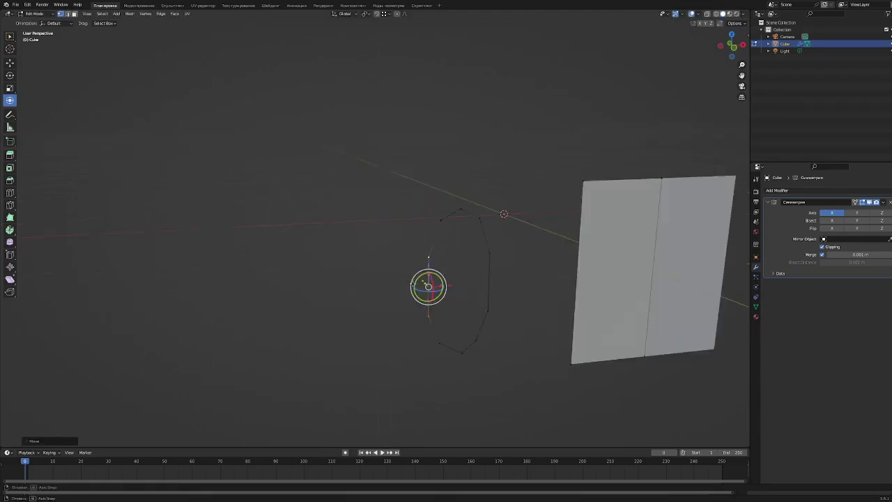
- Extrude the outline along X into a ring band and narrow the left ring
key(e)
key(x)
click(426, 368)
middle_drag(426, 368, 486, 246)
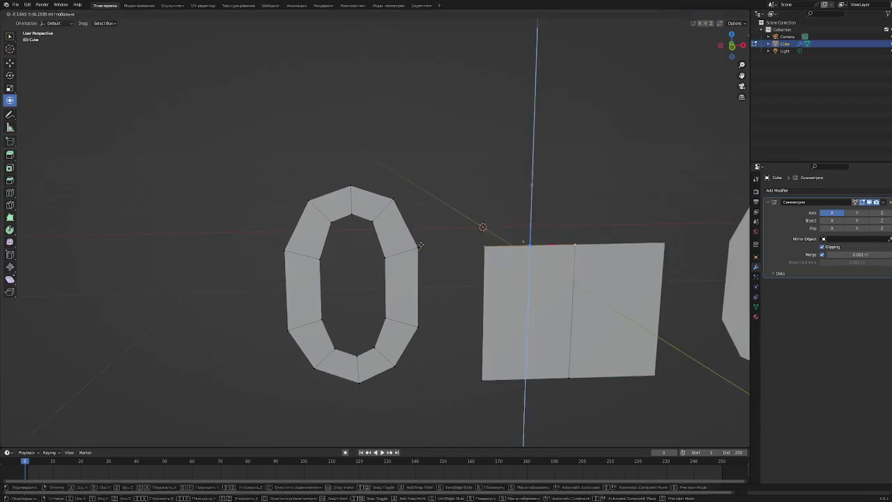
middle_drag(506, 287, 422, 272)
scroll(422, 272, up, 2)
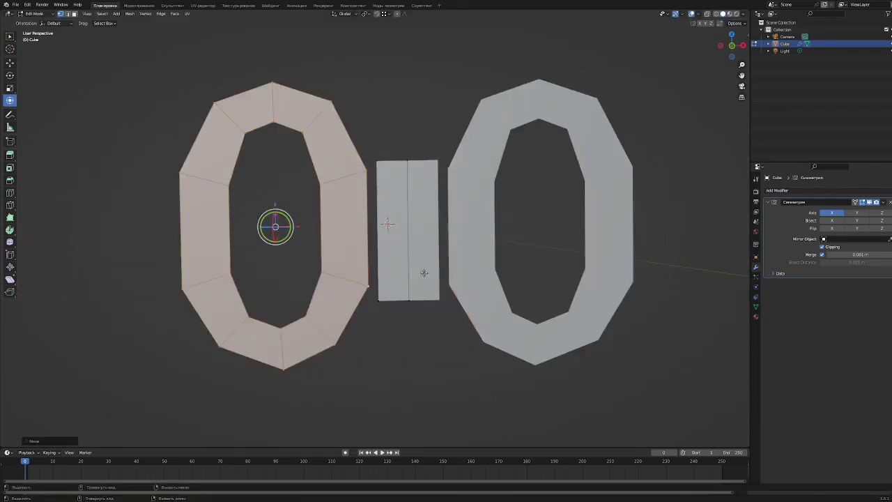
scroll(410, 260, up, 2)
scroll(436, 207, down, 3)
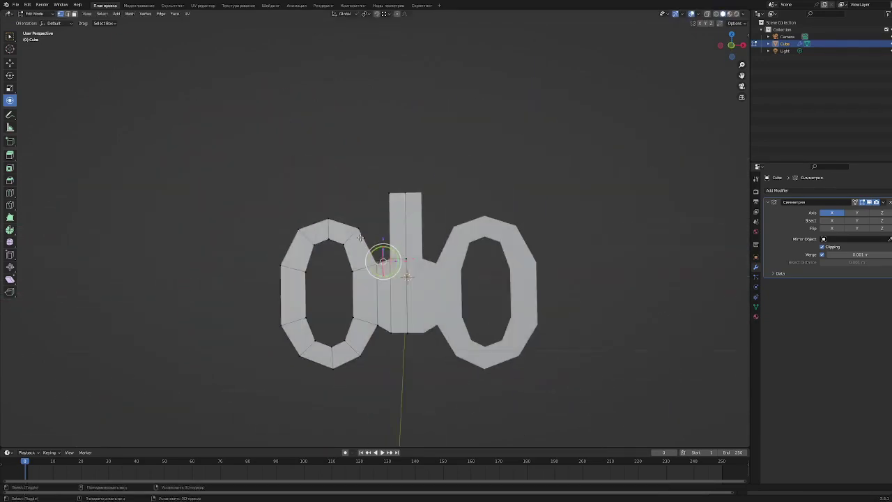
scroll(426, 374, up, 2)
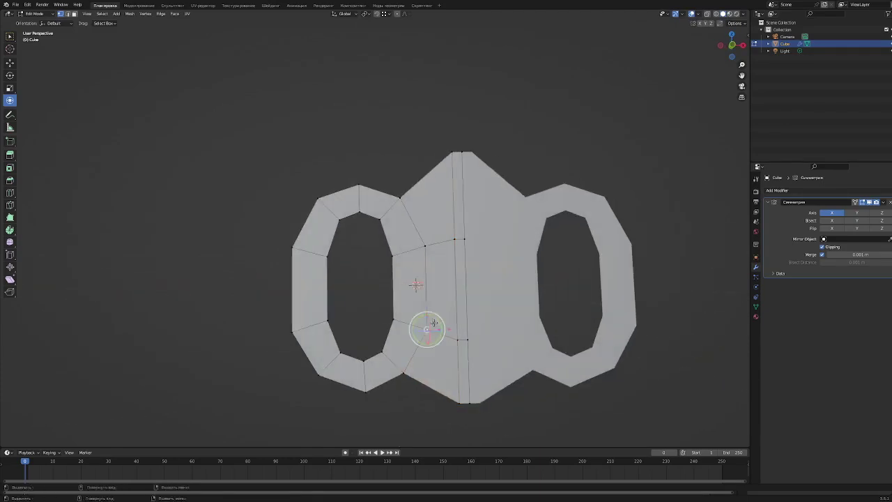
key(s)
click(418, 284)
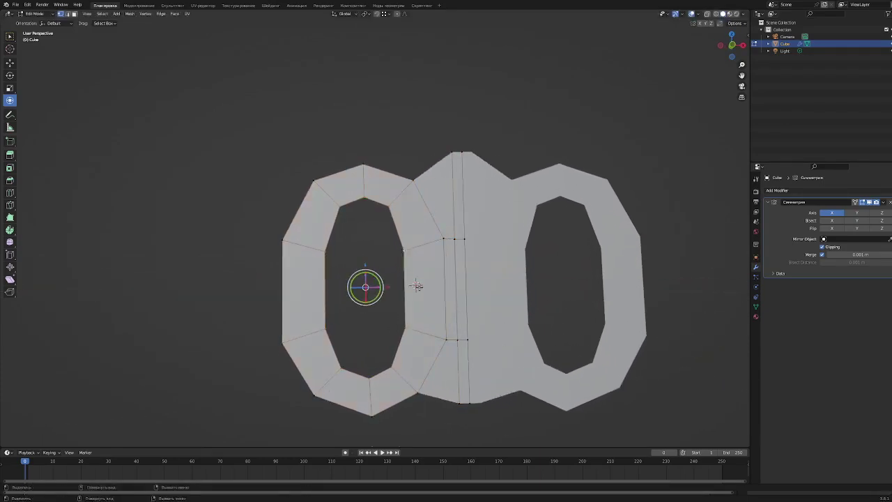
scroll(526, 265, down, 3)
- Extrude the ring's lower edges outward along X and shift them into a flat strip
middle_drag(526, 266, 408, 325)
key(e)
key(x)
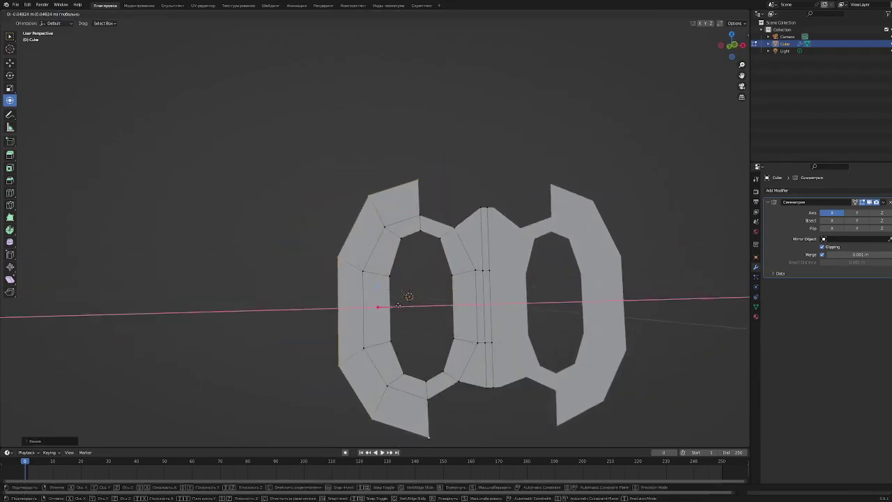
middle_drag(458, 391, 431, 322)
key(g)
key(z)
middle_drag(492, 138, 500, 280)
key(g)
key(x)
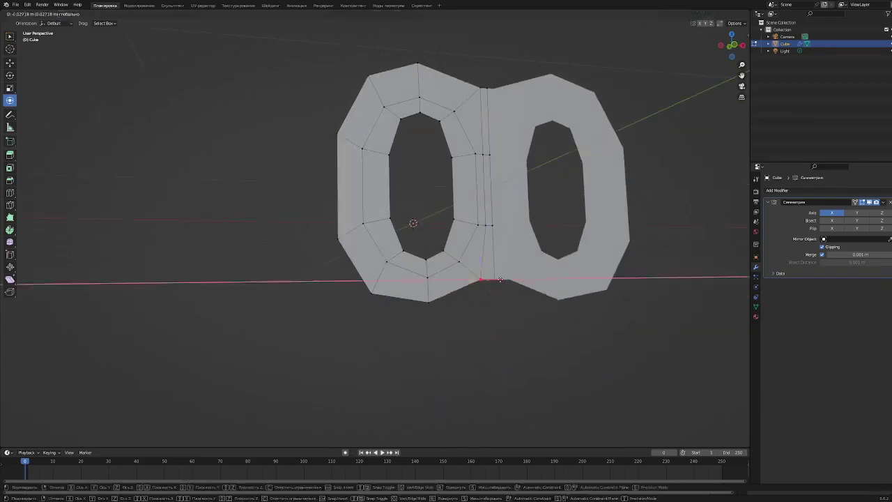
middle_drag(479, 154, 495, 257)
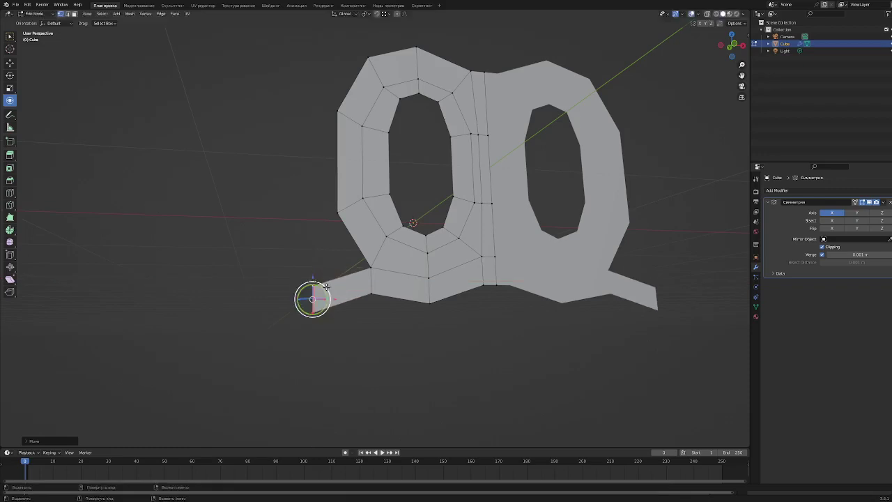
middle_drag(326, 287, 524, 318)
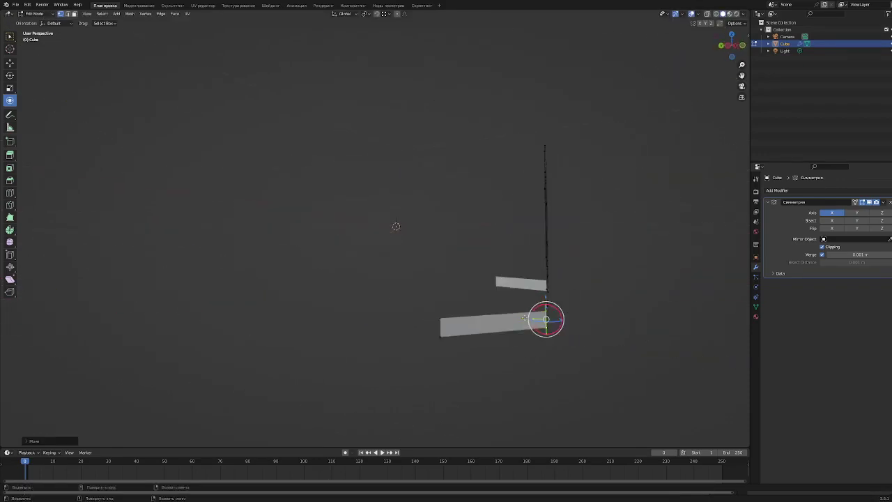
- Lower the selected edges, then scale and move the duplicated inner ring aside
middle_drag(396, 225, 288, 267)
key(g)
key(z)
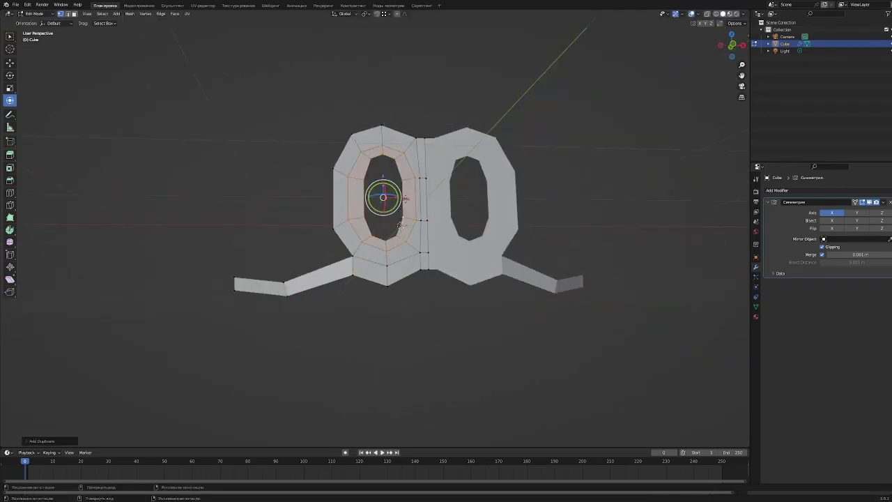
key(s)
mouse_move(405, 199)
middle_down()
mouse_move(446, 336)
mouse_move(418, 384)
mouse_move(347, 318)
middle_up()
scroll(446, 336, down, 5)
key(g)
click(348, 318)
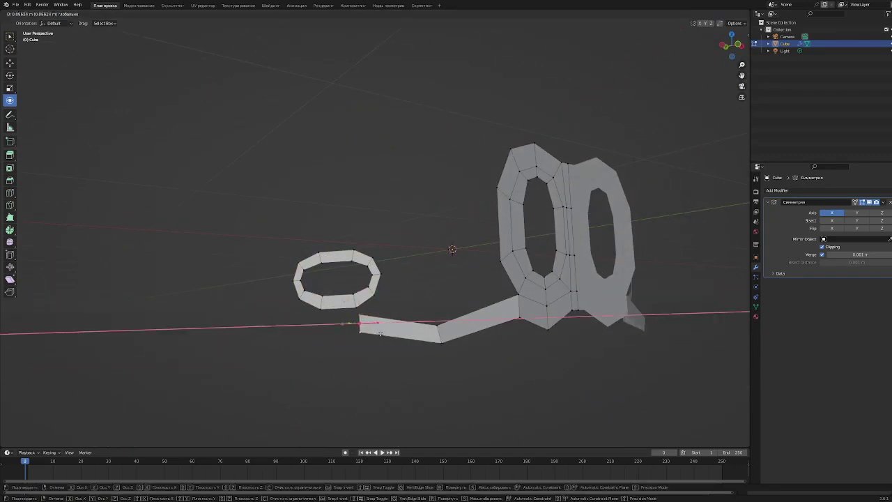
key(Escape)
scroll(348, 375, up, 3)
- Add a loop cut across the strip and shift it vertically to join the small ring
mouse_move(348, 374)
middle_down()
mouse_move(289, 338)
mouse_move(189, 382)
mouse_move(402, 399)
middle_up()
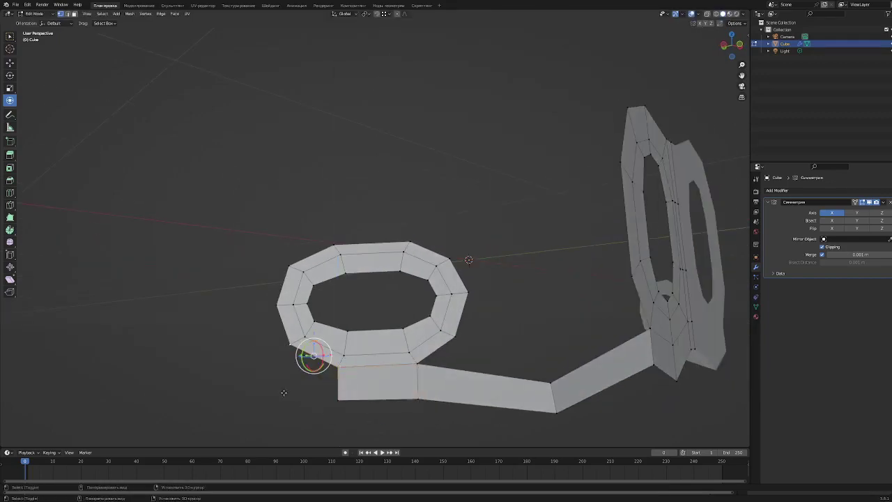
mouse_move(292, 383)
middle_down()
mouse_move(219, 378)
mouse_move(229, 349)
mouse_move(289, 303)
mouse_move(421, 338)
middle_up()
key(g)
key(z)
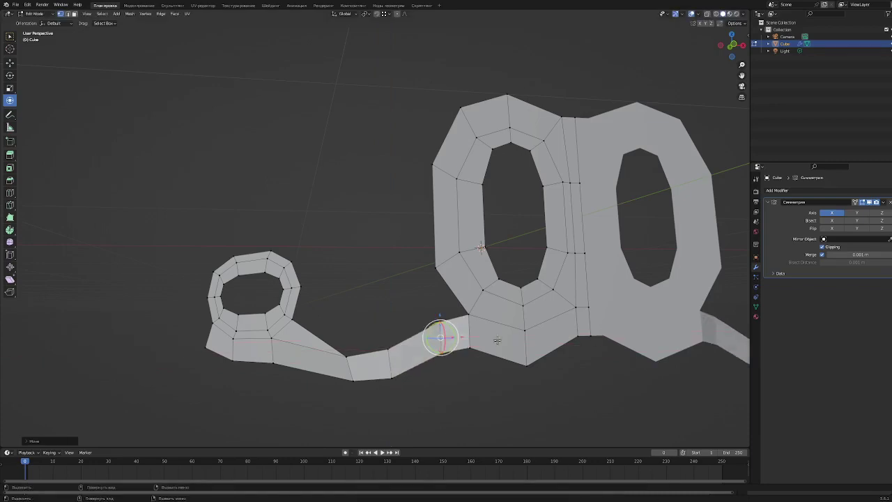
middle_drag(497, 339, 457, 318)
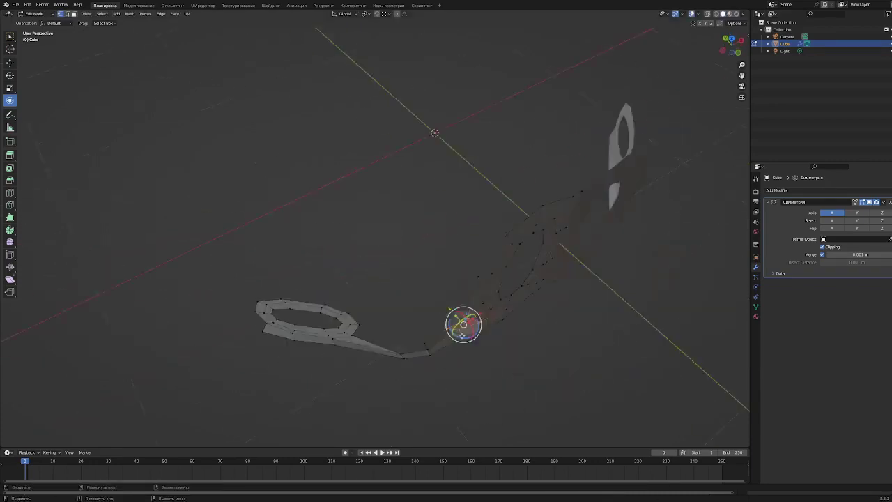
scroll(458, 319, up, 5)
scroll(418, 278, down, 5)
middle_drag(418, 279, 398, 324)
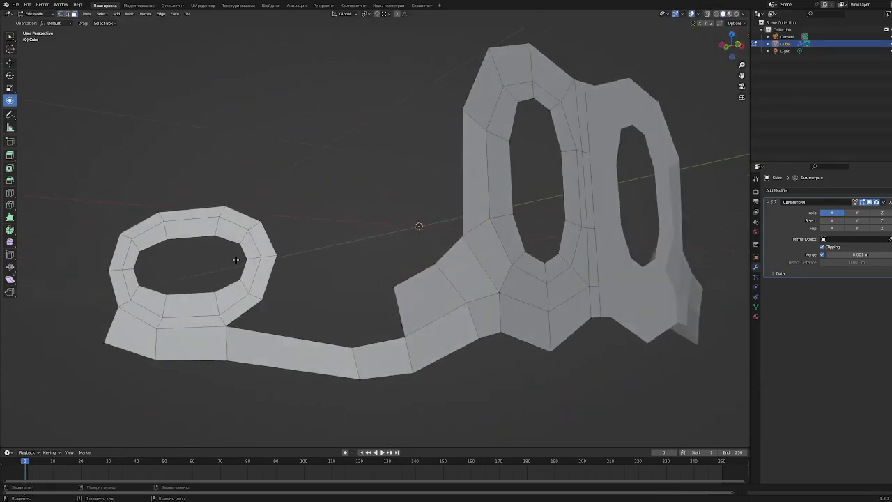
middle_drag(351, 267, 350, 354)
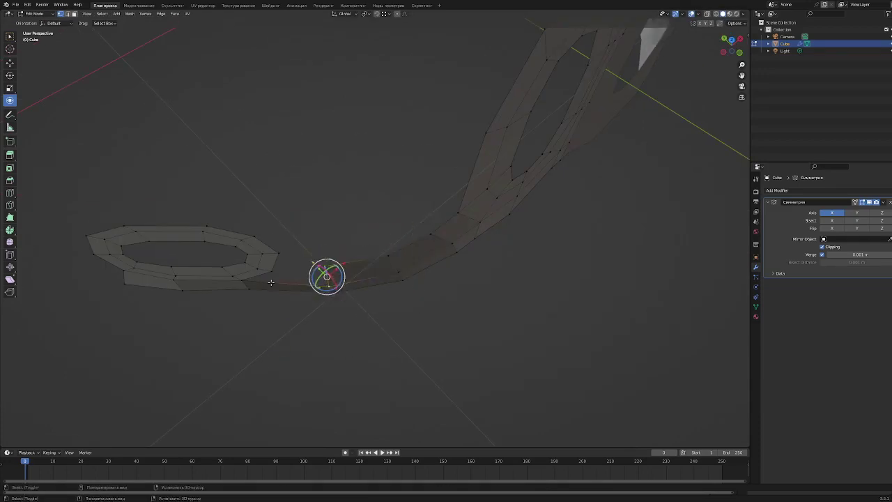
mouse_move(270, 282)
middle_down()
mouse_move(369, 183)
mouse_move(425, 279)
middle_up()
- Undo the smooth shading and bend a mesh section along Y into a curve
key(Tab)
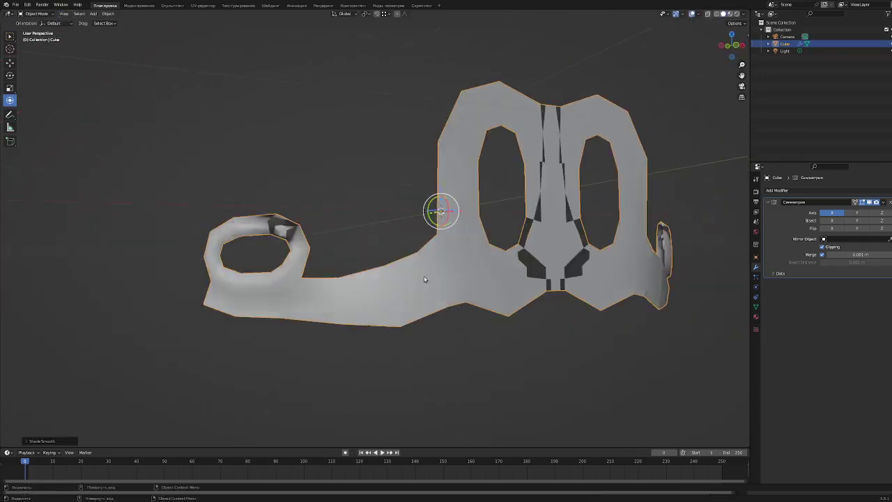
key(ctrl+z)
key(ctrl+z)
key(ctrl+z)
key(ctrl+z)
key(ctrl+z)
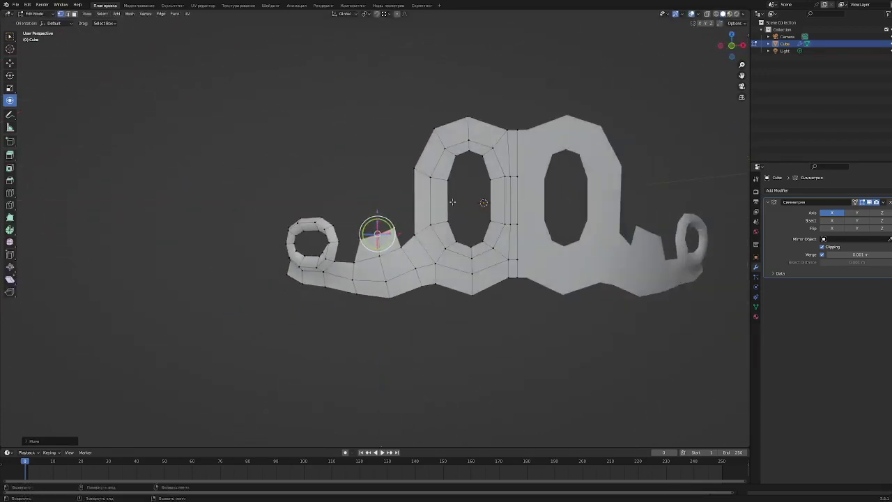
key(ctrl+z)
mouse_move(453, 201)
middle_down()
mouse_move(486, 301)
mouse_move(408, 202)
mouse_move(344, 196)
mouse_move(378, 199)
mouse_move(475, 138)
mouse_move(408, 222)
middle_up()
key(g)
key(y)
click(475, 138)
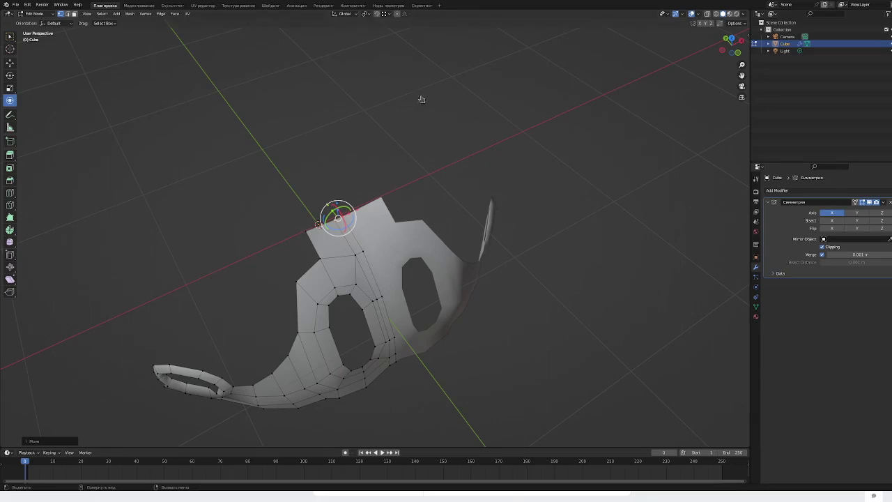
mouse_move(540, 315)
middle_down()
mouse_move(453, 215)
mouse_move(435, 261)
mouse_move(404, 269)
mouse_move(417, 332)
mouse_move(453, 322)
mouse_move(303, 319)
mouse_move(414, 295)
mouse_move(432, 301)
middle_up()
- Duplicate the small ring loop and move it up to form the tapered tube
key(shift+d)
click(388, 273)
key(g)
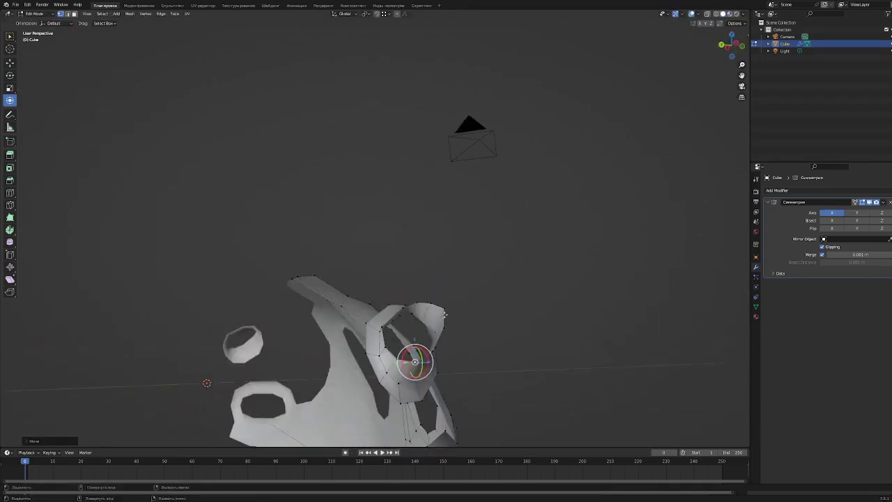
mouse_move(378, 237)
middle_down()
mouse_move(273, 325)
mouse_move(296, 257)
middle_up()
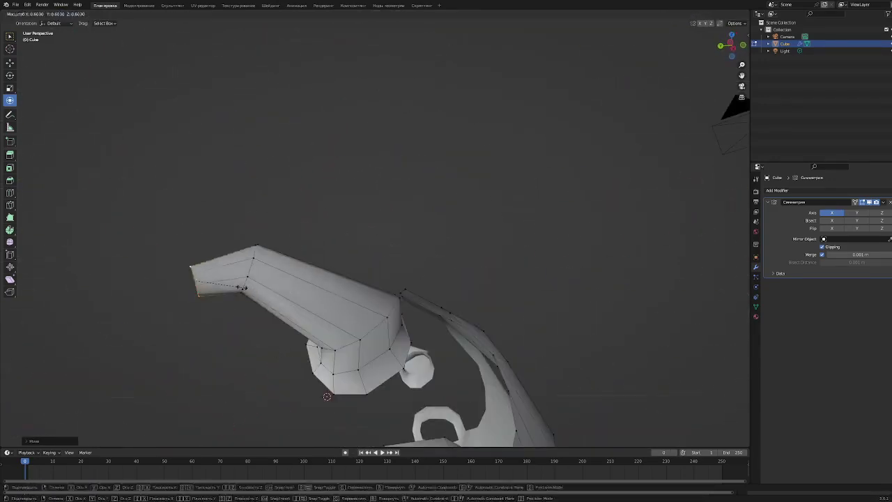
mouse_move(243, 287)
middle_down()
mouse_move(326, 326)
mouse_move(392, 222)
mouse_move(392, 285)
mouse_move(325, 205)
mouse_move(460, 299)
mouse_move(519, 228)
mouse_move(566, 275)
mouse_move(497, 329)
mouse_move(436, 320)
mouse_move(312, 256)
mouse_move(317, 277)
middle_up()
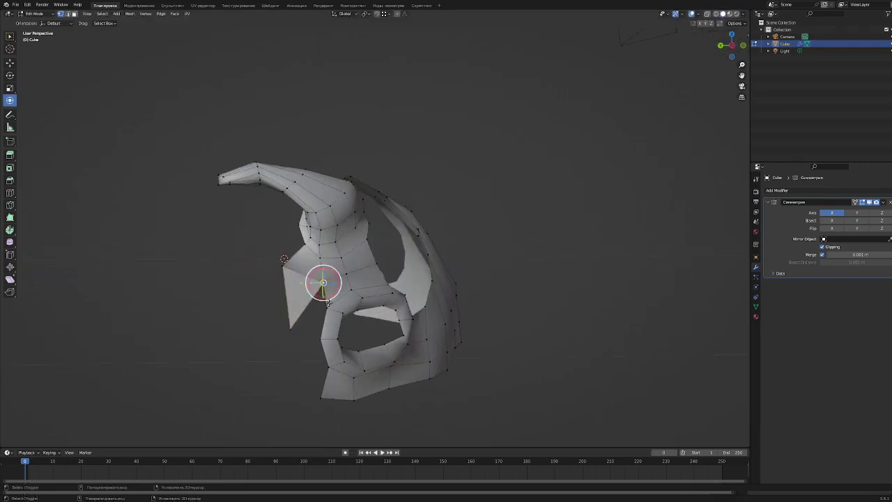
- Move and rotate parts of the head mesh to reshape its faces
mouse_move(327, 302)
middle_down()
mouse_move(365, 235)
mouse_move(457, 272)
mouse_move(422, 271)
mouse_move(356, 299)
middle_up()
key(g)
click(365, 235)
key(r)
click(439, 272)
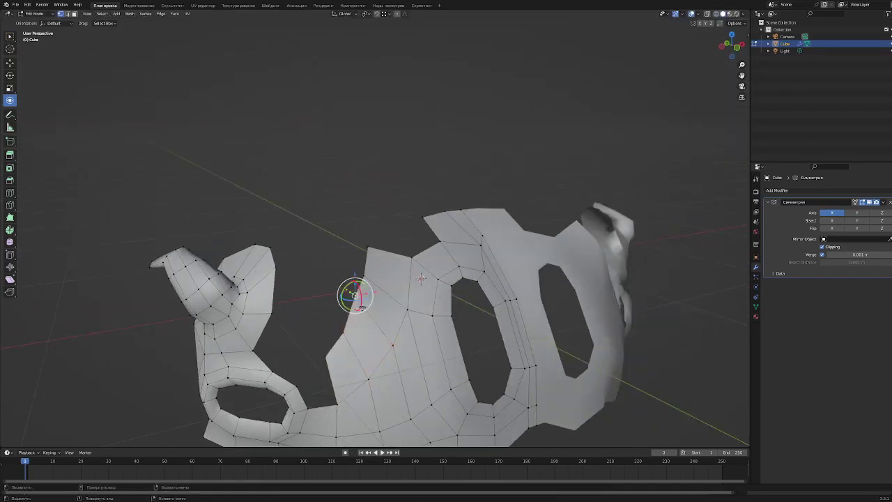
middle_drag(421, 278, 405, 258)
key(g)
mouse_move(453, 245)
middle_down()
mouse_move(475, 156)
mouse_move(378, 229)
mouse_move(480, 290)
middle_up()
key(g)
click(464, 188)
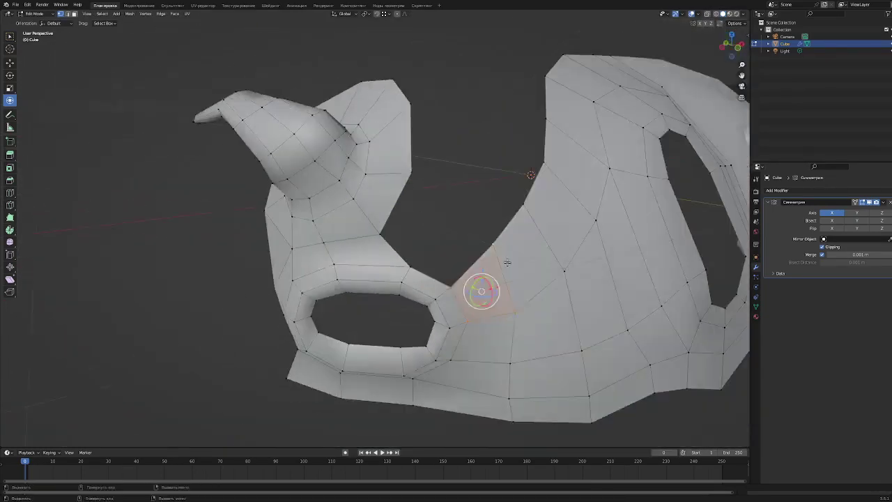
- Delete faces on the head's side, pull the adjacent face into place, and switch to vertex select
key(g)
middle_drag(485, 249, 530, 142)
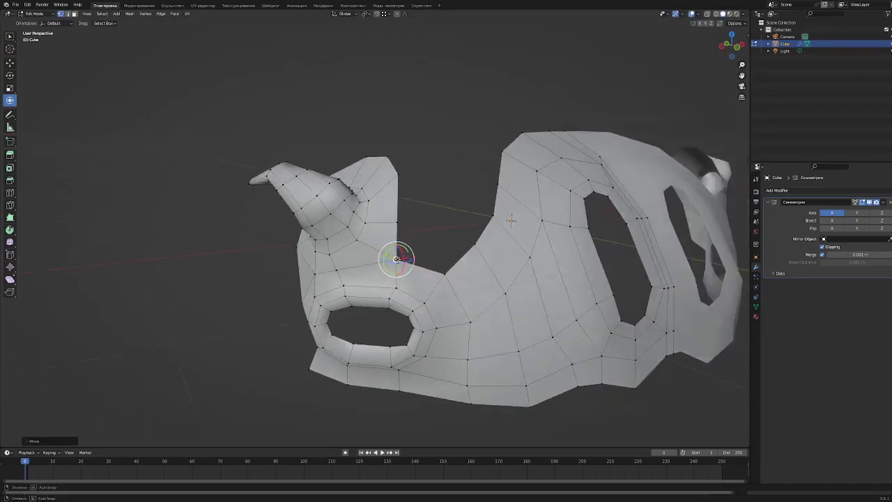
mouse_move(414, 222)
middle_down()
mouse_move(476, 231)
mouse_move(445, 232)
mouse_move(417, 308)
middle_up()
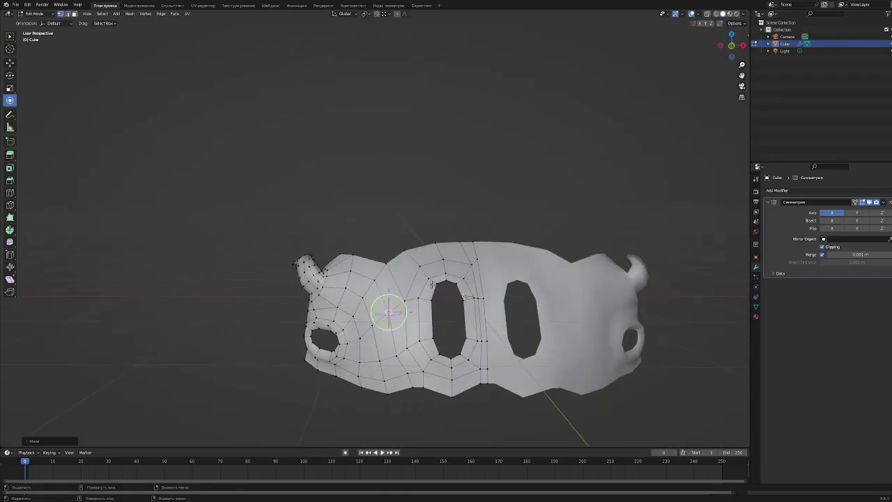
middle_drag(193, 110, 310, 212)
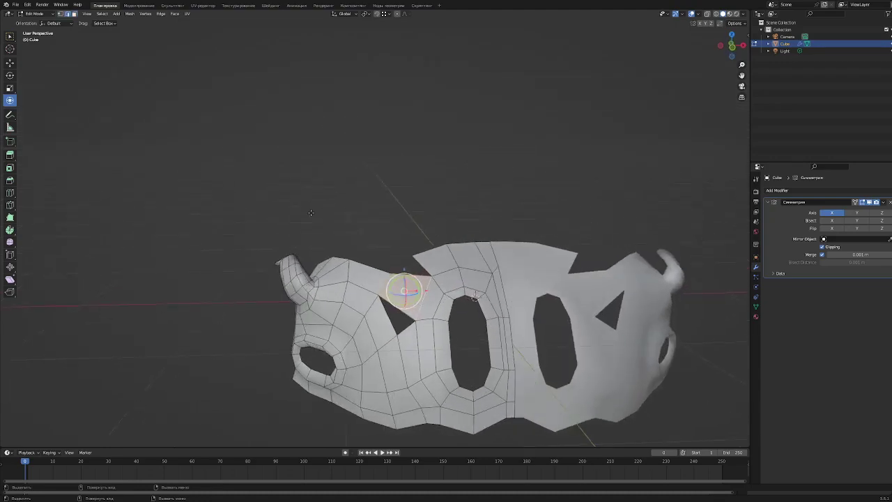
click(382, 330)
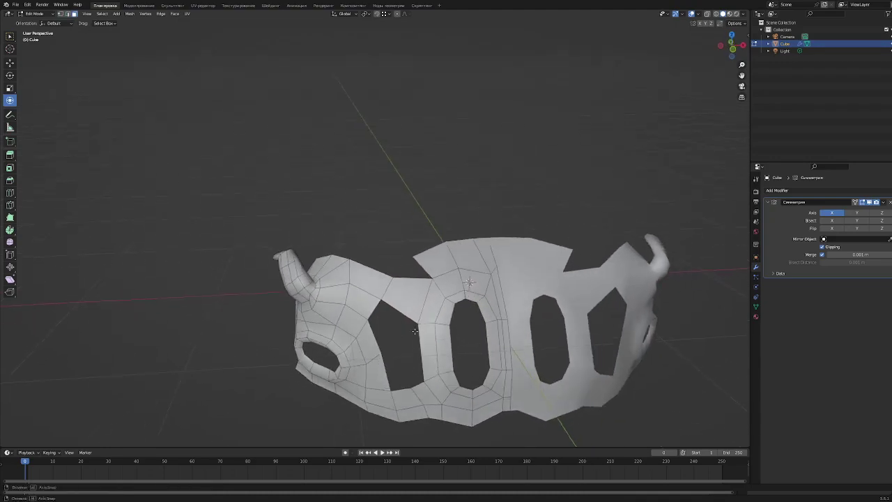
middle_drag(413, 350, 493, 344)
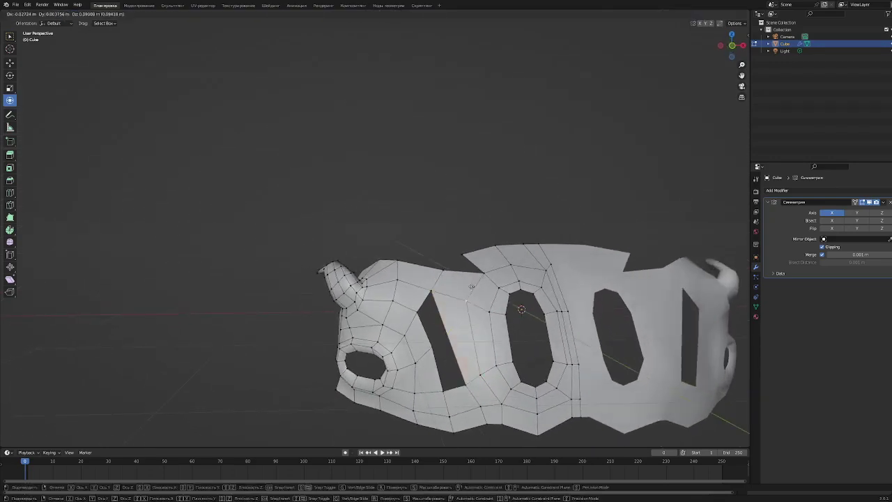
drag(437, 359, 446, 364)
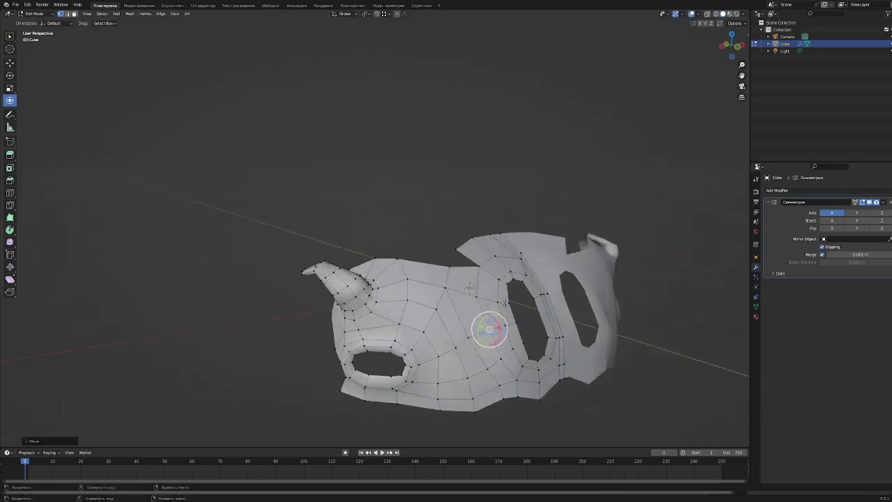
middle_drag(446, 364, 432, 305)
key(1)
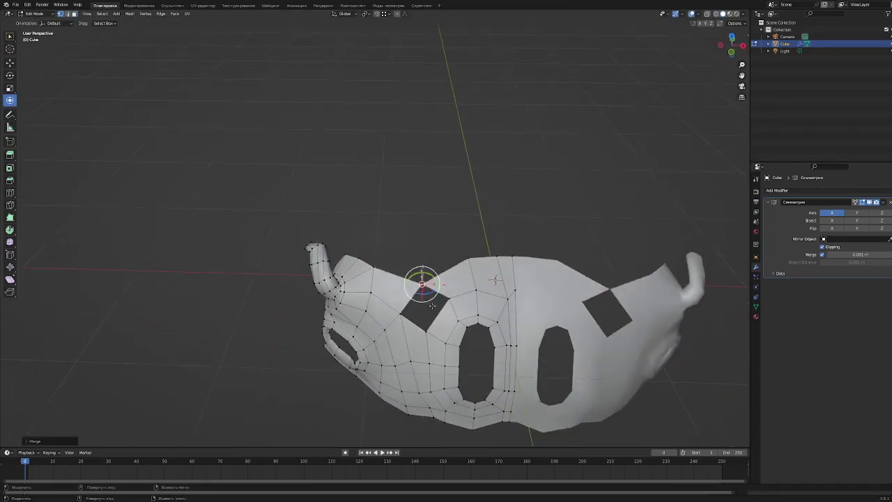
middle_drag(432, 273, 453, 349)
- Merge the vertices beside the eye opening at center and return to face select
key(m)
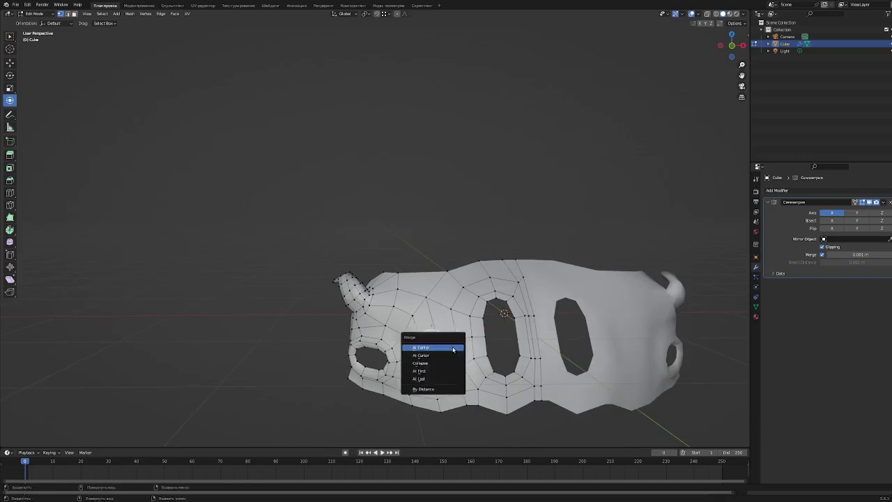
click(74, 13)
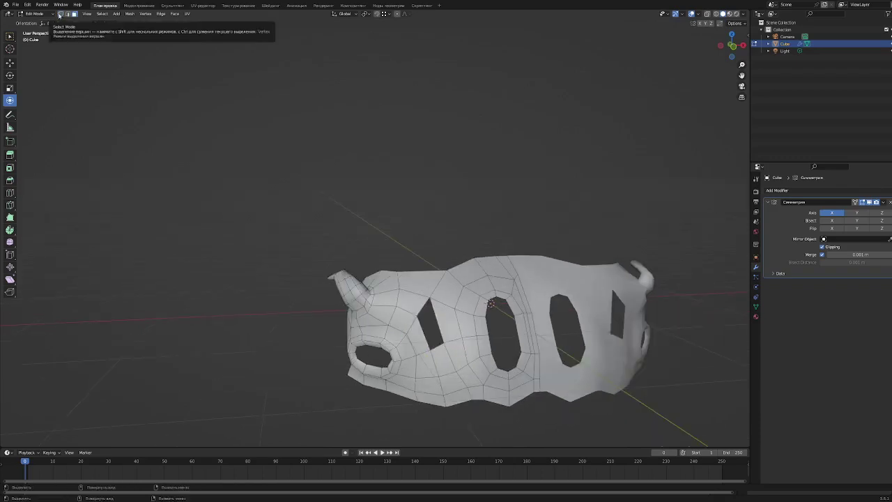
mouse_move(459, 372)
middle_down()
mouse_move(469, 380)
mouse_move(464, 333)
middle_up()
key(g)
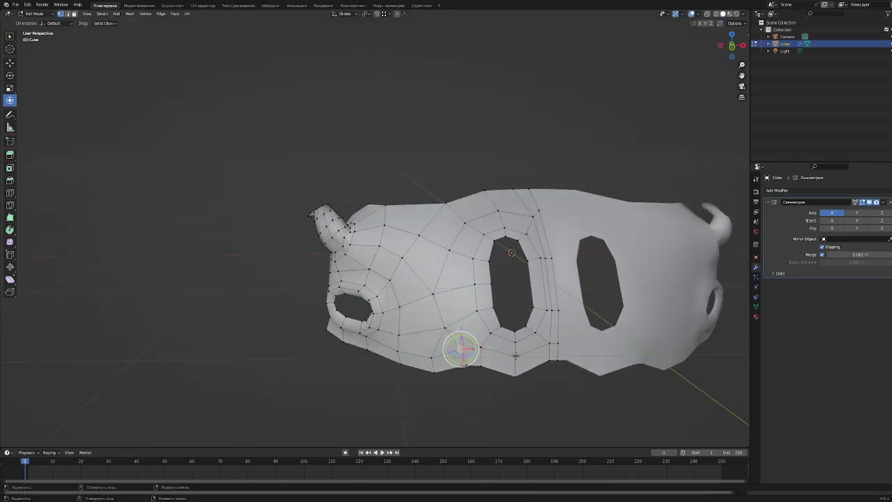
middle_drag(515, 355, 512, 349)
- Reposition the head's lower edge vertices to smooth the bottom contour
key(g)
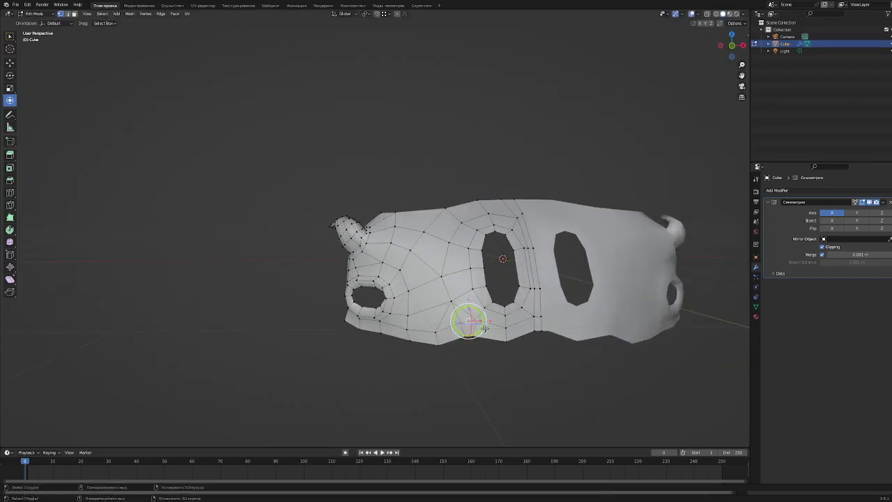
middle_drag(452, 341, 467, 336)
scroll(519, 387, up, 2)
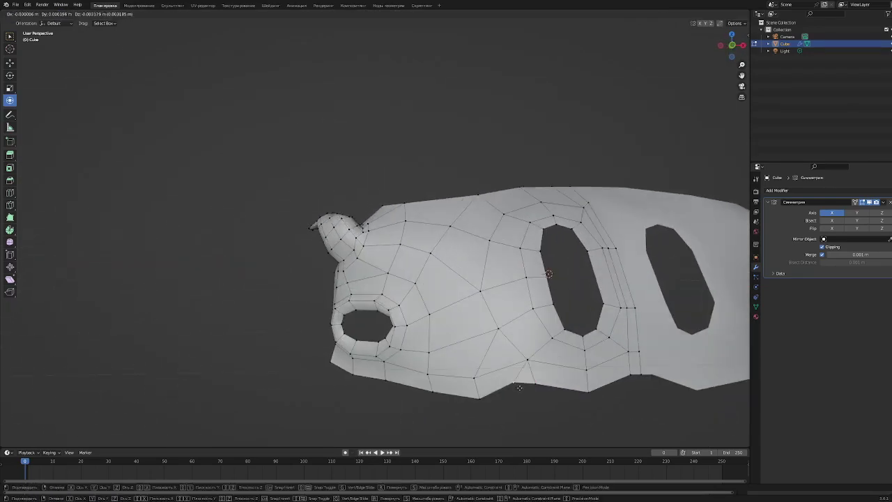
click(436, 400)
middle_drag(436, 400, 394, 195)
scroll(407, 330, up, 1)
click(437, 336)
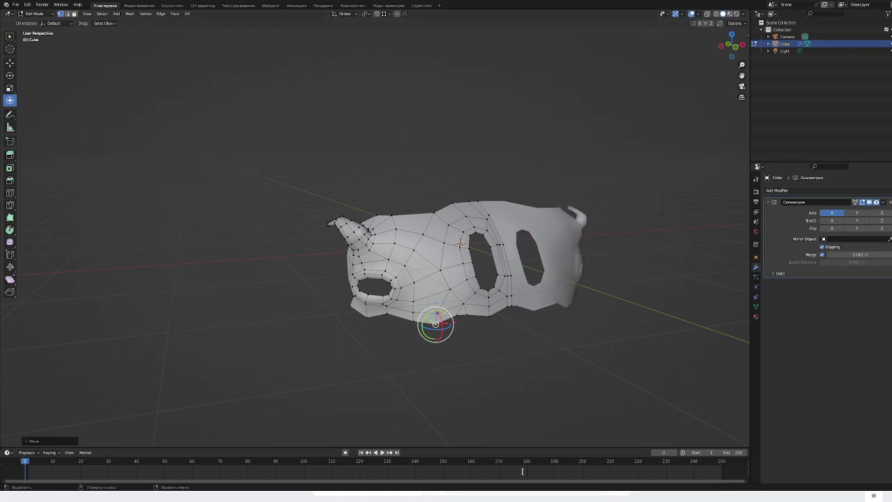
- Nudge the selected bottom edges of the head slightly upward
middle_drag(282, 77, 358, 366)
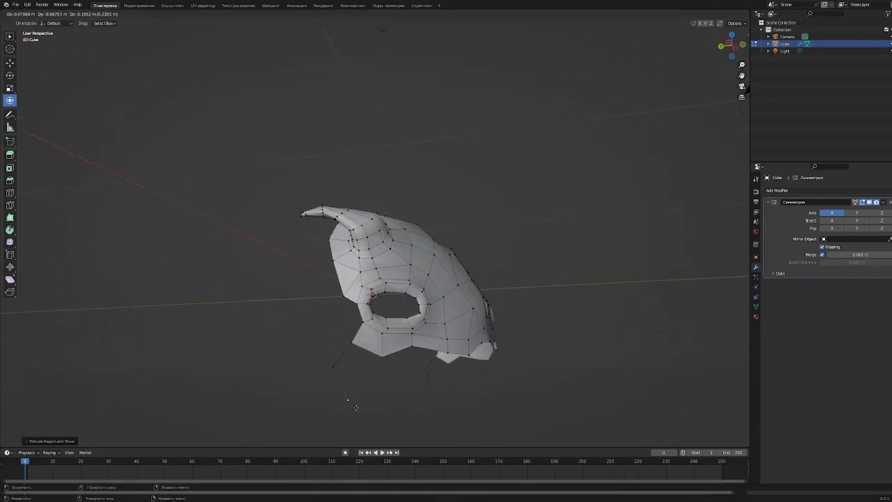
click(401, 426)
mouse_move(400, 426)
middle_down()
mouse_move(365, 357)
mouse_move(446, 379)
middle_up()
mouse_move(418, 292)
middle_down()
mouse_move(446, 209)
mouse_move(488, 230)
mouse_move(529, 181)
middle_up()
drag(439, 356, 439, 348)
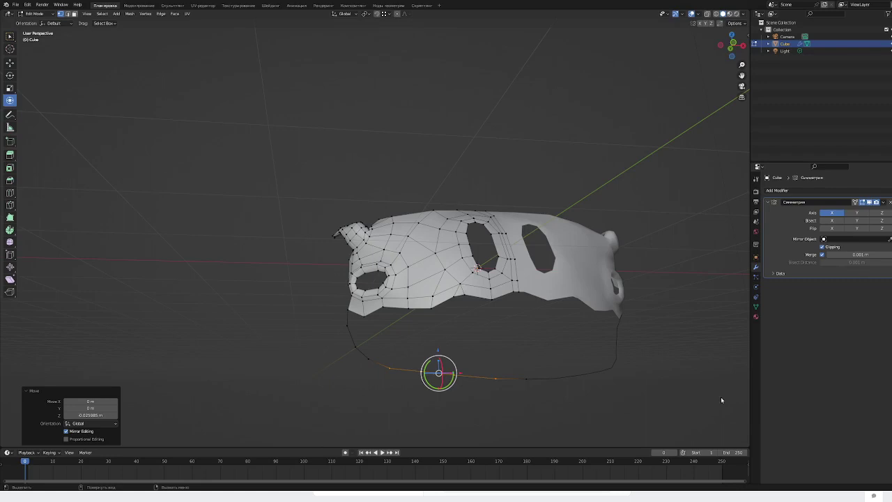
mouse_move(721, 396)
middle_down()
mouse_move(578, 286)
mouse_move(585, 239)
middle_up()
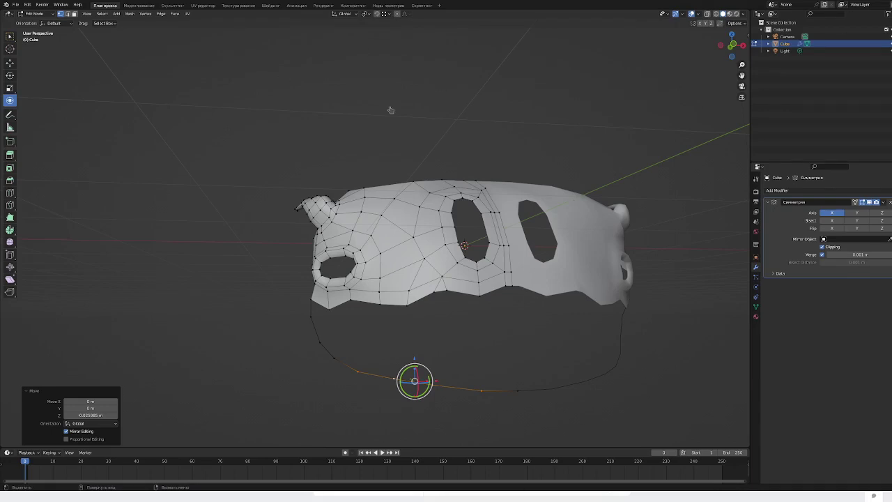
middle_drag(432, 375, 418, 356)
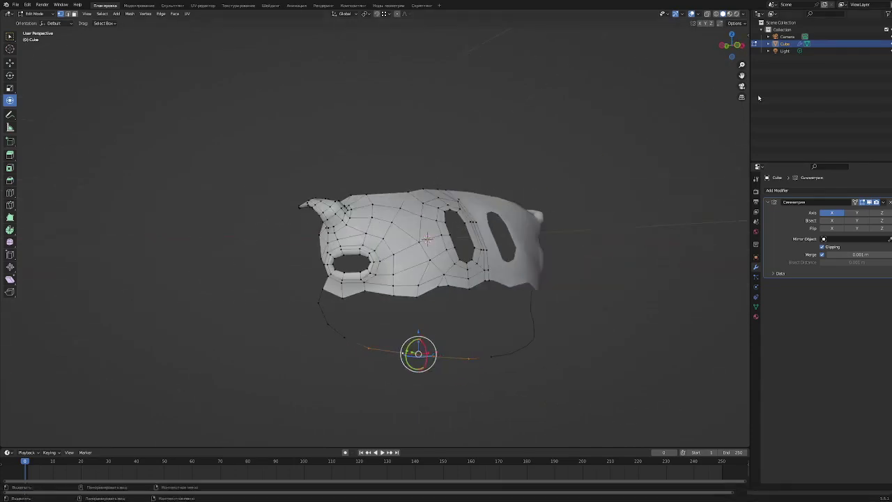
- Extrude the head's bottom edge loop downward into a jaw strip
key(e)
click(410, 357)
mouse_move(408, 358)
middle_down()
mouse_move(378, 358)
mouse_move(339, 338)
middle_up()
key(g)
key(y)
click(362, 358)
shift+right_click(358, 349)
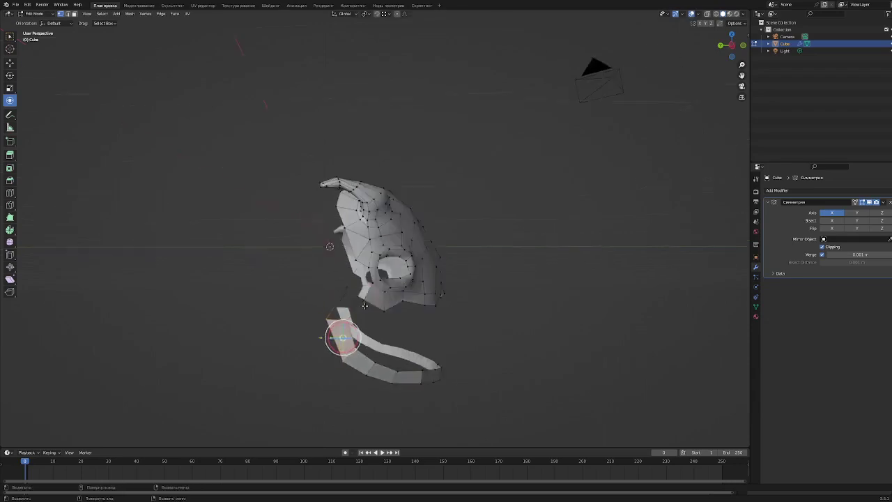
scroll(328, 314, up, 2)
mouse_move(351, 299)
middle_down()
mouse_move(362, 327)
mouse_move(439, 341)
middle_up()
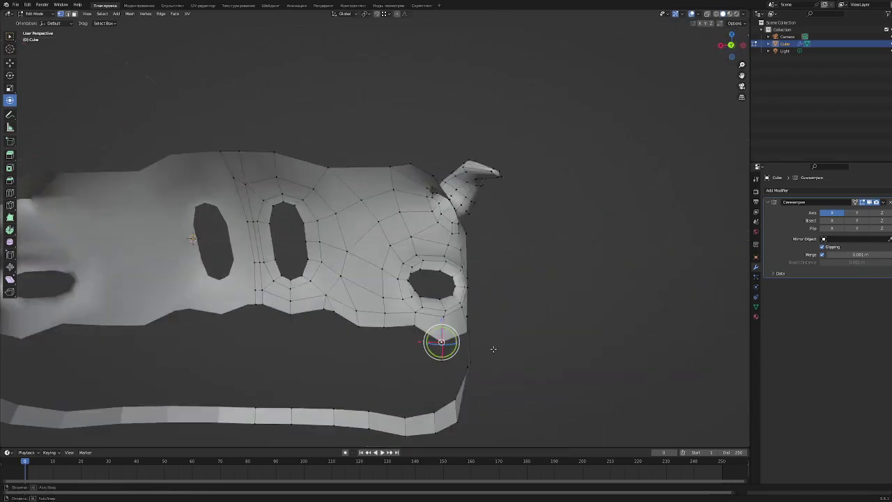
- Move the jaw selection along Y and select the small loop inside the mouth
drag(265, 324, 268, 324)
scroll(361, 346, up, 2)
scroll(361, 346, down, 2)
mouse_move(361, 346)
middle_down()
mouse_move(309, 279)
mouse_move(384, 342)
mouse_move(479, 269)
middle_up()
key(g)
key(y)
click(394, 324)
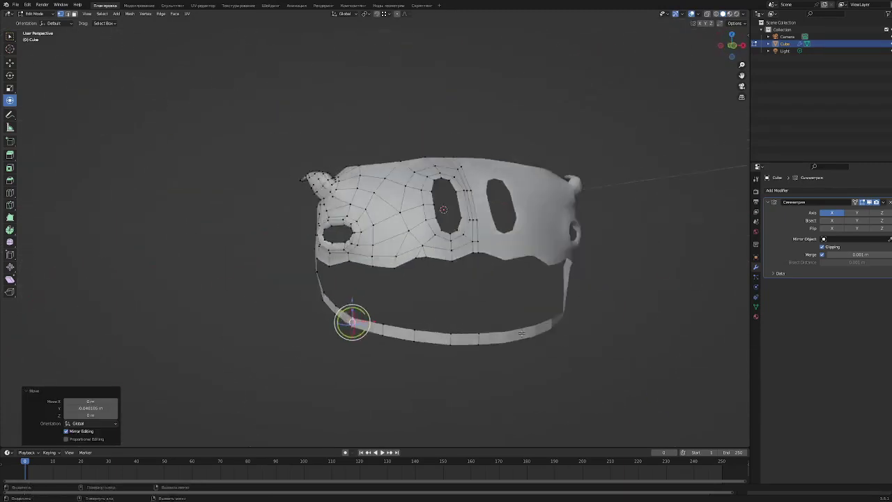
alt+click(479, 269)
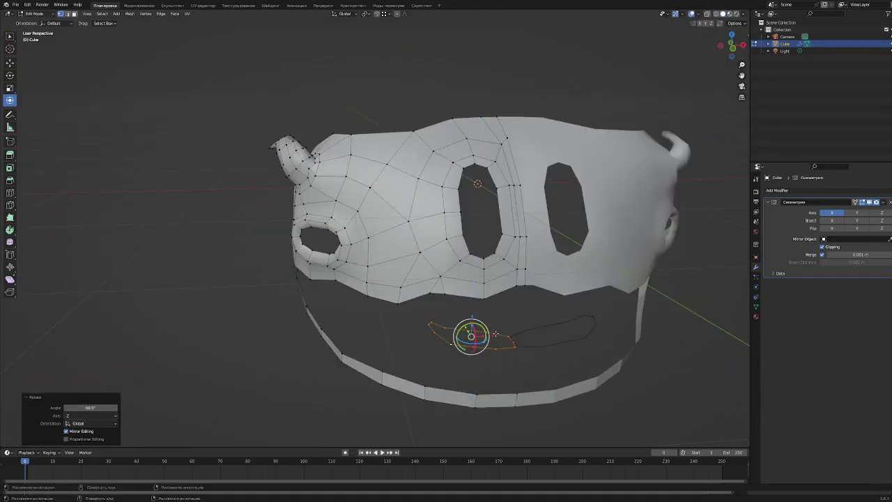
- Scale and dissolve the mouth loop, then extrude and taper a tooth bump
click(485, 335)
key(ctrl+x)
scroll(421, 332, up, 5)
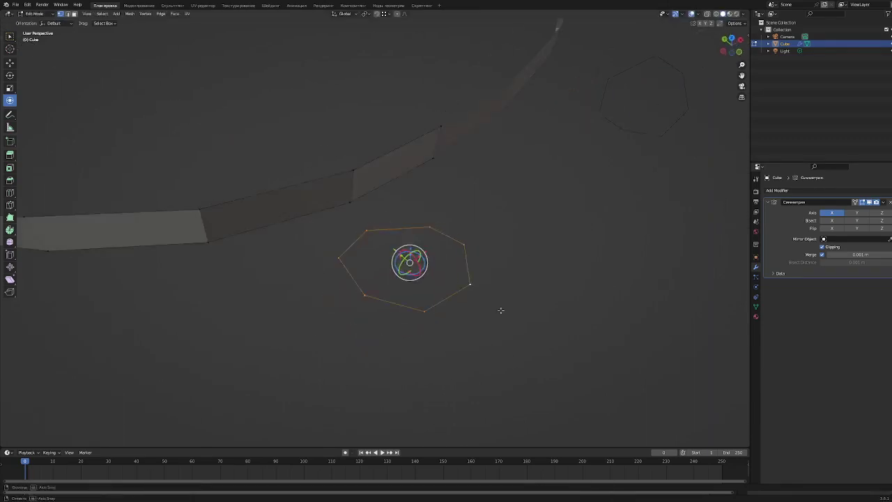
click(385, 151)
middle_drag(385, 150, 392, 151)
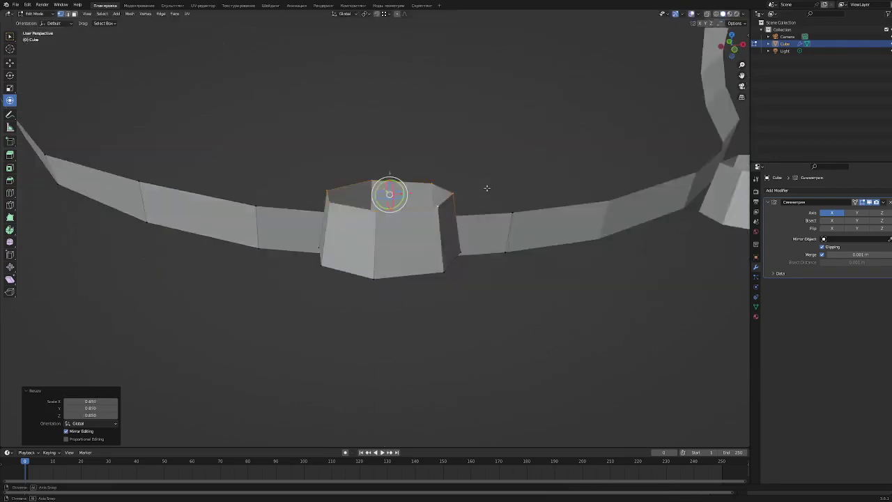
key(s)
click(392, 123)
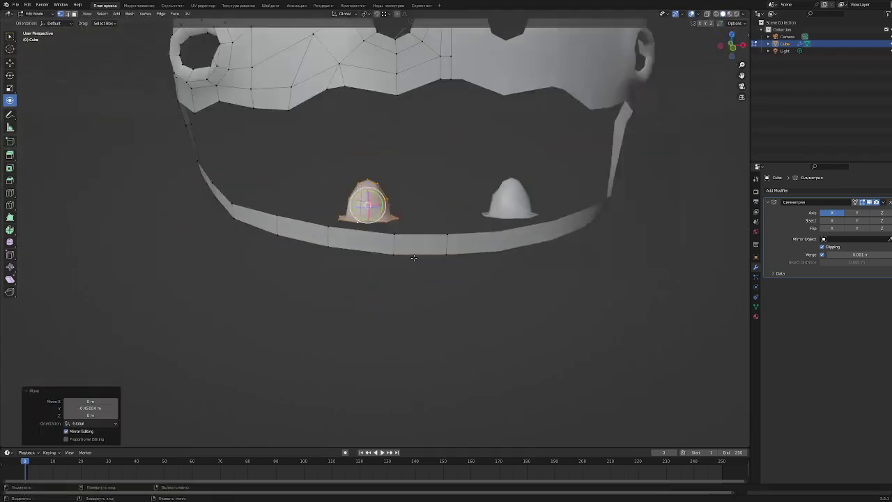
- Move and rotate the tooth into position on the jaw
key(g)
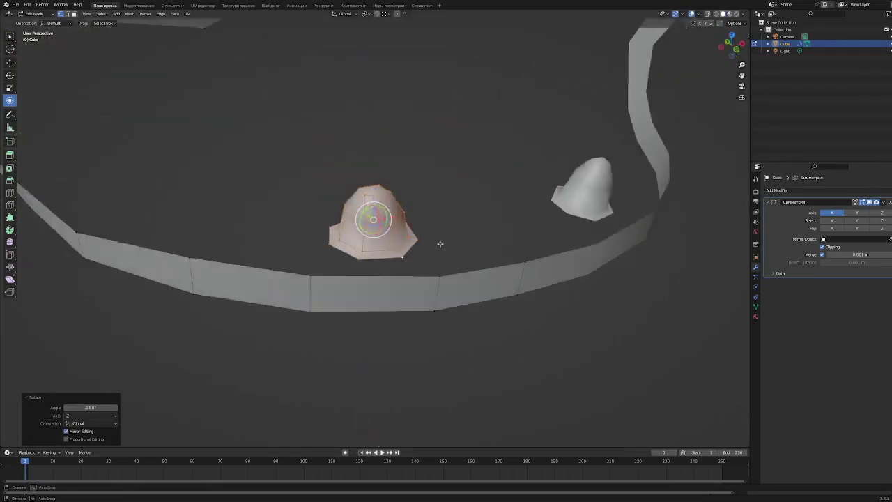
middle_drag(351, 156, 425, 220)
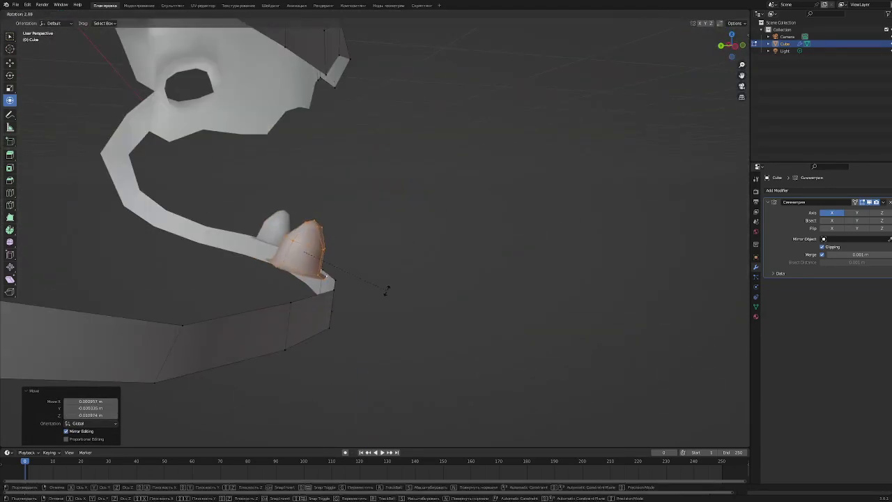
key(r)
key(g)
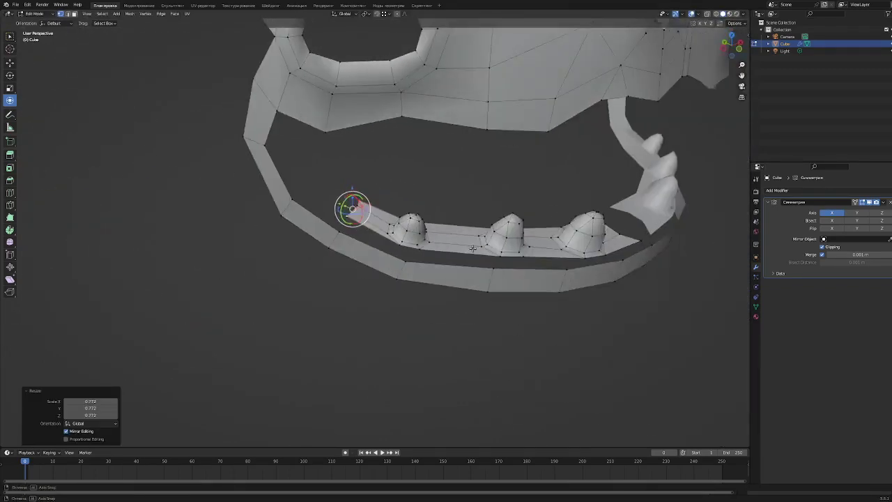
- Extrude the newest tooth's tip upward, then lower its cap along Z into a pointed cone
middle_drag(473, 248, 502, 230)
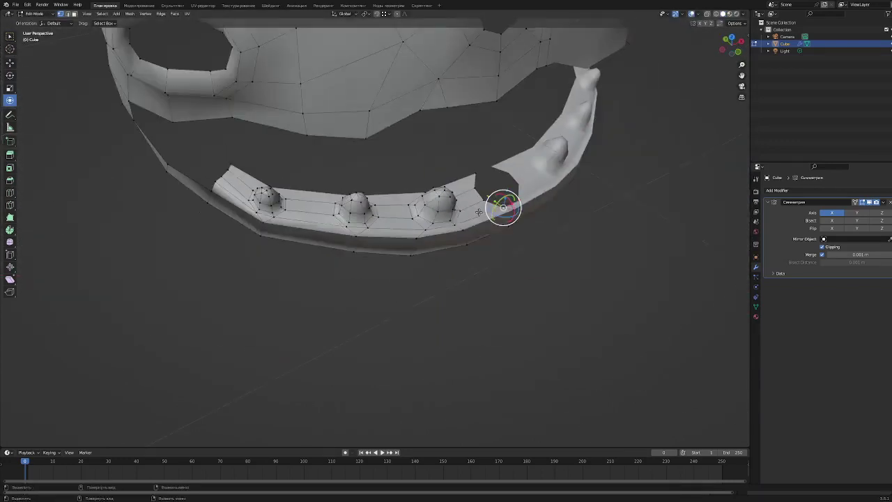
mouse_move(479, 211)
middle_down()
mouse_move(540, 243)
mouse_move(488, 209)
middle_up()
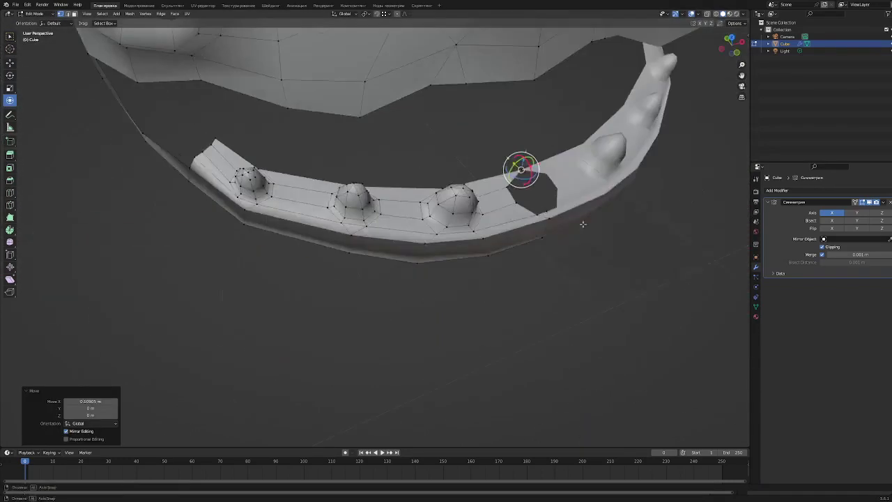
scroll(488, 209, up, 3)
key(e)
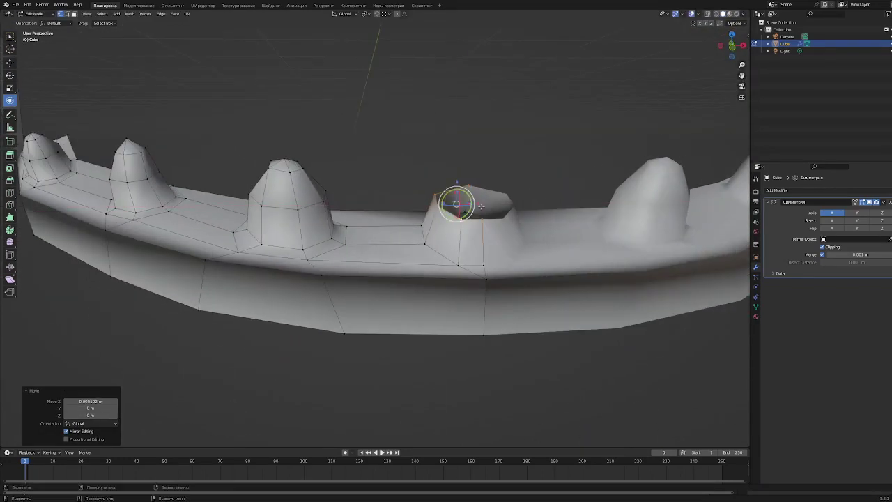
key(g)
key(z)
click(550, 203)
scroll(549, 202, up, 2)
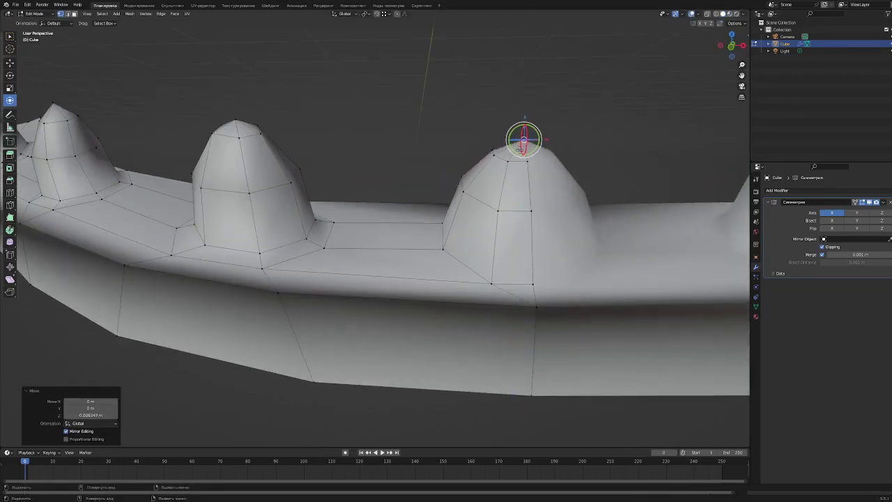
- Inspect the finished row of lower-jaw cone teeth, toggling between Edit and Object Mode
mouse_move(519, 148)
middle_down()
mouse_move(516, 181)
mouse_move(439, 195)
middle_up()
scroll(515, 182, down, 3)
scroll(570, 183, up, 4)
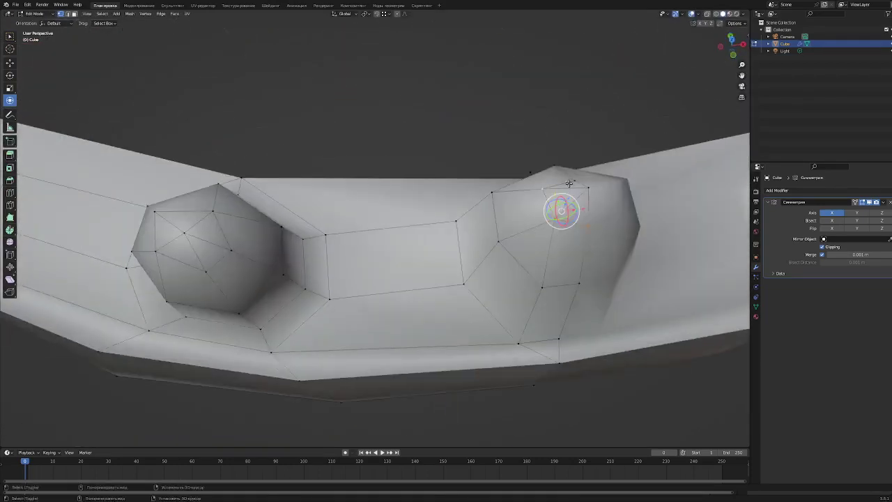
scroll(569, 184, down, 5)
scroll(418, 153, up, 5)
mouse_move(525, 243)
middle_down()
mouse_move(418, 153)
mouse_move(415, 235)
mouse_move(452, 299)
mouse_move(418, 209)
mouse_move(440, 240)
mouse_move(418, 209)
middle_up()
key(Tab)
scroll(452, 299, down, 5)
key(Tab)
scroll(418, 209, up, 4)
key(Tab)
key(Tab)
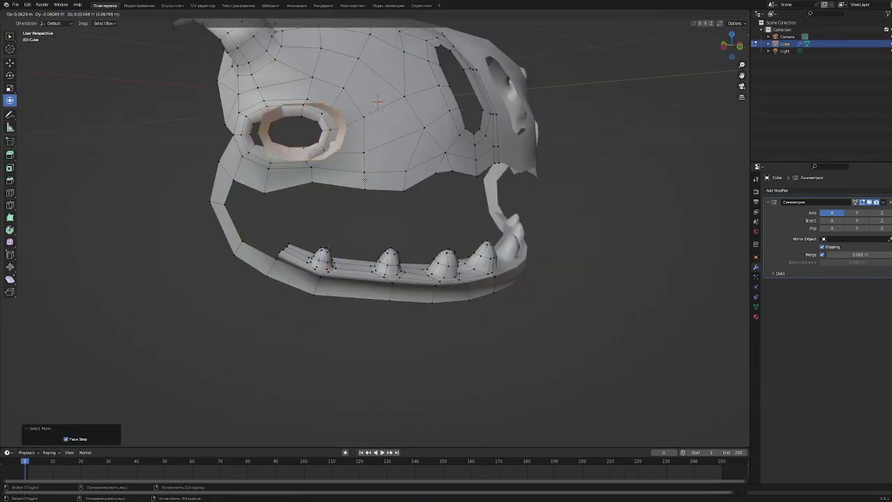
- Raise the mouth's face ring along Z and tilt it around the X axis
scroll(418, 209, down, 3)
scroll(418, 209, up, 5)
scroll(435, 167, down, 5)
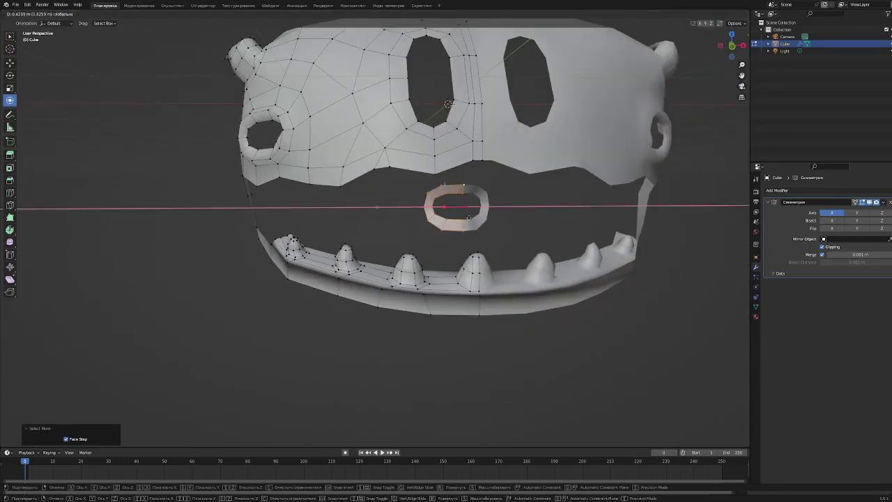
scroll(278, 255, up, 5)
mouse_move(278, 256)
middle_down()
mouse_move(314, 230)
mouse_move(490, 212)
mouse_move(309, 221)
middle_up()
scroll(314, 230, up, 5)
key(g)
key(z)
click(312, 253)
middle_drag(311, 252, 337, 230)
key(r)
key(x)
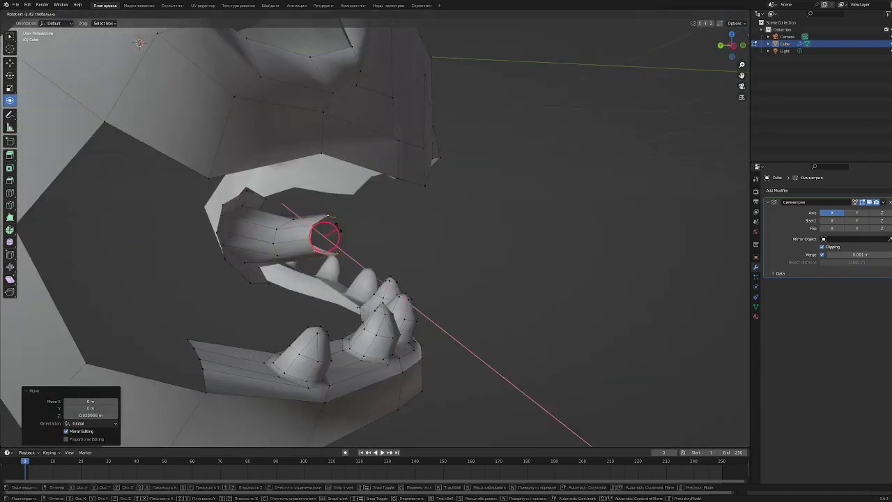
- Extrude the ring into a tongue, merge its tip vertices and shift the tip along X
key(e)
right_click(394, 239)
scroll(395, 239, up, 5)
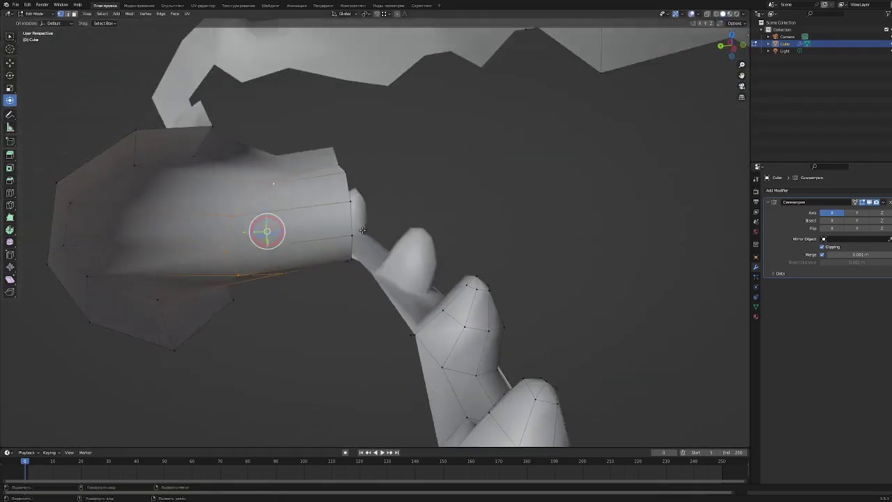
mouse_move(394, 239)
middle_down()
mouse_move(433, 230)
mouse_move(410, 260)
mouse_move(521, 265)
middle_up()
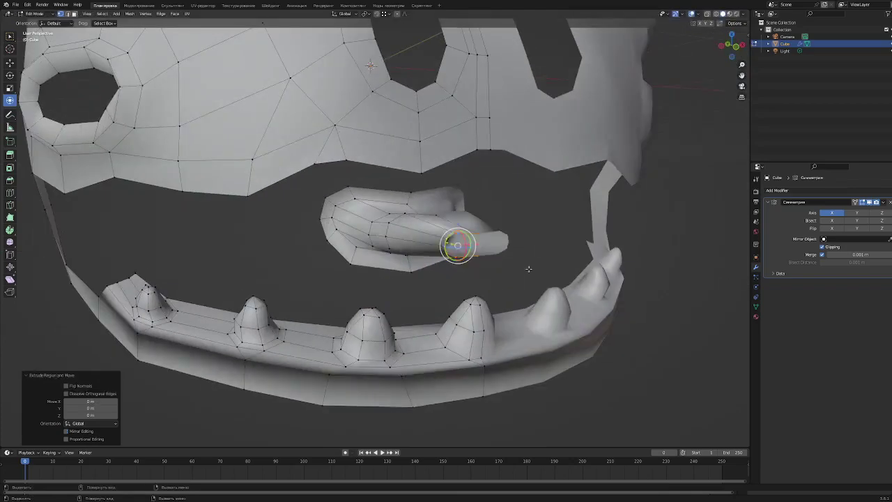
scroll(522, 265, up, 3)
key(m)
key(g)
key(x)
mouse_move(546, 312)
middle_down()
mouse_move(537, 260)
mouse_move(432, 259)
mouse_move(287, 304)
mouse_move(366, 312)
mouse_move(447, 269)
middle_up()
click(555, 293)
- Add an edge loop along the tongue and reshape its vertices into a long tapered point
scroll(545, 277, down, 5)
scroll(432, 258, up, 4)
scroll(432, 259, up, 3)
scroll(366, 311, up, 2)
scroll(366, 311, down, 4)
key(ctrl+r)
click(446, 268)
scroll(336, 258, up, 3)
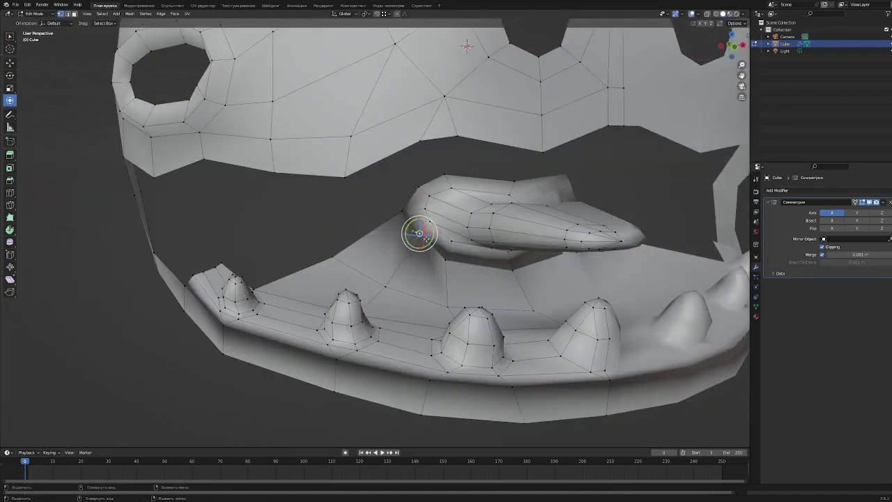
middle_drag(414, 233, 395, 132)
click(398, 212)
key(g)
mouse_move(481, 184)
middle_down()
mouse_move(418, 209)
mouse_move(398, 179)
mouse_move(450, 290)
middle_up()
click(398, 179)
key(Tab)
scroll(559, 269, down, 5)
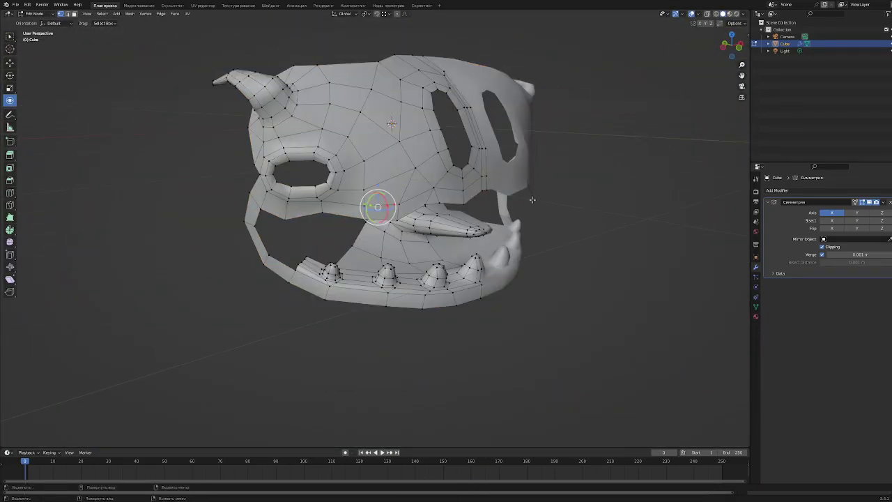
- Extrude the flap's edge at the jaw corner to create new corner faces
scroll(500, 202, up, 5)
middle_drag(446, 230, 398, 239)
click(358, 212)
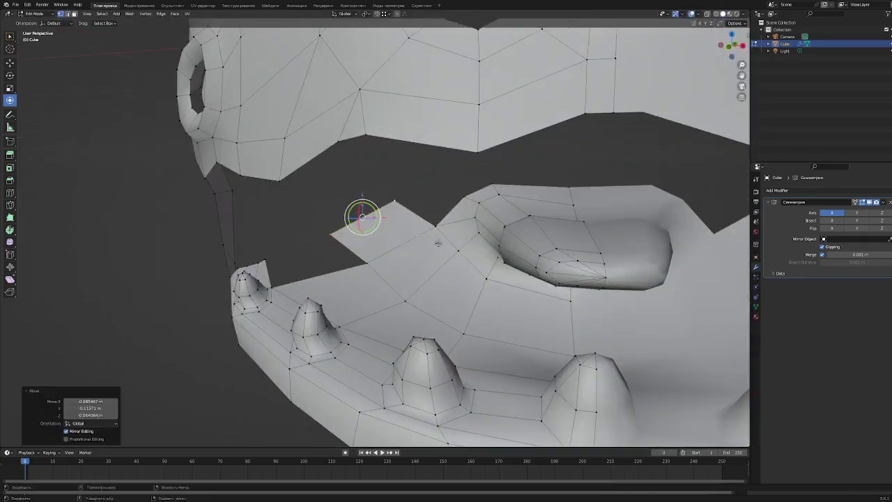
key(g)
click(294, 252)
mouse_move(293, 252)
middle_down()
mouse_move(249, 274)
mouse_move(255, 279)
mouse_move(179, 185)
mouse_move(296, 182)
mouse_move(185, 193)
mouse_move(213, 199)
middle_up()
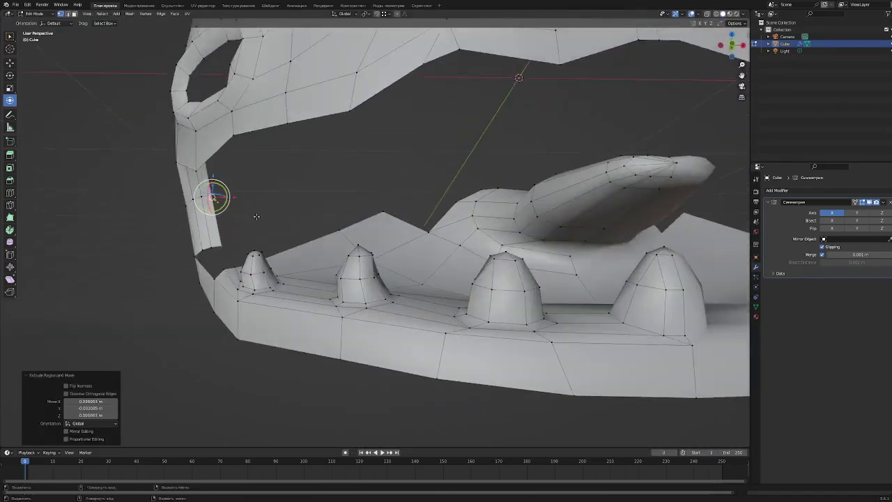
scroll(200, 358, up, 4)
scroll(170, 286, up, 3)
mouse_move(170, 286)
middle_down()
mouse_move(243, 209)
mouse_move(339, 162)
mouse_move(268, 127)
mouse_move(391, 209)
middle_up()
- Reposition the corner vertices so the new faces join the lower jaw to the upper head
key(g)
click(243, 209)
key(g)
click(456, 235)
middle_drag(455, 235, 504, 94)
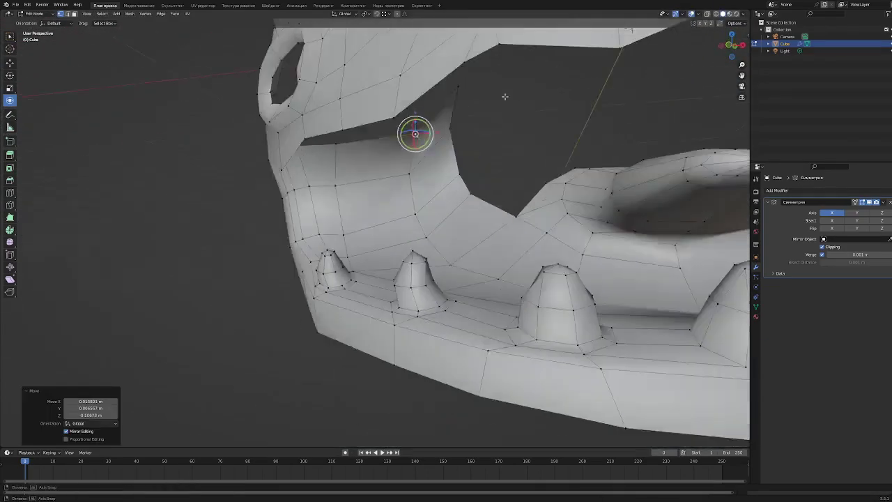
key(g)
click(494, 204)
middle_drag(493, 203, 319, 229)
scroll(342, 151, up, 5)
mouse_move(342, 151)
middle_down()
mouse_move(384, 158)
mouse_move(376, 212)
mouse_move(552, 311)
mouse_move(427, 267)
middle_up()
scroll(331, 227, down, 8)
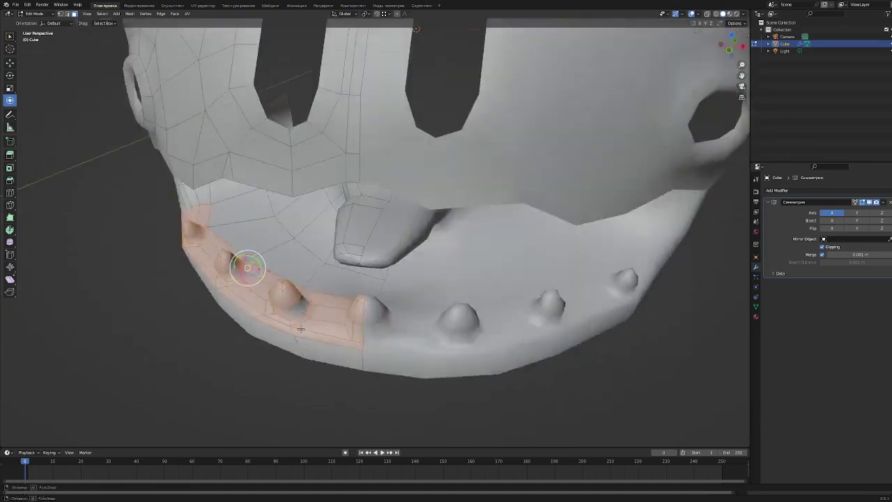
- Duplicate the lower teeth row with Shift+D and place the copy on the upper jaw
mouse_move(300, 328)
middle_down()
mouse_move(307, 299)
mouse_move(391, 293)
mouse_move(418, 265)
middle_up()
scroll(309, 312, down, 4)
key(shift+d)
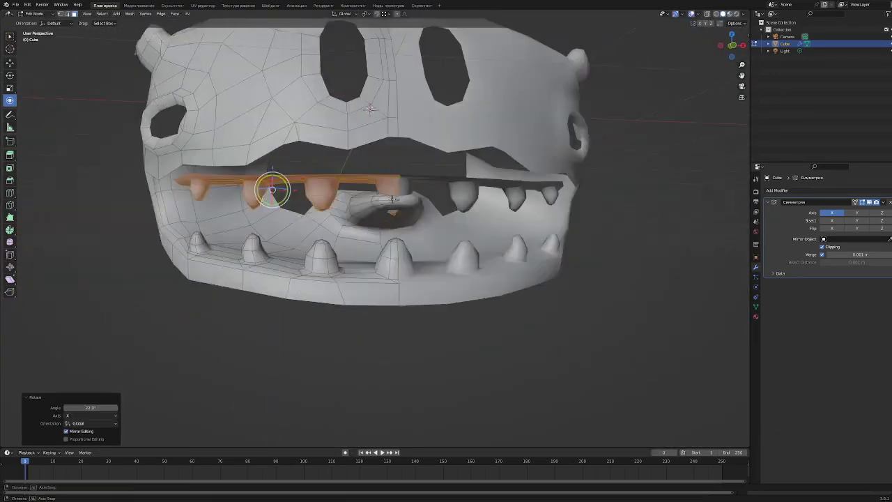
middle_drag(436, 197, 310, 168)
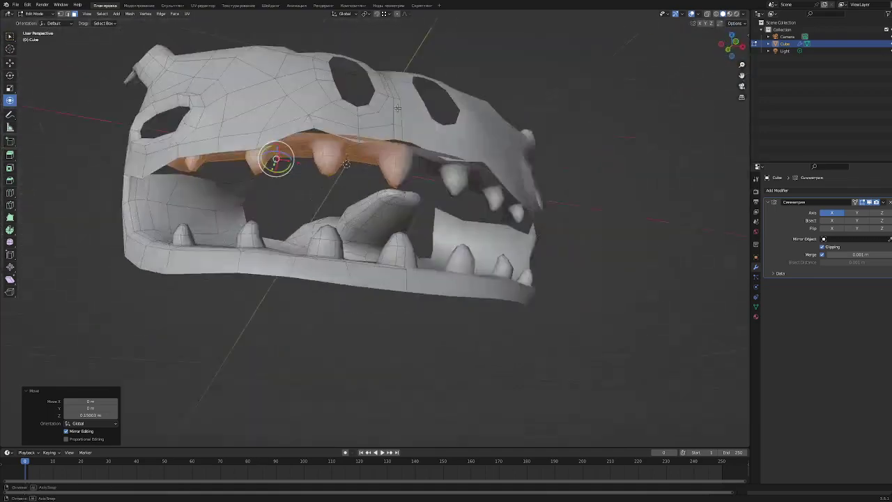
scroll(397, 108, up, 3)
mouse_move(398, 107)
middle_down()
mouse_move(437, 91)
mouse_move(481, 88)
middle_up()
scroll(418, 98, up, 3)
scroll(438, 91, down, 3)
scroll(482, 88, up, 4)
scroll(446, 111, down, 4)
mouse_move(446, 111)
middle_down()
mouse_move(404, 82)
mouse_move(353, 262)
mouse_move(327, 209)
middle_up()
scroll(353, 263, up, 3)
scroll(353, 263, down, 5)
scroll(354, 263, up, 2)
scroll(354, 263, up, 2)
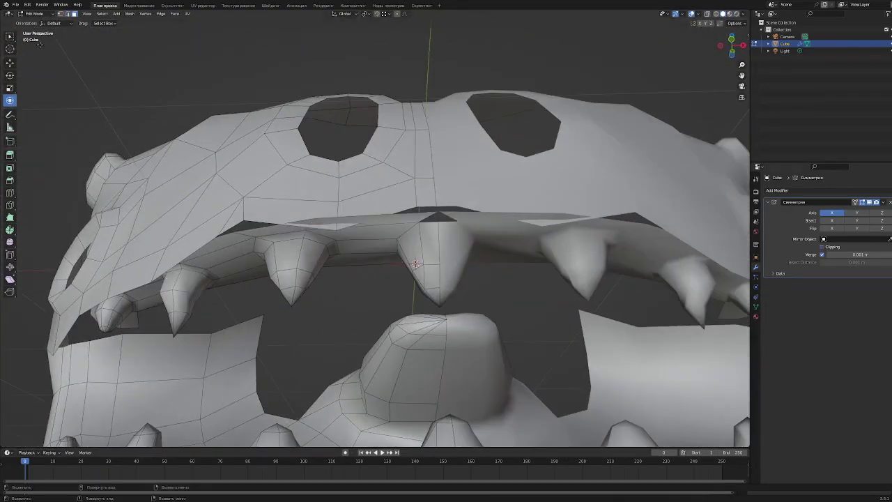
- Merge the selected upper-jaw corner vertices At Last and review the head from the front
key(m)
click(40, 43)
scroll(425, 207, up, 3)
middle_drag(425, 207, 523, 268)
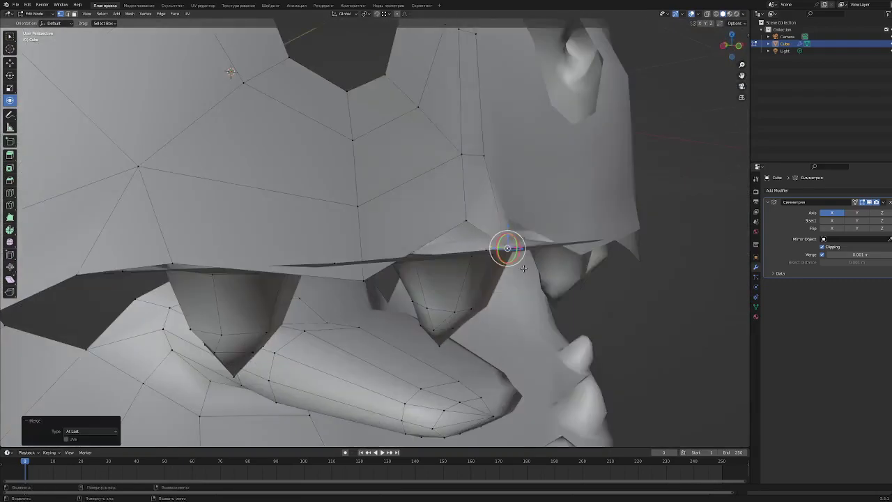
scroll(523, 268, down, 5)
scroll(518, 225, up, 4)
mouse_move(518, 225)
middle_down()
mouse_move(473, 237)
mouse_move(449, 222)
mouse_move(442, 233)
middle_up()
scroll(474, 237, down, 3)
scroll(443, 233, down, 2)
scroll(439, 240, down, 3)
scroll(436, 244, down, 2)
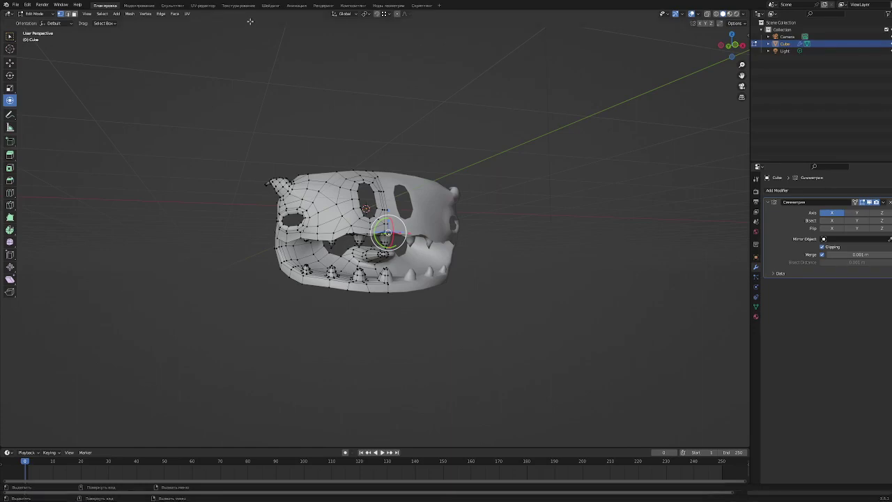
- Move an upper jaw vertex to refine the upper jaw edge
mouse_move(250, 22)
middle_down()
mouse_move(429, 247)
mouse_move(432, 185)
mouse_move(32, 56)
middle_up()
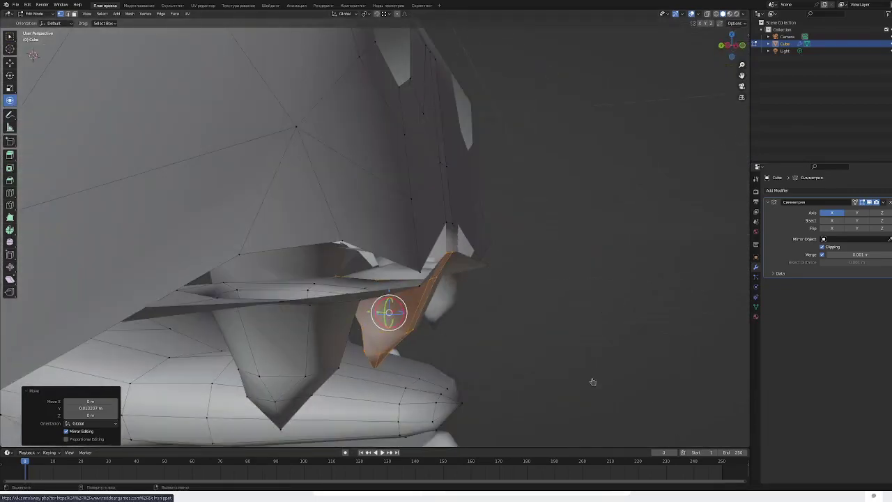
mouse_move(592, 381)
middle_down()
mouse_move(385, 258)
mouse_move(433, 247)
mouse_move(479, 180)
middle_up()
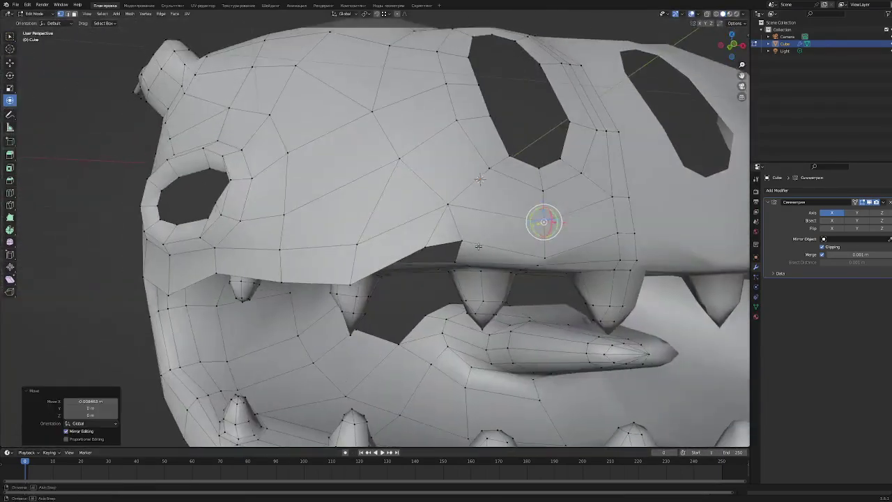
middle_drag(478, 246, 439, 270)
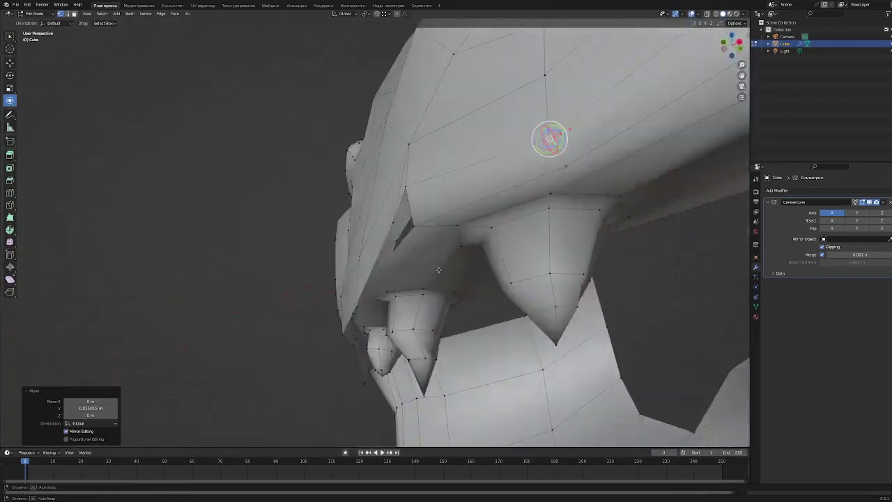
mouse_move(442, 194)
middle_down()
mouse_move(465, 216)
mouse_move(408, 261)
mouse_move(382, 307)
middle_up()
mouse_move(432, 335)
middle_down()
mouse_move(455, 230)
mouse_move(352, 285)
mouse_move(317, 240)
mouse_move(335, 253)
mouse_move(442, 241)
mouse_move(404, 352)
middle_up()
key(g)
scroll(317, 240, up, 5)
click(317, 240)
click(471, 287)
- Adjust the jaw edge vertices and the mouth-corner vertex to close the mouth corner
mouse_move(470, 288)
middle_down()
mouse_move(383, 221)
mouse_move(547, 193)
mouse_move(372, 301)
middle_up()
key(g)
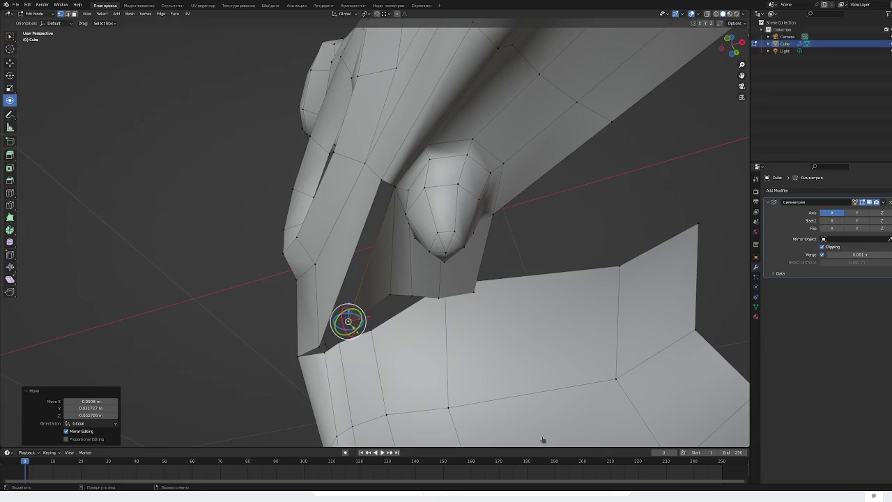
mouse_move(445, 251)
middle_down()
mouse_move(487, 209)
mouse_move(520, 260)
mouse_move(419, 368)
middle_up()
key(g)
click(494, 195)
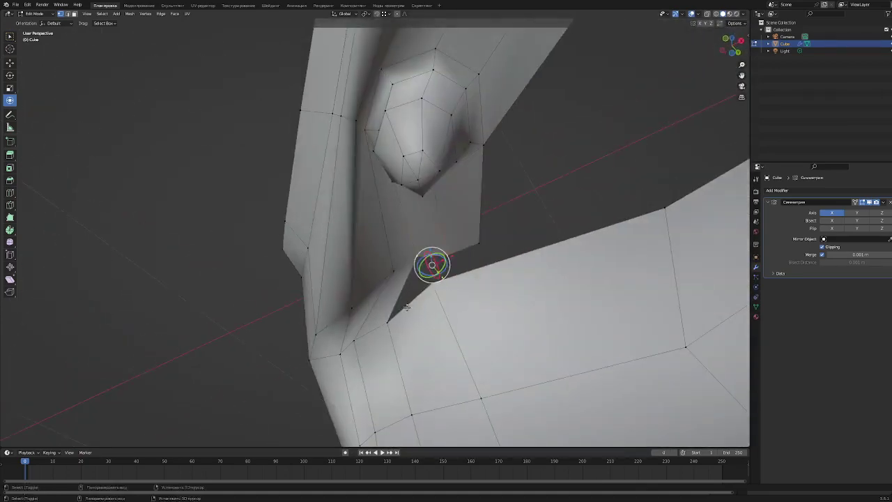
mouse_move(406, 306)
middle_down()
mouse_move(264, 203)
mouse_move(459, 183)
middle_up()
key(g)
click(263, 203)
key(Tab)
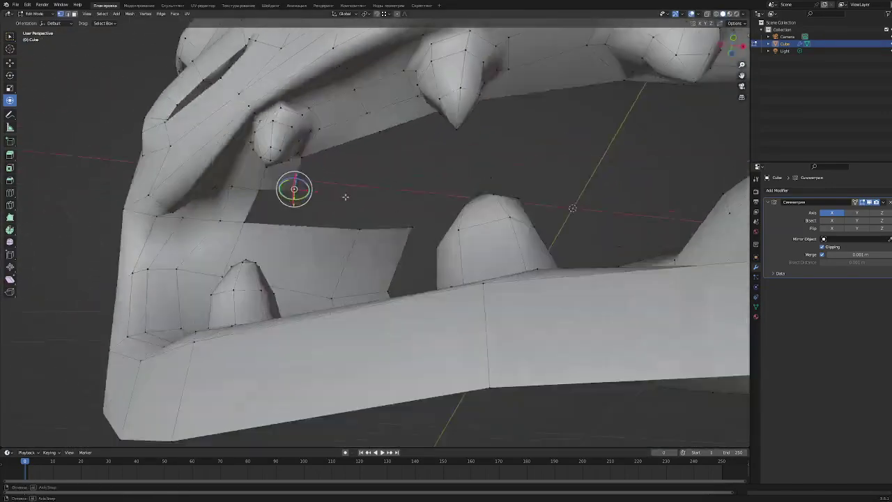
- Move and scale the upper tooth vertices so the upper teeth fit neatly
mouse_move(345, 198)
middle_down()
mouse_move(629, 169)
mouse_move(737, 135)
mouse_move(436, 284)
middle_up()
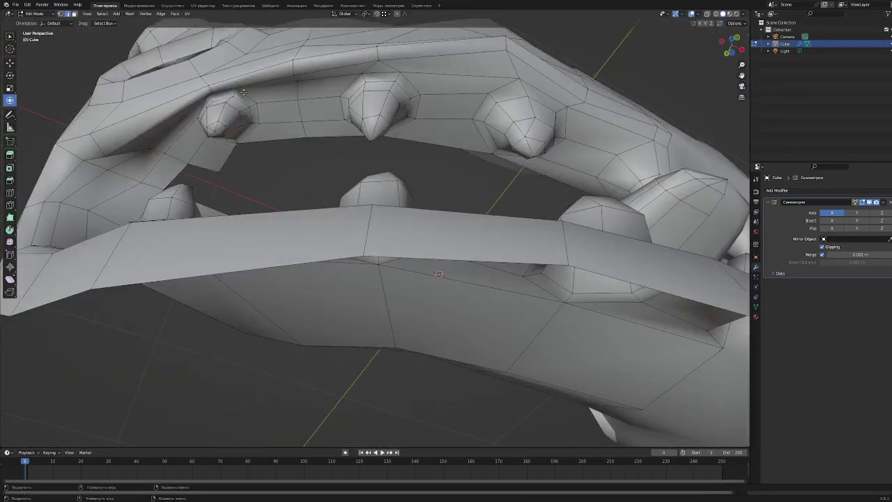
middle_drag(243, 91, 348, 145)
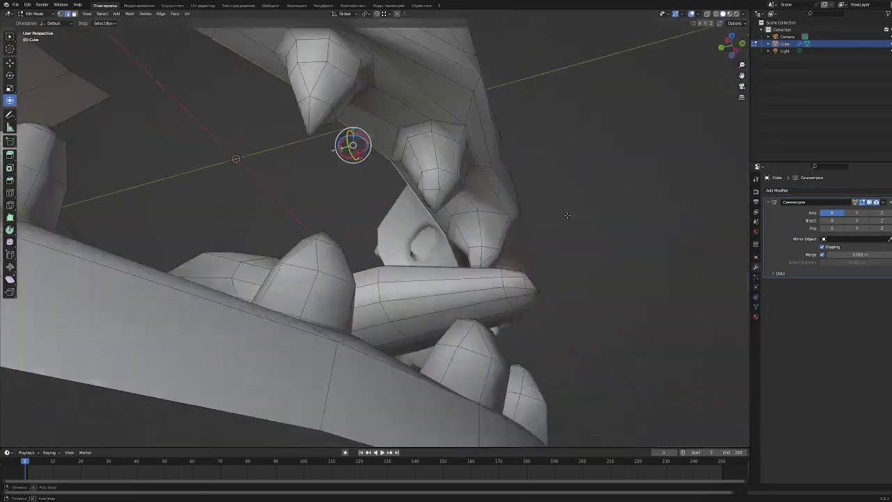
key(g)
click(348, 145)
mouse_move(271, 171)
middle_down()
mouse_move(324, 192)
mouse_move(214, 171)
middle_up()
key(s)
click(323, 192)
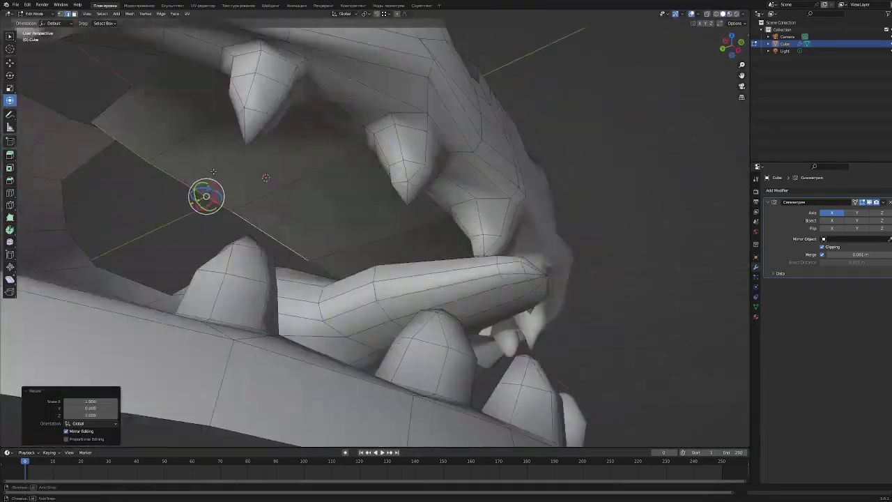
scroll(371, 187, up, 5)
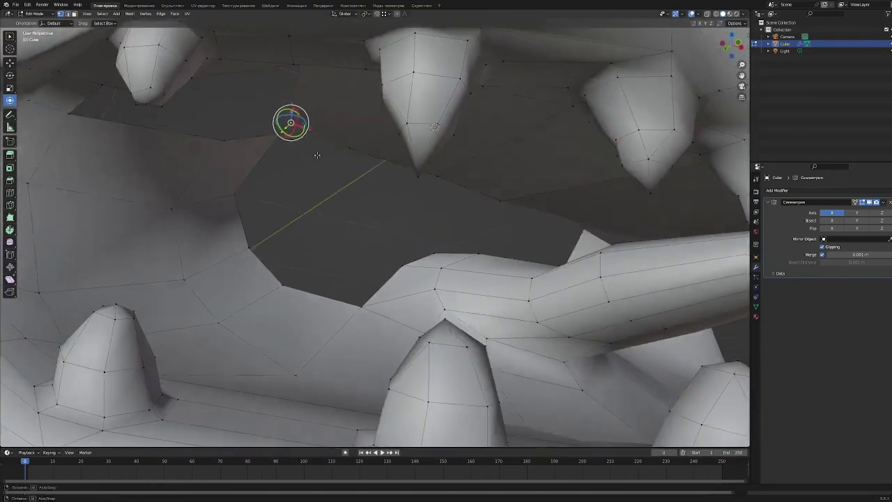
scroll(494, 174, down, 5)
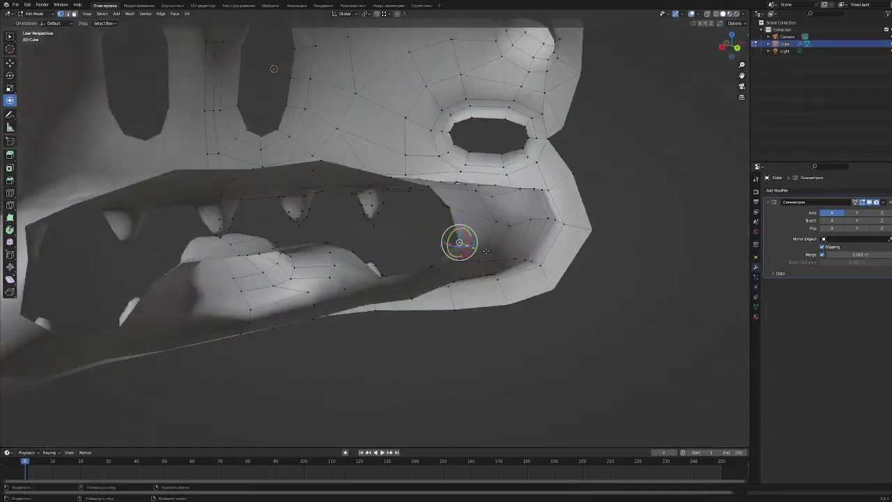
- Move the selected jaw faces along Y so the tongue reaches past the front teeth
scroll(489, 266, up, 8)
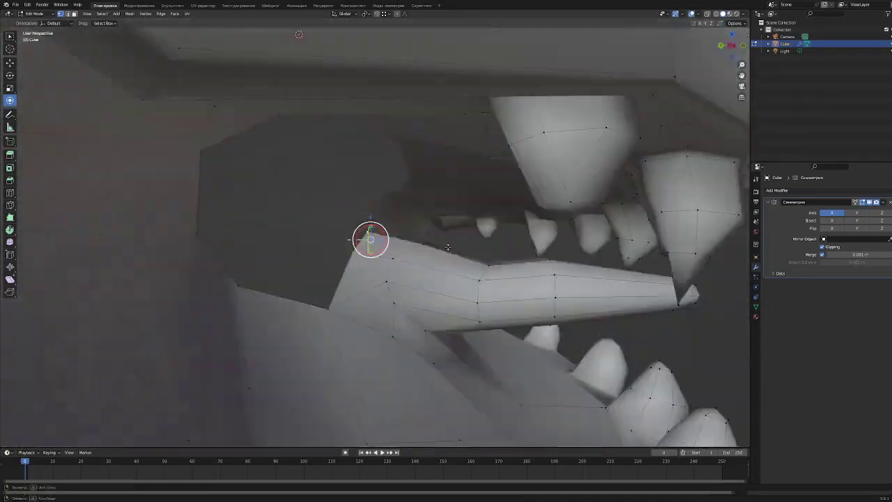
scroll(489, 267, up, 3)
middle_drag(489, 267, 335, 269)
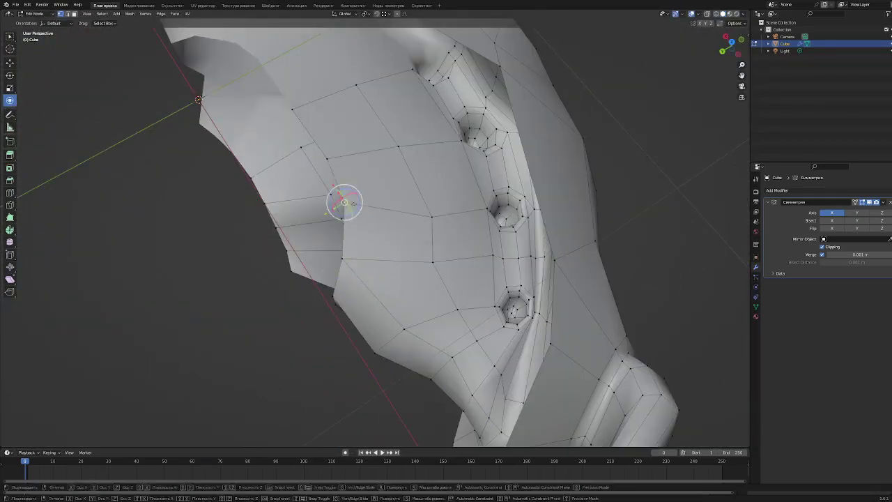
click(353, 203)
mouse_move(354, 203)
middle_down()
mouse_move(462, 270)
mouse_move(458, 285)
mouse_move(432, 264)
mouse_move(358, 273)
mouse_move(417, 216)
middle_up()
click(472, 263)
middle_drag(347, 214, 306, 352)
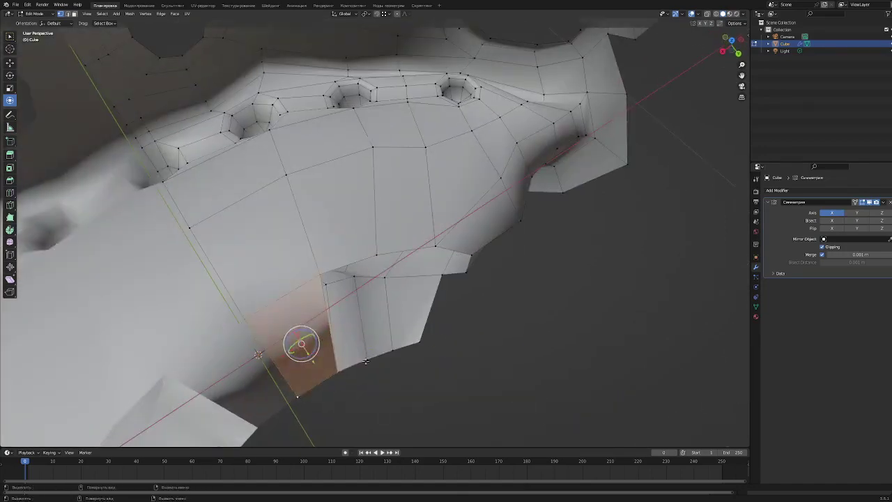
drag(304, 354, 388, 309)
mouse_move(388, 309)
middle_down()
mouse_move(311, 164)
mouse_move(244, 92)
mouse_move(661, 284)
middle_up()
- Shrink the jaw selection by one ring and shift it vertically along Z
scroll(349, 281, up, 5)
drag(341, 264, 349, 280)
scroll(350, 280, down, 5)
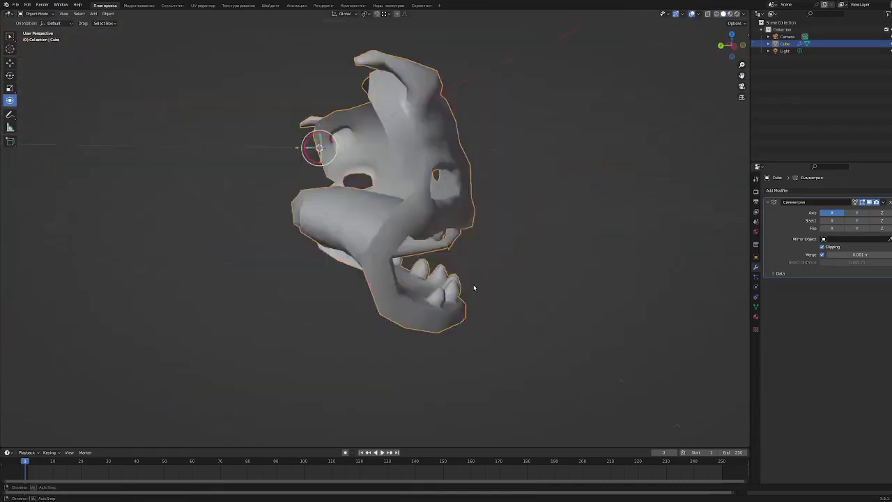
mouse_move(349, 281)
middle_down()
mouse_move(515, 258)
mouse_move(527, 244)
mouse_move(488, 279)
middle_up()
key(ctrl+KP_Subtract)
key(g)
key(z)
click(527, 244)
- Toggle the head out of and back into Edit Mode with the 3D view maximized
key(Tab)
scroll(557, 305, down, 5)
key(ctrl+space)
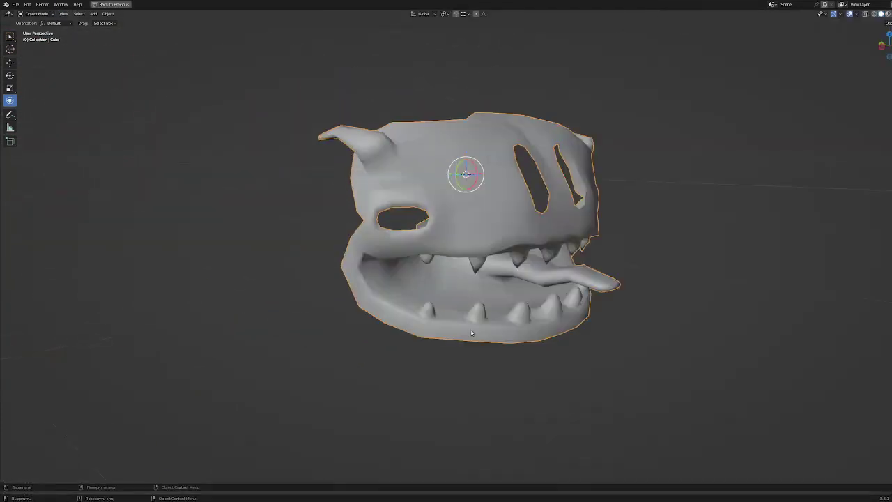
key(Tab)
middle_drag(488, 244, 519, 217)
scroll(519, 218, up, 3)
- Circle-select and delete the upper head faces, then merge the gap's vertices at center
key(c)
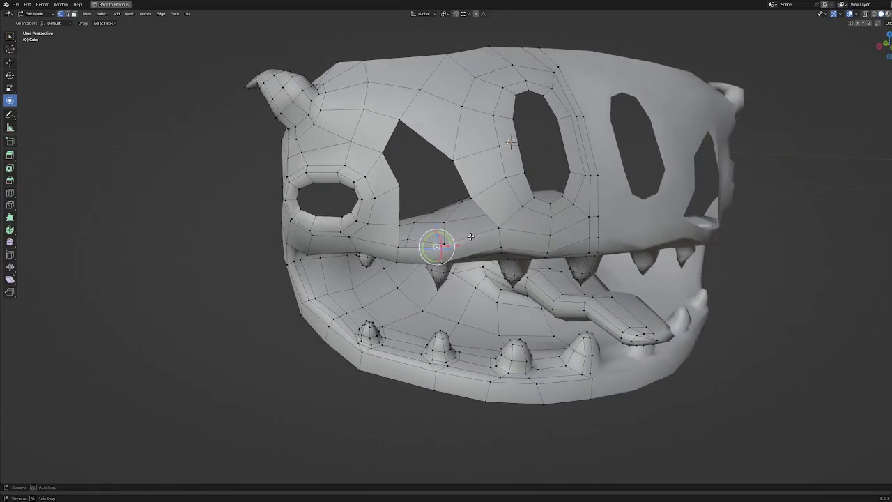
drag(424, 123, 398, 114)
key(x)
key(1)
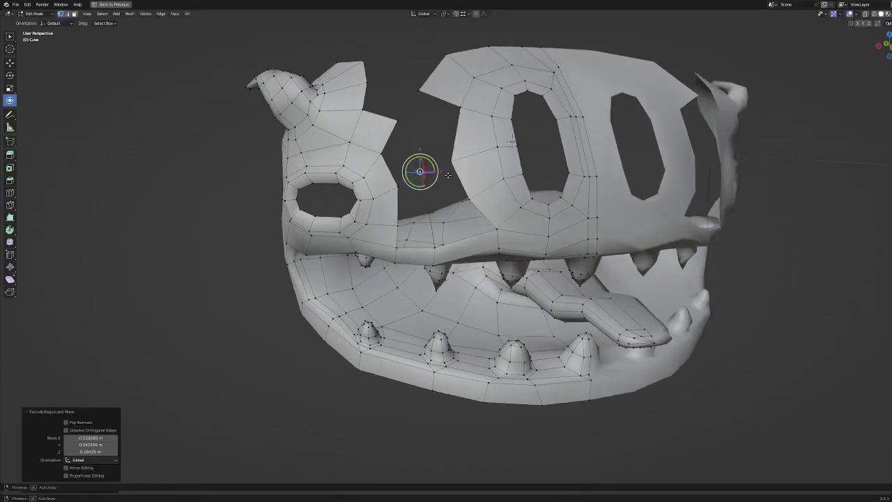
middle_drag(418, 170, 506, 216)
mouse_move(491, 146)
middle_down()
mouse_move(437, 149)
mouse_move(417, 133)
middle_up()
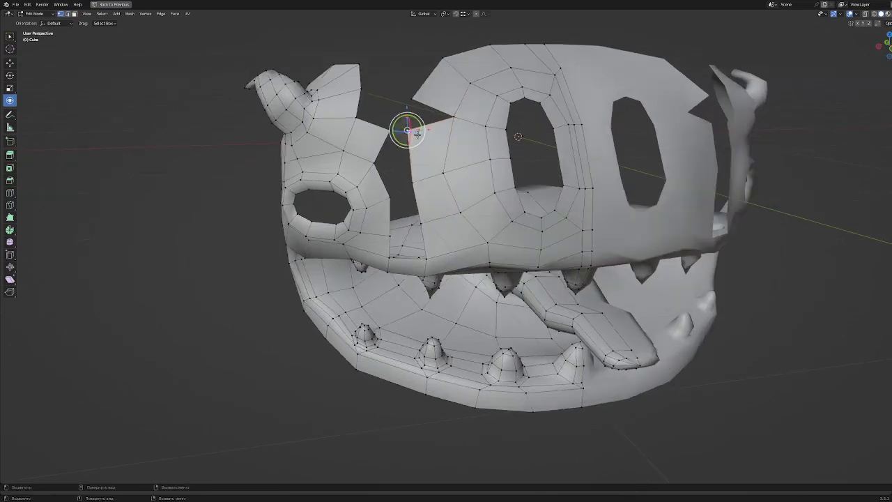
middle_drag(425, 96, 414, 189)
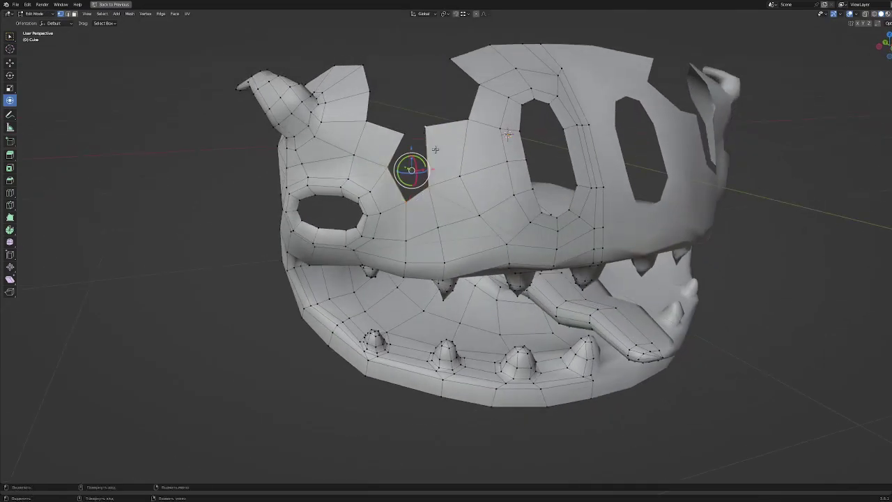
key(m)
click(425, 136)
- Scale down the vertices around the gap and move them into place
key(s)
click(419, 130)
middle_drag(419, 131, 482, 208)
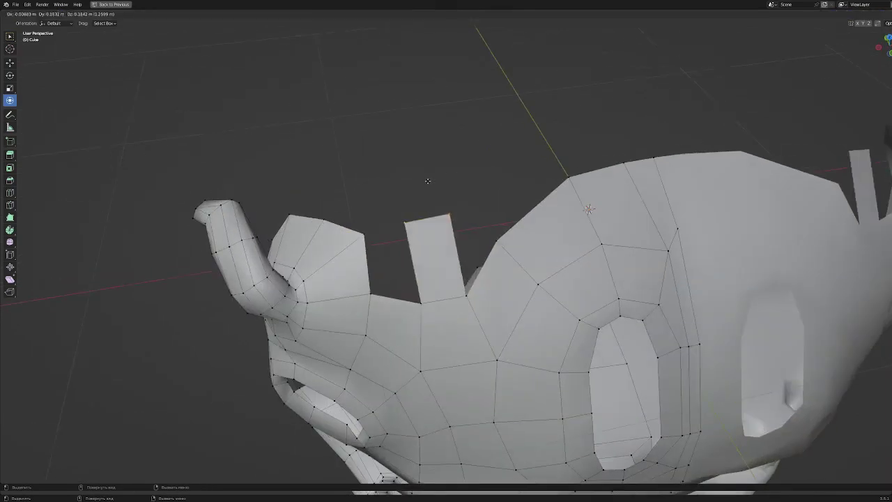
middle_drag(449, 289, 509, 329)
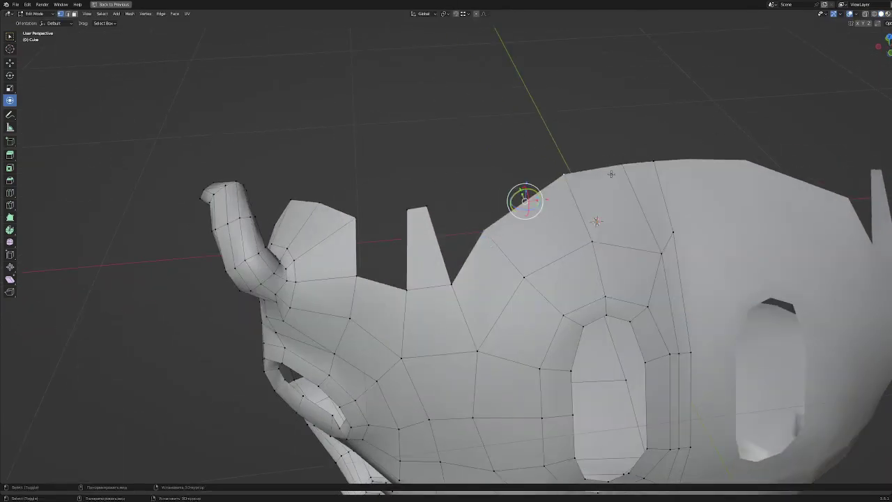
middle_drag(558, 275, 467, 240)
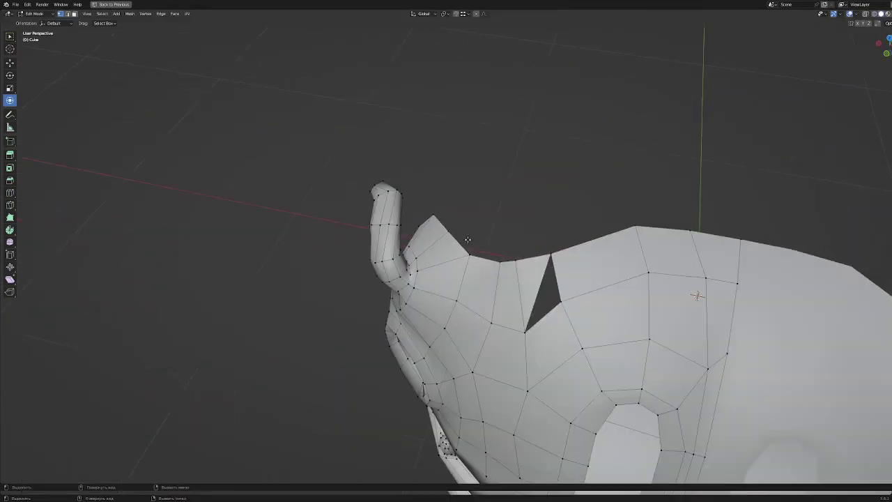
mouse_move(536, 281)
middle_down()
mouse_move(509, 149)
mouse_move(544, 279)
mouse_move(583, 286)
mouse_move(528, 234)
mouse_move(527, 278)
mouse_move(544, 209)
mouse_move(543, 248)
middle_up()
key(g)
click(547, 131)
- Merge the top-of-head vertices At Center and confirm their new position
scroll(528, 234, down, 5)
scroll(522, 239, up, 5)
key(m)
click(526, 220)
scroll(526, 220, down, 3)
scroll(544, 209, up, 4)
click(534, 160)
- Pull a top vertex upward into a pointed bump through several moves
mouse_move(533, 160)
middle_down()
mouse_move(503, 251)
mouse_move(492, 261)
mouse_move(523, 219)
mouse_move(529, 234)
middle_up()
drag(529, 233, 534, 223)
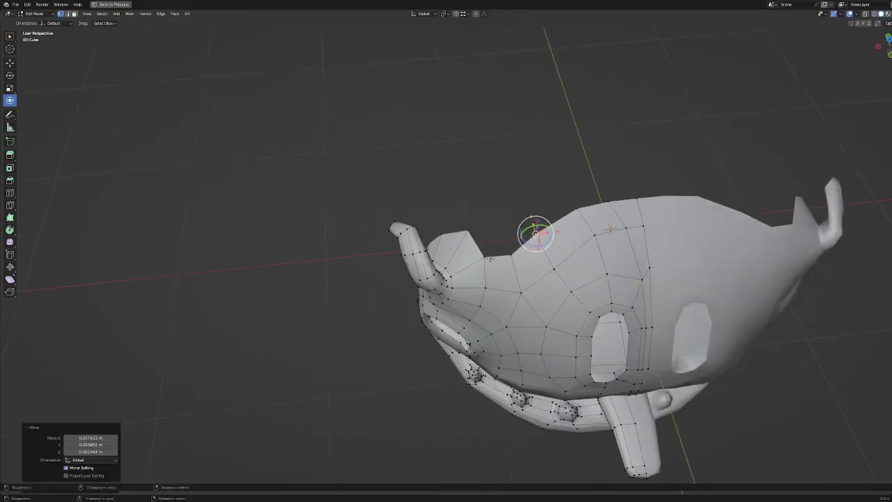
mouse_move(534, 223)
middle_down()
mouse_move(515, 240)
mouse_move(537, 223)
mouse_move(558, 230)
mouse_move(543, 304)
middle_up()
key(g)
middle_drag(576, 265, 560, 312)
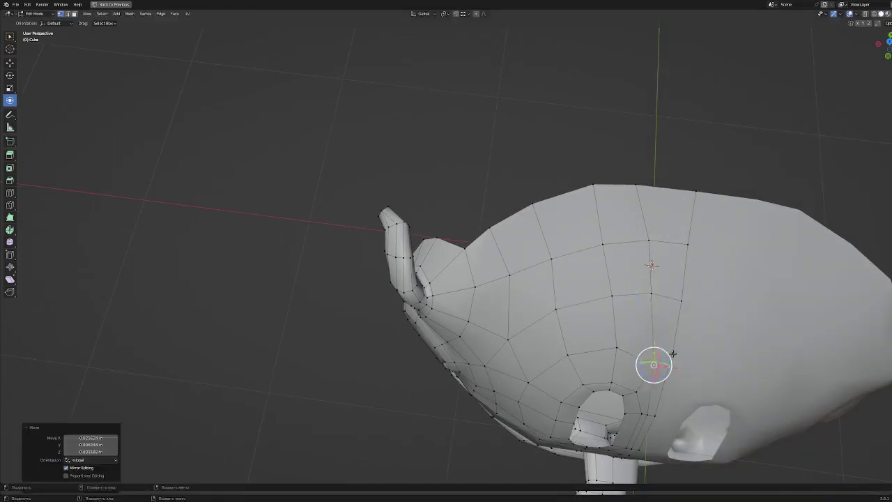
key(g)
mouse_move(672, 354)
middle_down()
mouse_move(506, 246)
mouse_move(610, 390)
mouse_move(596, 260)
middle_up()
click(506, 246)
key(g)
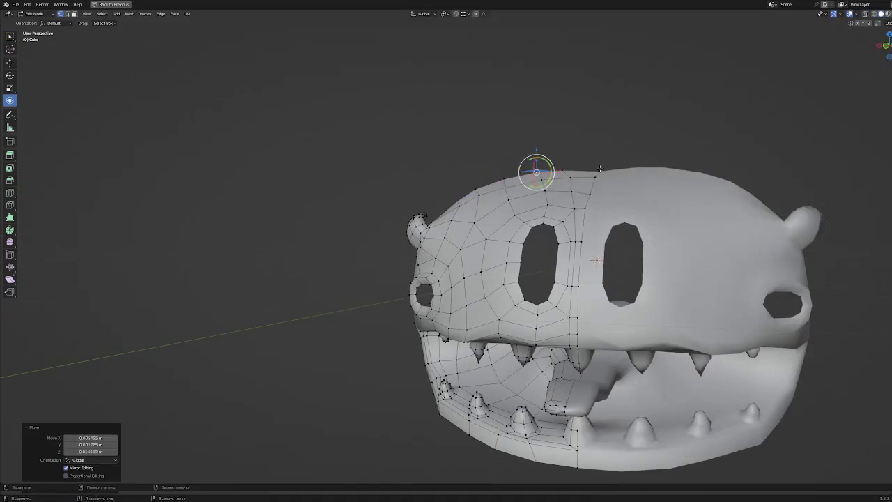
mouse_move(599, 169)
middle_down()
mouse_move(473, 296)
mouse_move(469, 227)
mouse_move(23, 108)
middle_up()
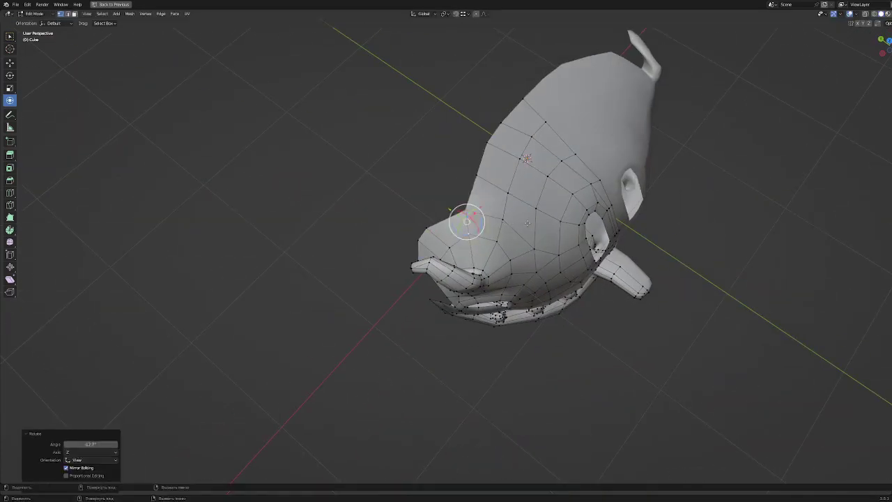
mouse_move(526, 159)
middle_down()
mouse_move(434, 132)
mouse_move(450, 219)
mouse_move(508, 285)
mouse_move(482, 333)
mouse_move(428, 255)
mouse_move(433, 326)
mouse_move(561, 339)
mouse_move(553, 279)
mouse_move(478, 293)
mouse_move(469, 255)
mouse_move(523, 318)
mouse_move(488, 168)
mouse_move(580, 301)
mouse_move(583, 359)
mouse_move(416, 221)
mouse_move(575, 297)
mouse_move(488, 279)
mouse_move(696, 271)
middle_up()
click(463, 312)
- Rotate and move the next part of the head into a rounded skull
click(475, 283)
key(r)
click(550, 289)
key(g)
click(524, 318)
click(515, 202)
click(594, 293)
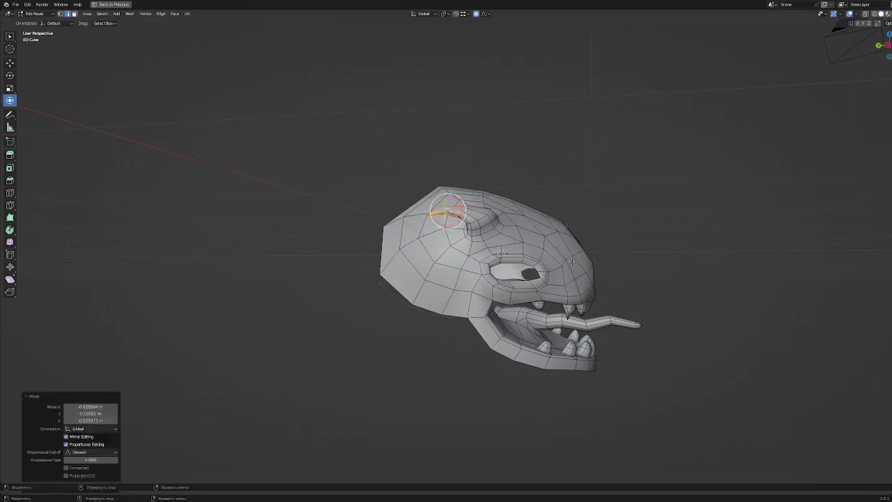
- Reposition the selected top-of-head vertices from a front view
mouse_move(571, 262)
middle_down()
mouse_move(488, 251)
mouse_move(499, 231)
middle_up()
key(g)
click(488, 251)
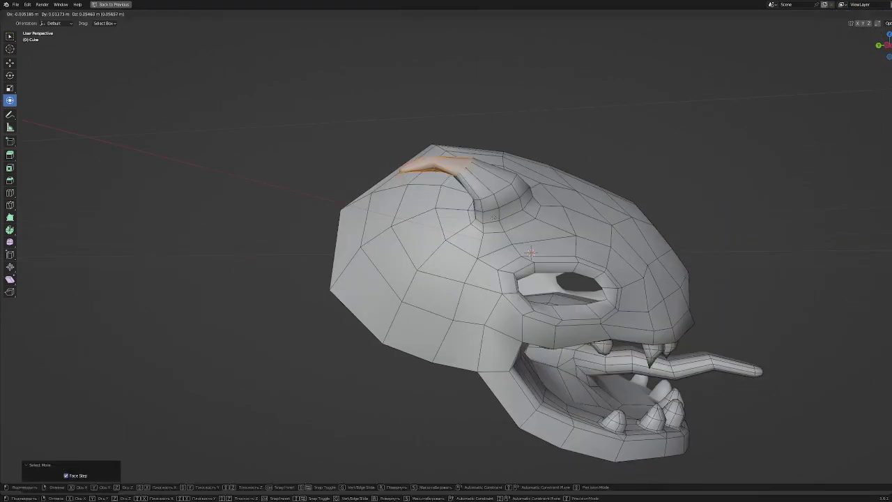
middle_drag(587, 209, 607, 185)
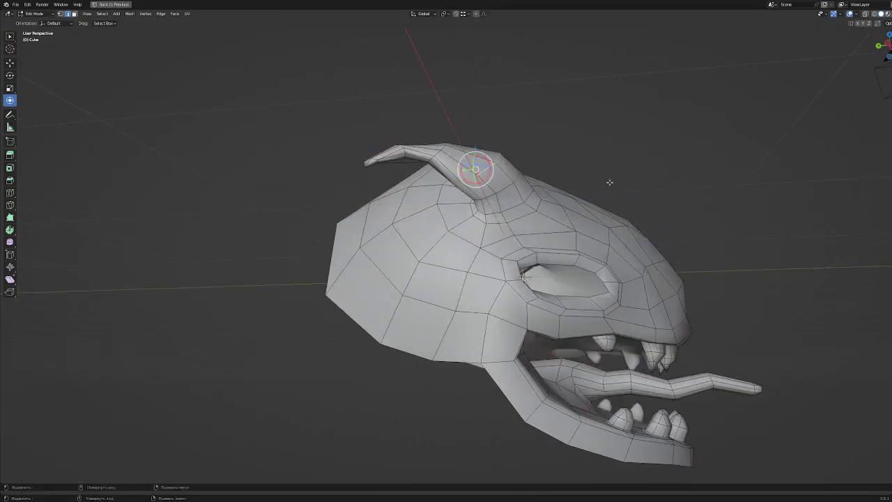
scroll(629, 213, down, 5)
scroll(629, 214, up, 5)
- Select the horn's face loop and move it into a long horn curving backward
alt+click(446, 171)
key(g)
click(499, 188)
mouse_move(499, 188)
middle_down()
mouse_move(446, 174)
mouse_move(418, 153)
mouse_move(461, 185)
mouse_move(453, 193)
mouse_move(398, 179)
mouse_move(551, 163)
mouse_move(568, 183)
mouse_move(488, 209)
middle_up()
scroll(446, 174, down, 3)
scroll(418, 153, up, 3)
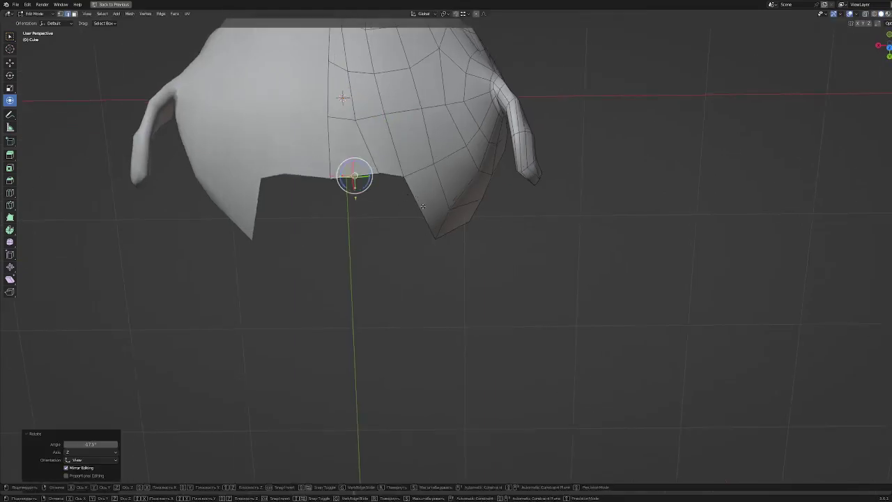
key(g)
click(516, 251)
mouse_move(516, 251)
middle_down()
mouse_move(535, 261)
mouse_move(434, 267)
mouse_move(669, 319)
middle_up()
- Move and shrink the selected rear jaw faces
key(g)
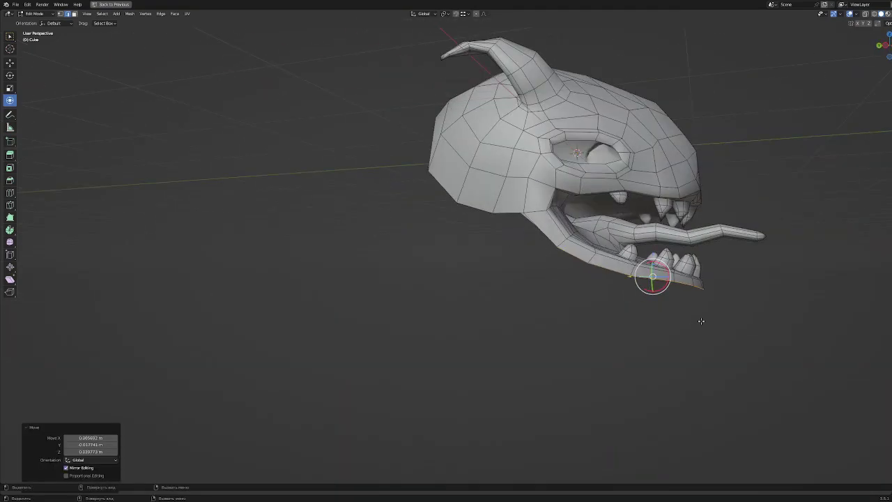
key(s)
click(756, 341)
middle_drag(756, 341, 759, 340)
click(627, 285)
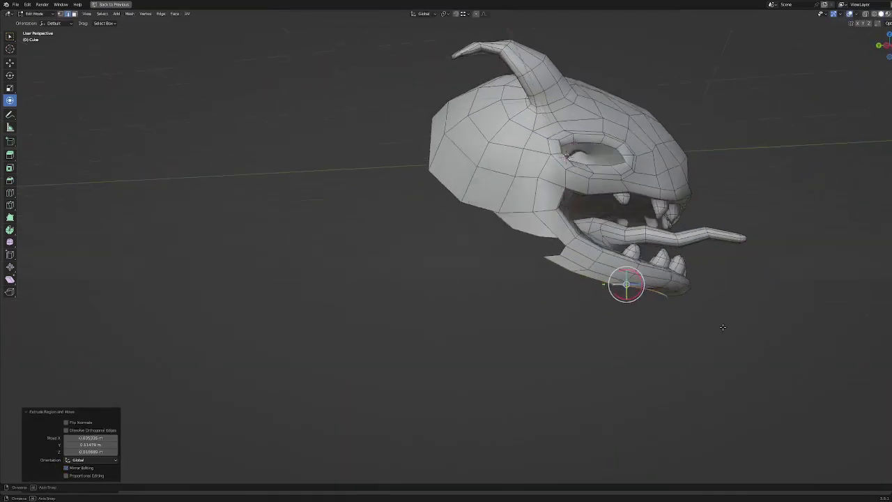
- Extrude the jaw's rear edge downward and rotate it about 43.6° to angle it back
key(e)
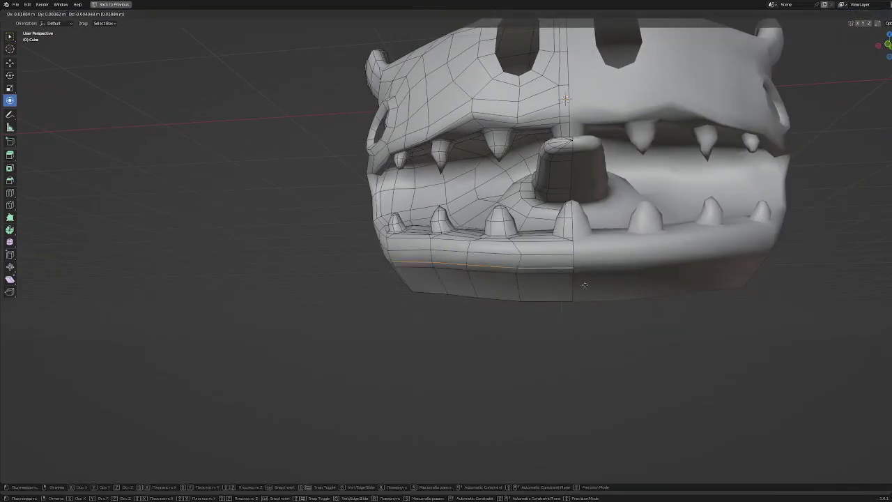
mouse_move(564, 278)
middle_down()
mouse_move(561, 214)
mouse_move(568, 248)
mouse_move(502, 201)
mouse_move(442, 127)
middle_up()
key(r)
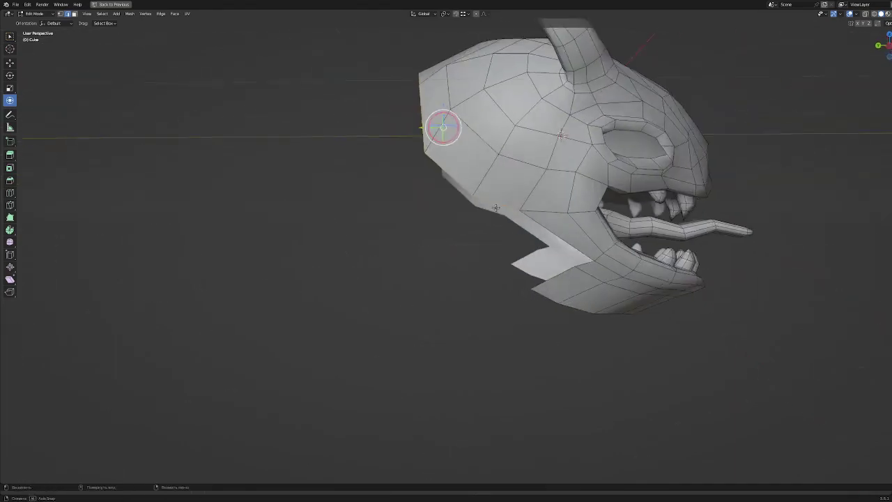
key(r)
click(540, 217)
middle_drag(591, 199, 471, 235)
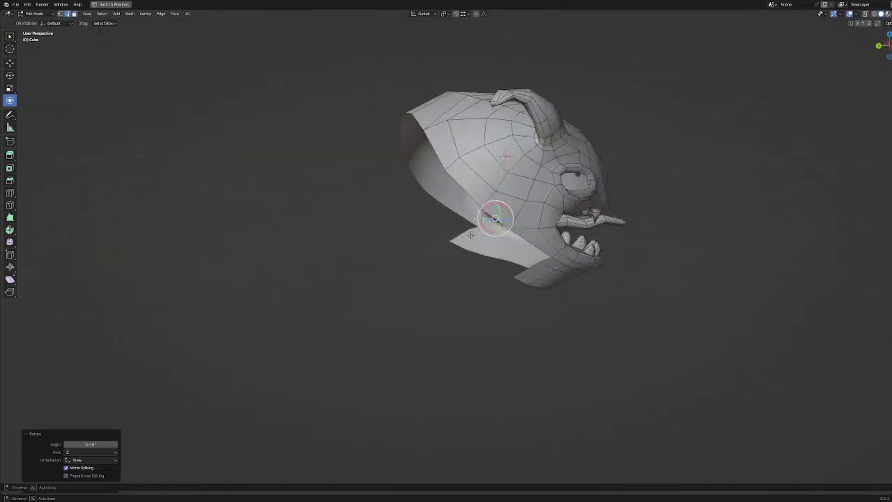
middle_drag(576, 202, 516, 120)
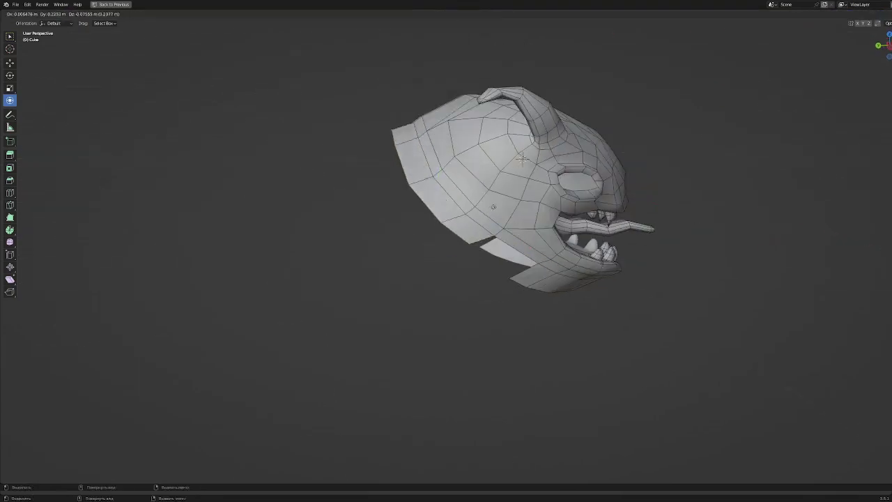
click(493, 206)
scroll(493, 207, down, 3)
mouse_move(493, 207)
middle_down()
mouse_move(488, 258)
mouse_move(422, 193)
mouse_move(526, 252)
middle_up()
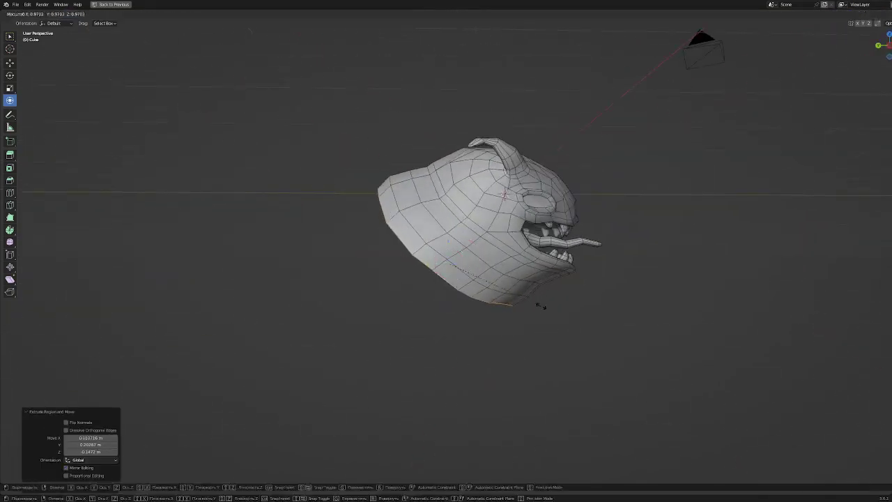
- Confirm the vertex move and centre the view on the selected vertex
click(593, 308)
key(KP_Decimal)
middle_drag(378, 275, 499, 231)
key(x)
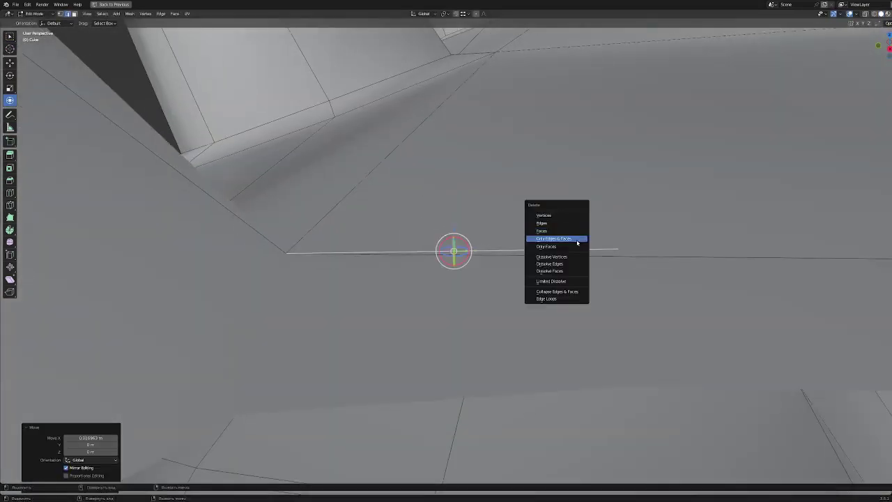
key(Escape)
scroll(577, 243, down, 5)
mouse_move(577, 243)
middle_down()
mouse_move(449, 307)
mouse_move(474, 230)
mouse_move(494, 348)
mouse_move(537, 341)
middle_up()
scroll(449, 307, up, 4)
- Move the selection, focus on the ear ring and even it into a regular shape
key(g)
click(494, 348)
scroll(446, 355, down, 3)
key(KP_Decimal)
middle_drag(446, 355, 460, 335)
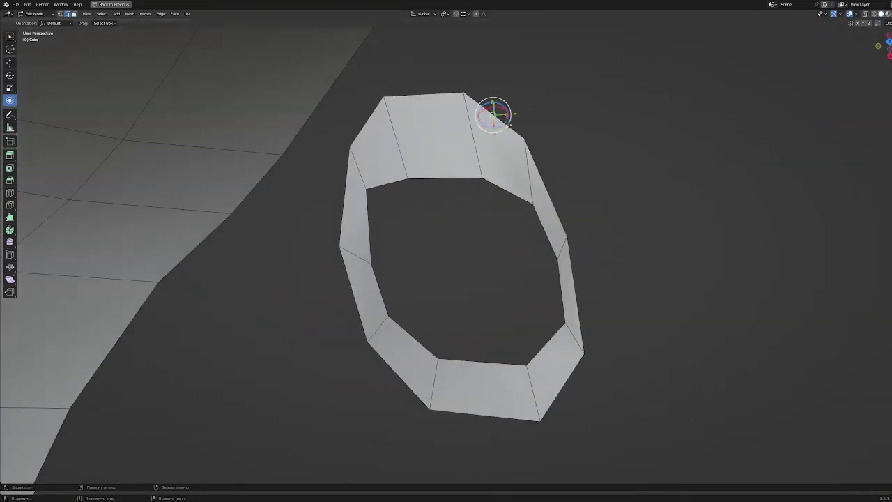
key(ctrl+z)
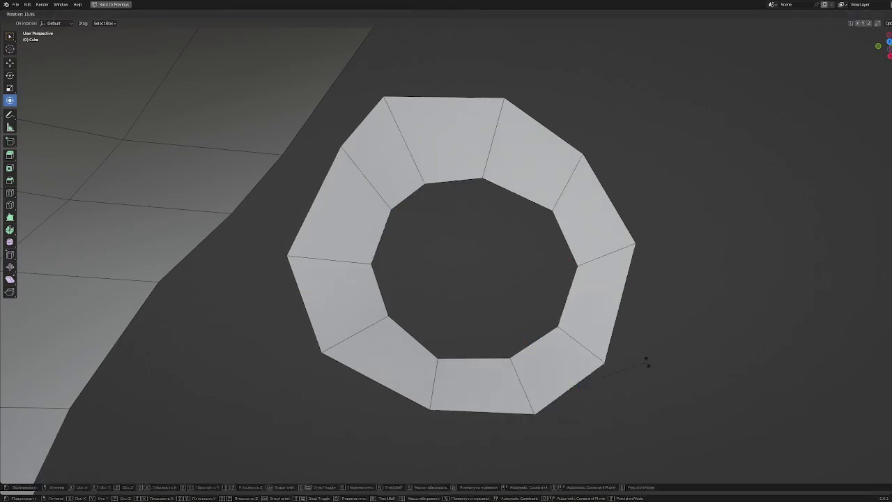
click(382, 415)
scroll(325, 233, down, 3)
middle_drag(324, 232, 454, 264)
- Extrude the ring downward into a stem and shift it along X
key(e)
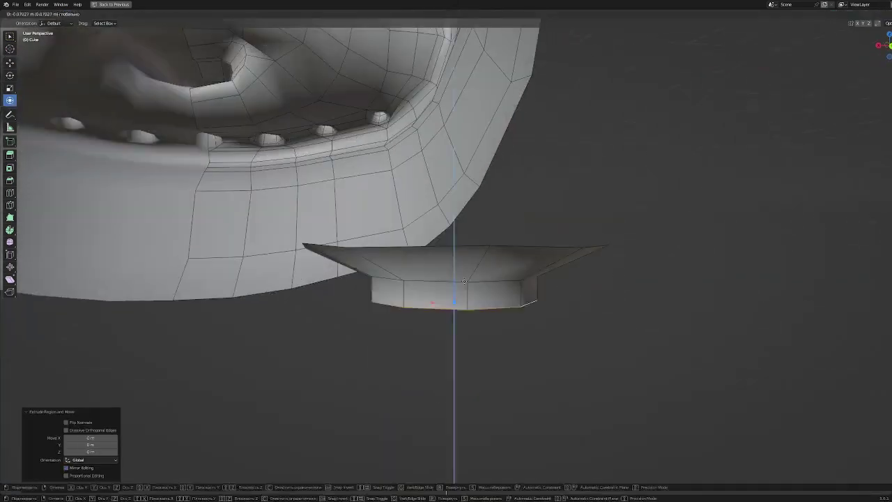
click(455, 313)
mouse_move(454, 313)
middle_down()
mouse_move(550, 333)
mouse_move(490, 313)
mouse_move(504, 343)
middle_up()
scroll(490, 313, up, 3)
scroll(464, 344, down, 3)
scroll(504, 342, up, 3)
key(g)
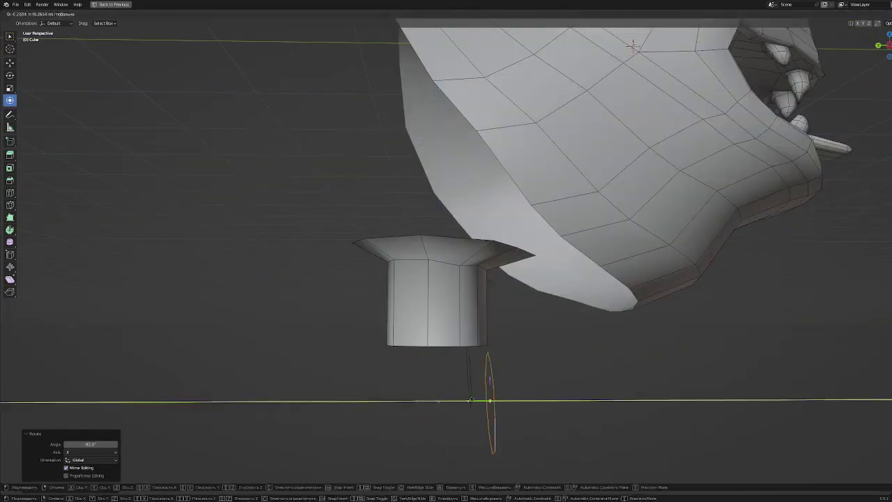
right_click(471, 400)
mouse_move(471, 400)
middle_down()
mouse_move(453, 279)
mouse_move(466, 184)
middle_up()
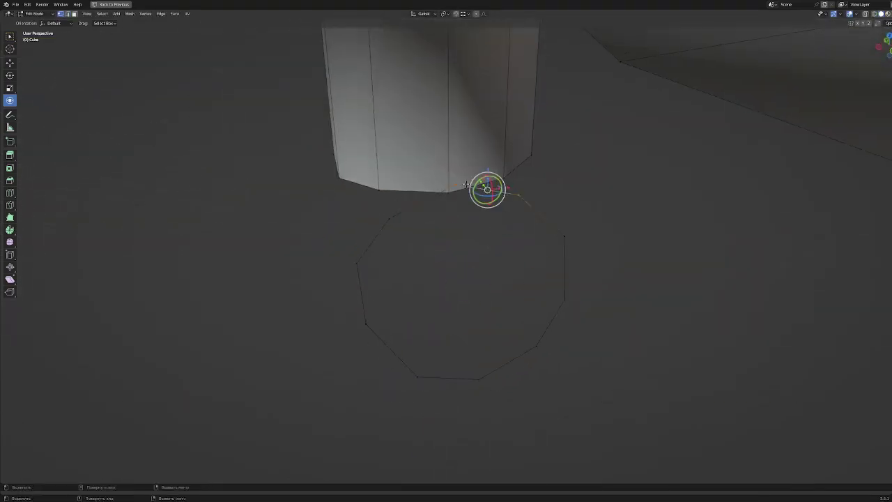
click(407, 380)
key(g)
key(x)
middle_drag(533, 287, 508, 273)
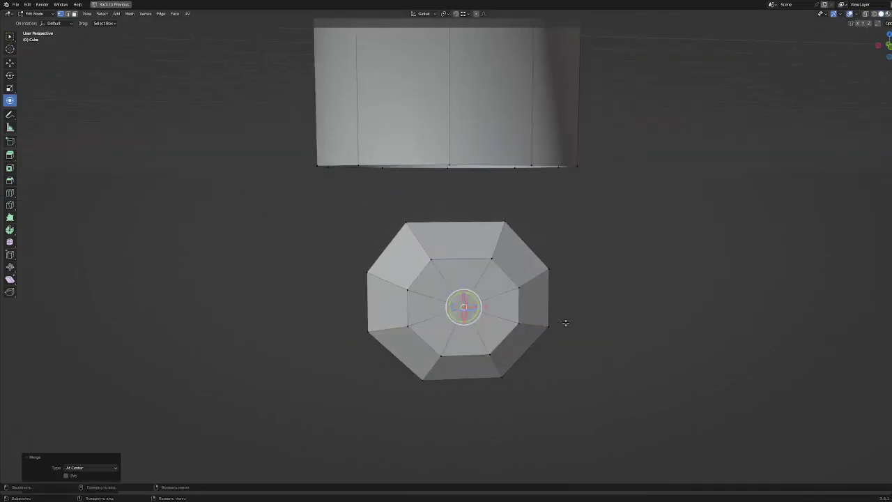
- Select the whole octagonal cap and lower it along Y
key(a)
key(g)
key(y)
click(442, 262)
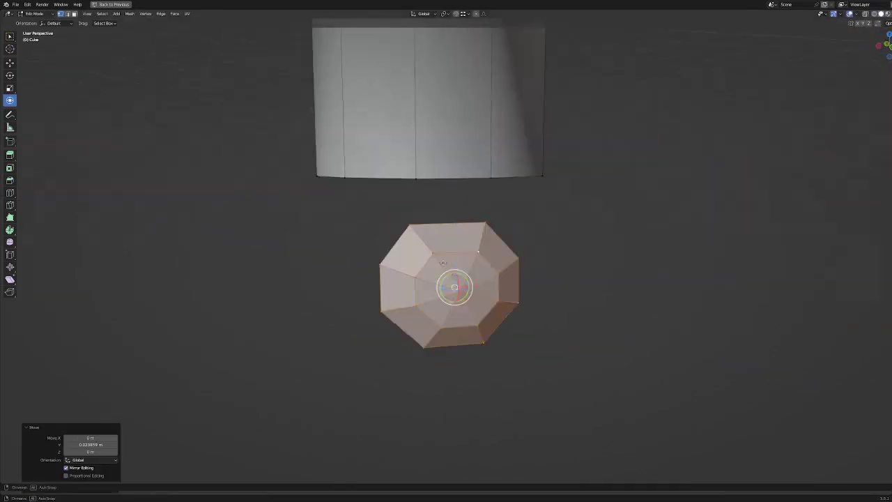
click(478, 178)
middle_drag(478, 178, 500, 178)
mouse_move(408, 182)
middle_down()
mouse_move(602, 209)
mouse_move(360, 268)
mouse_move(601, 145)
middle_up()
- Delete the stem's bottom loop and enlarge a side face ring by 1.185
click(421, 287)
mouse_move(421, 287)
middle_down()
mouse_move(415, 297)
mouse_move(452, 264)
mouse_move(555, 271)
middle_up()
key(s)
click(488, 272)
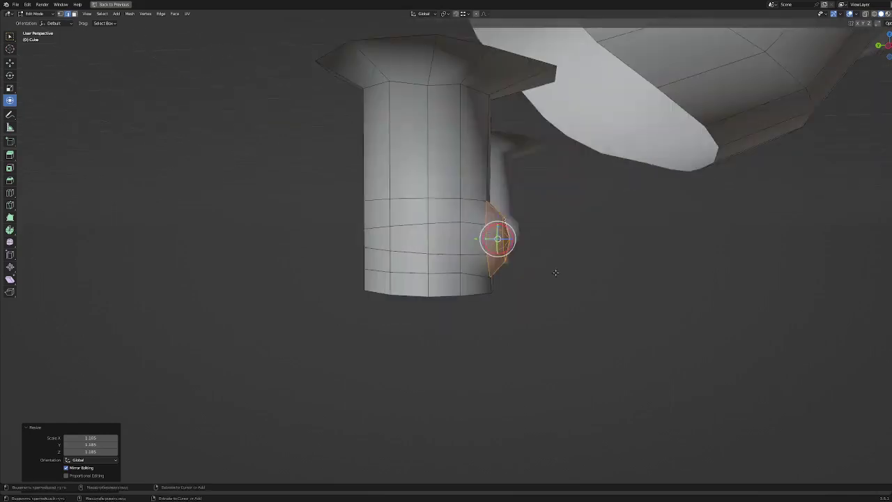
- Move the duplicated leg piece along Z and select the faces to extend
click(361, 251)
mouse_move(361, 251)
middle_down()
mouse_move(418, 306)
mouse_move(425, 268)
mouse_move(328, 255)
mouse_move(404, 244)
middle_up()
key(g)
key(z)
click(418, 306)
click(425, 289)
key(g)
key(z)
click(460, 273)
- Rotate the lower leg section so it bends at the knee
right_click(441, 321)
middle_drag(441, 321, 522, 325)
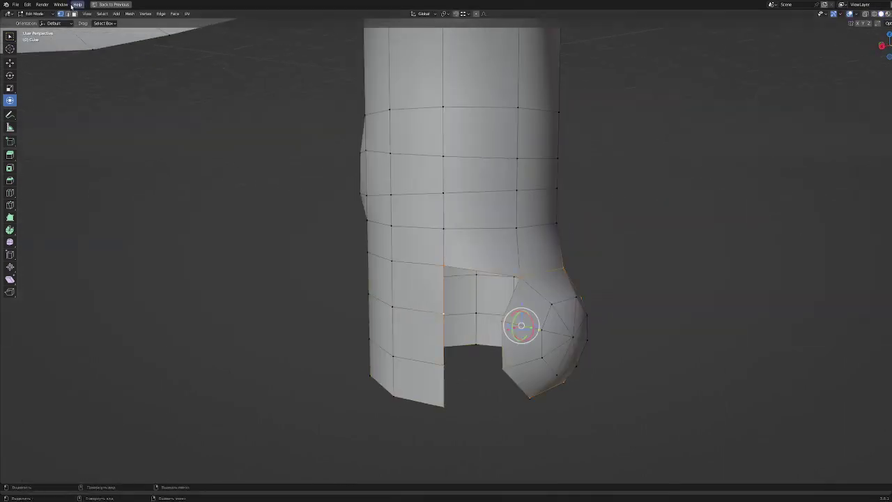
middle_drag(630, 321, 534, 363)
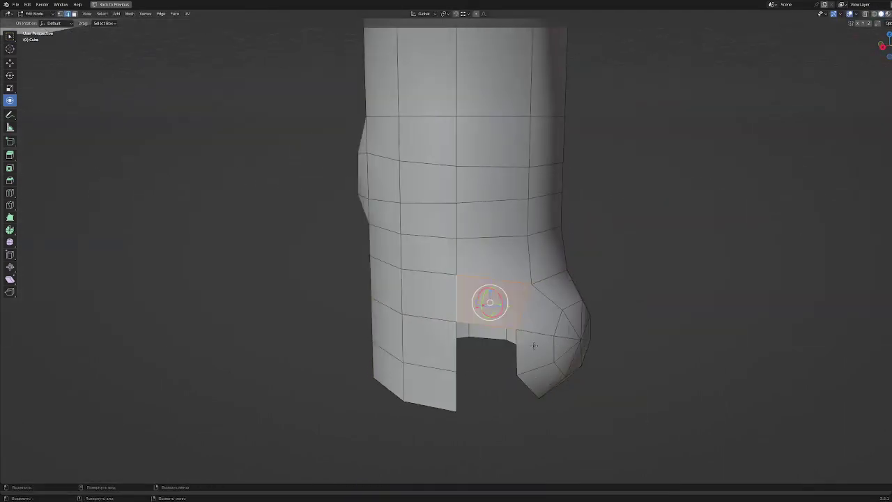
mouse_move(385, 377)
middle_down()
mouse_move(466, 297)
mouse_move(460, 306)
middle_up()
key(r)
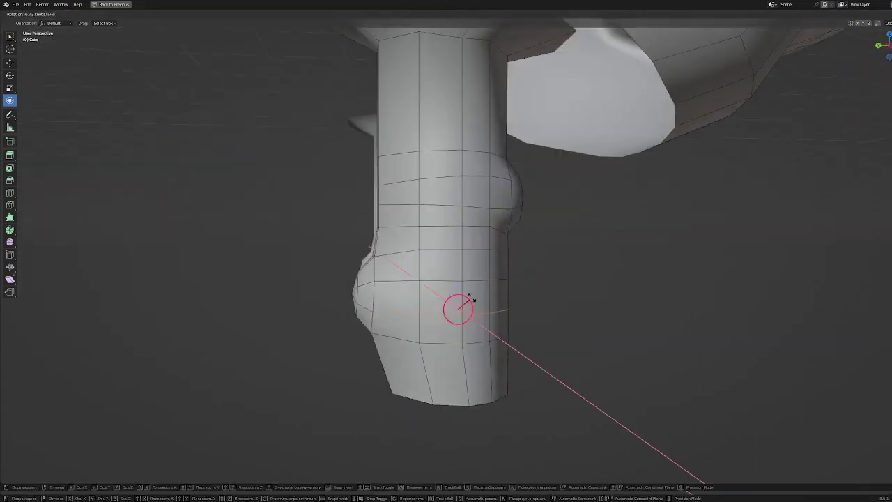
middle_drag(494, 280, 460, 275)
click(466, 266)
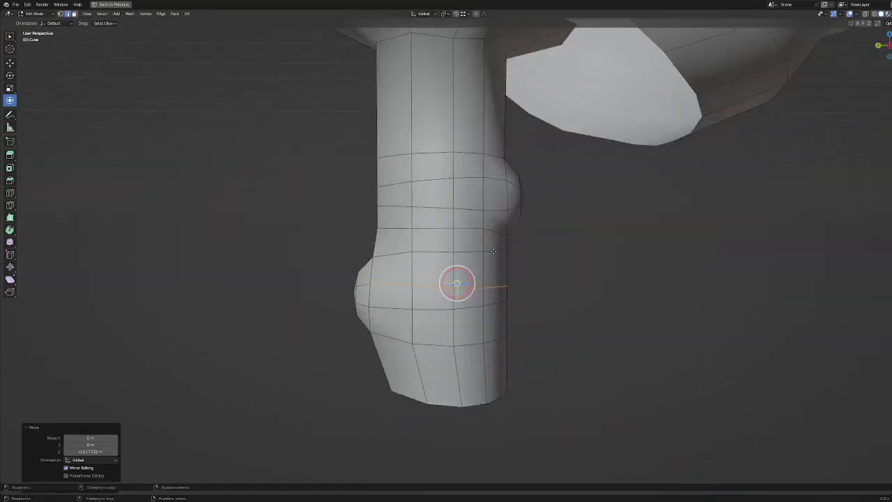
- In wireframe view, scale and rotate the knee joint, then return to Solid shading
middle_drag(523, 287, 550, 231)
key(shift+z)
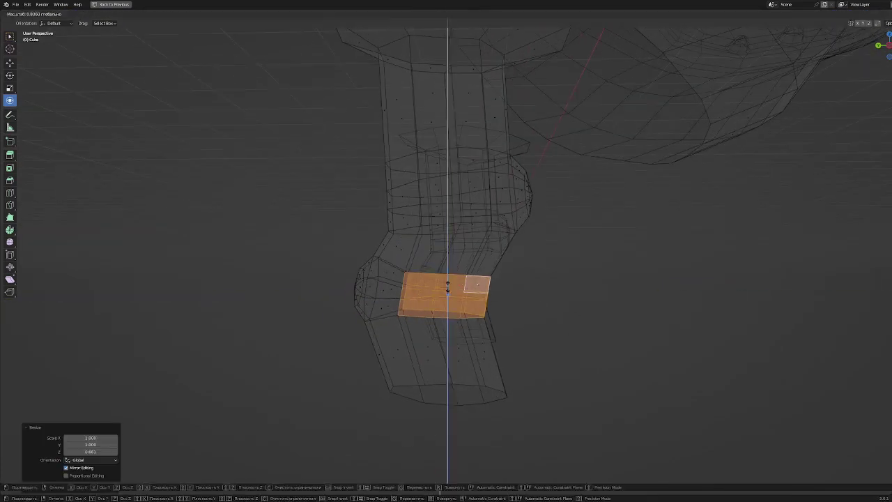
click(447, 285)
middle_drag(447, 286, 461, 289)
click(430, 310)
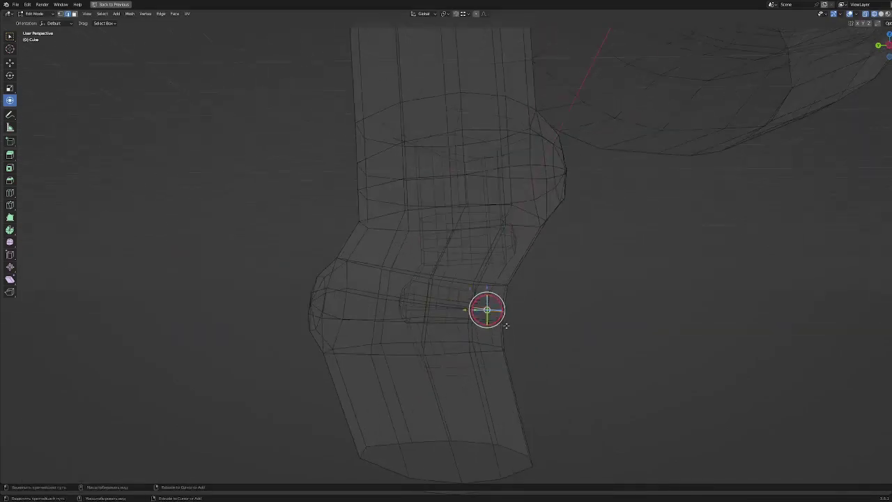
mouse_move(479, 293)
middle_down()
mouse_move(583, 322)
mouse_move(411, 196)
middle_up()
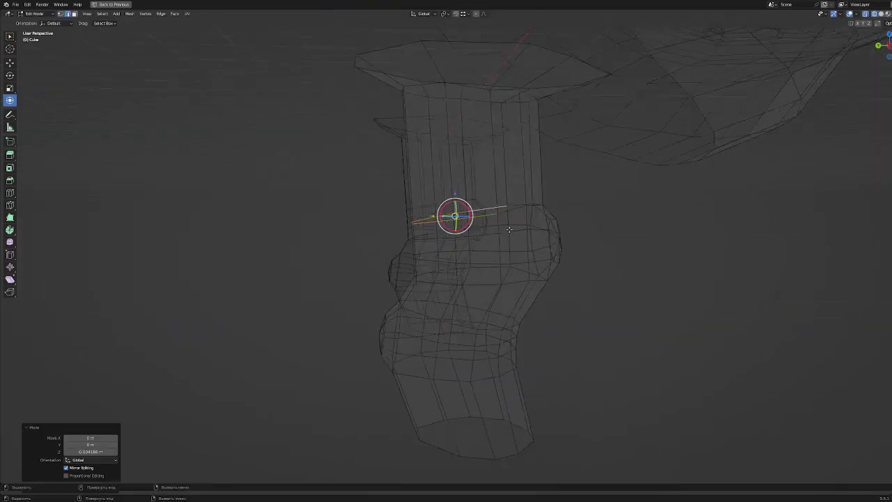
click(452, 273)
middle_drag(453, 274, 577, 293)
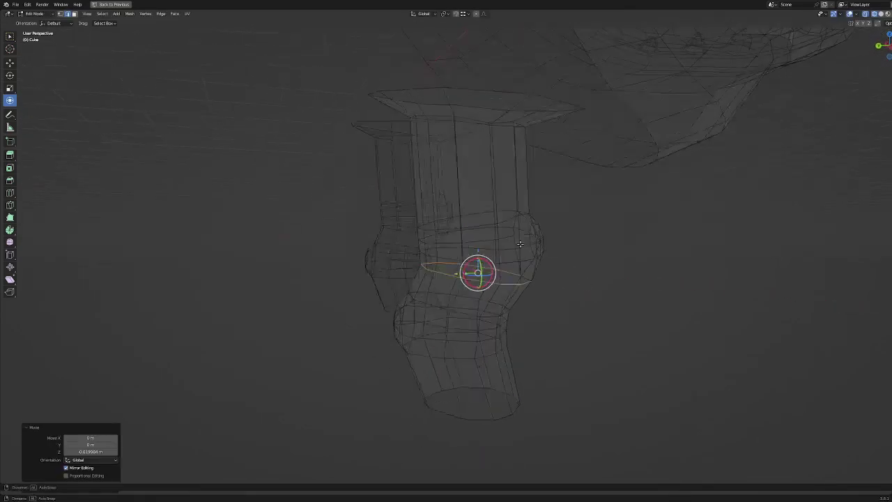
click(671, 252)
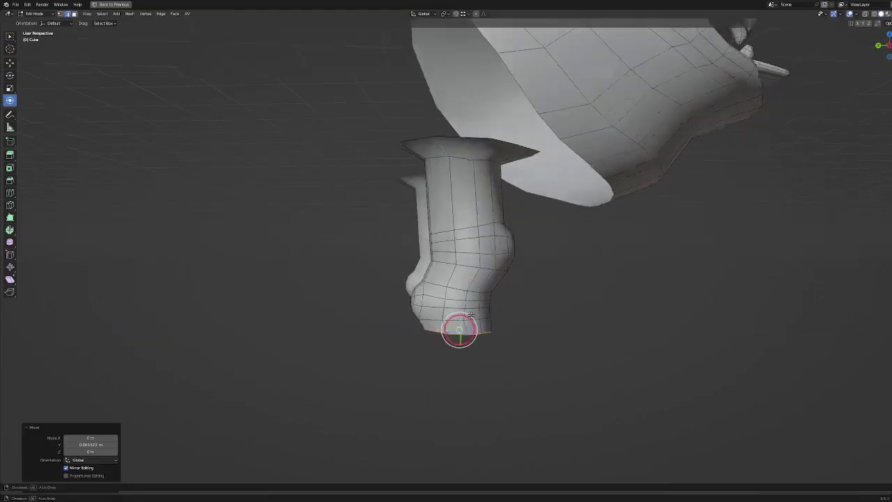
- Move the leg's lower faces along Y and rotate them 9.66°
key(g)
key(z)
key(Return)
key(g)
key(y)
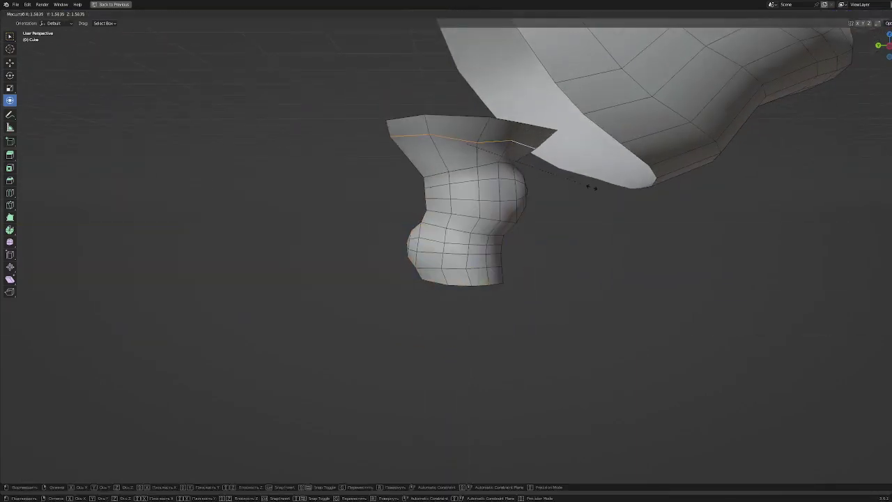
key(r)
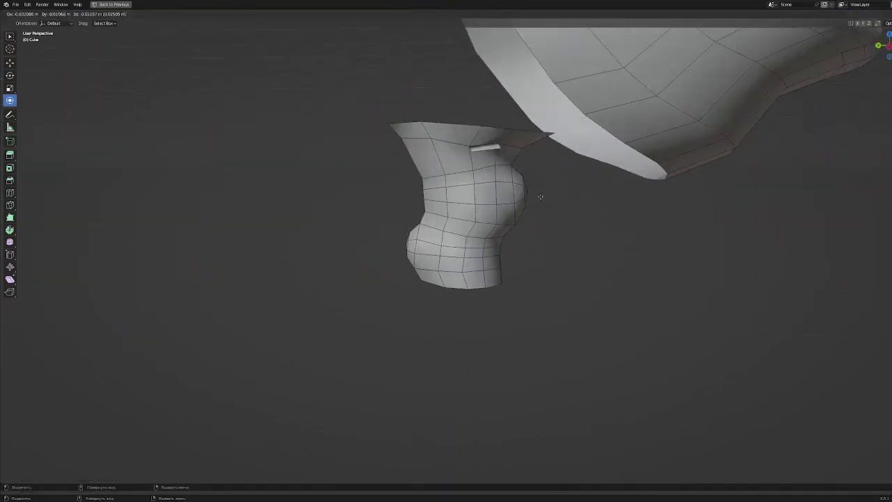
click(558, 210)
middle_drag(558, 210, 467, 175)
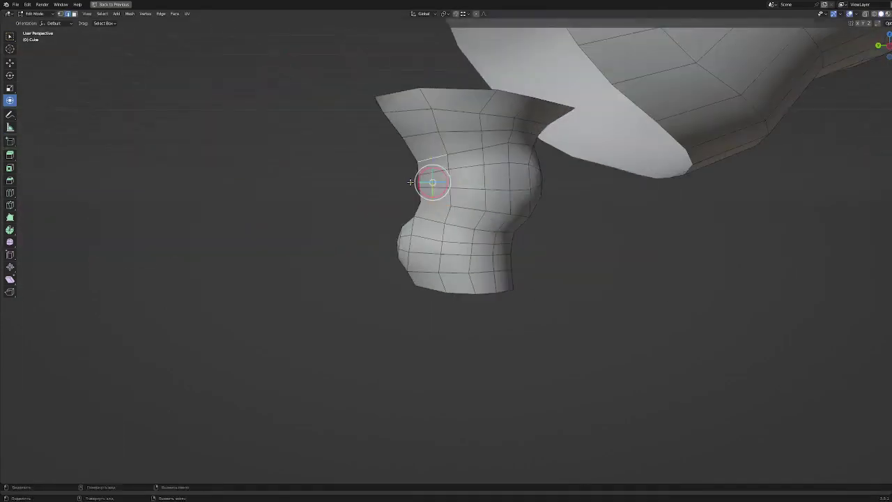
click(402, 218)
mouse_move(402, 218)
middle_down()
mouse_move(506, 148)
mouse_move(471, 162)
mouse_move(460, 197)
middle_up()
- Reposition the leg under the body, abandoning a Y-axis rotation
key(r)
key(y)
right_click(471, 161)
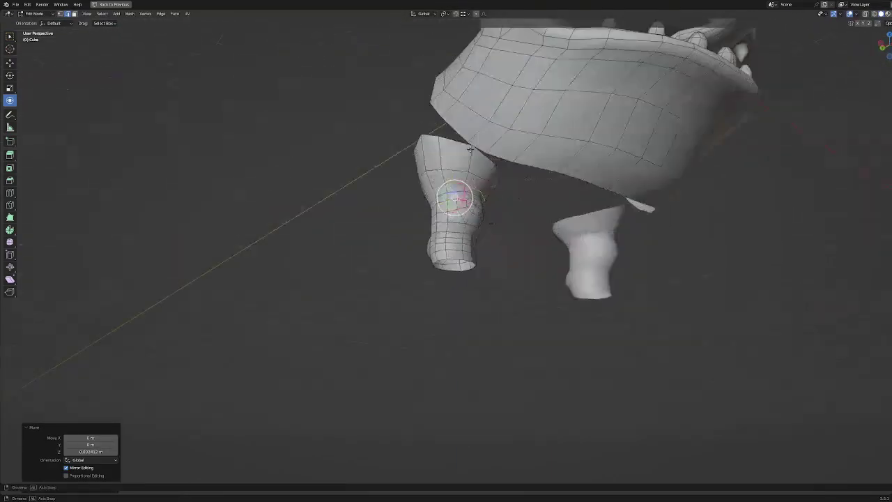
middle_drag(470, 148, 569, 207)
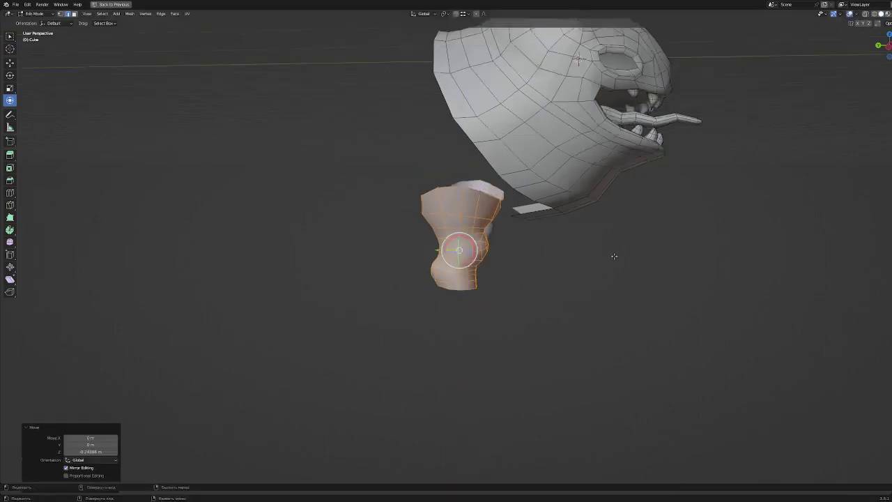
click(481, 251)
middle_drag(481, 252, 446, 180)
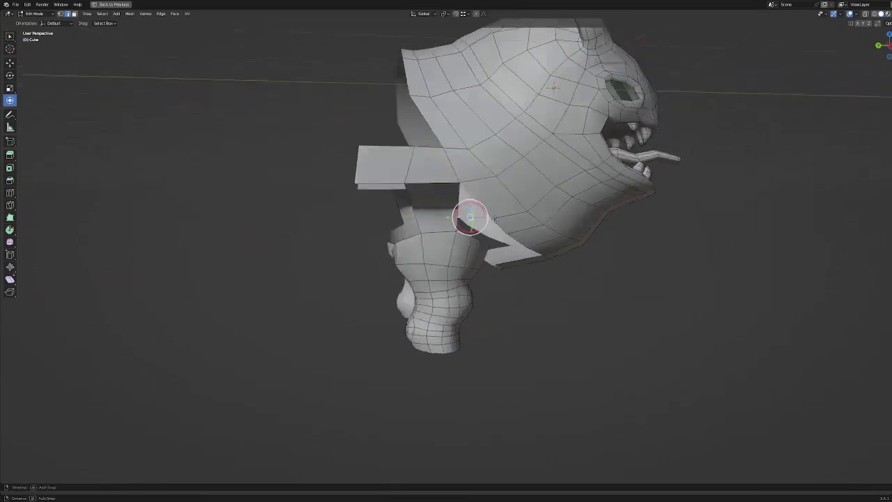
middle_drag(494, 220, 413, 238)
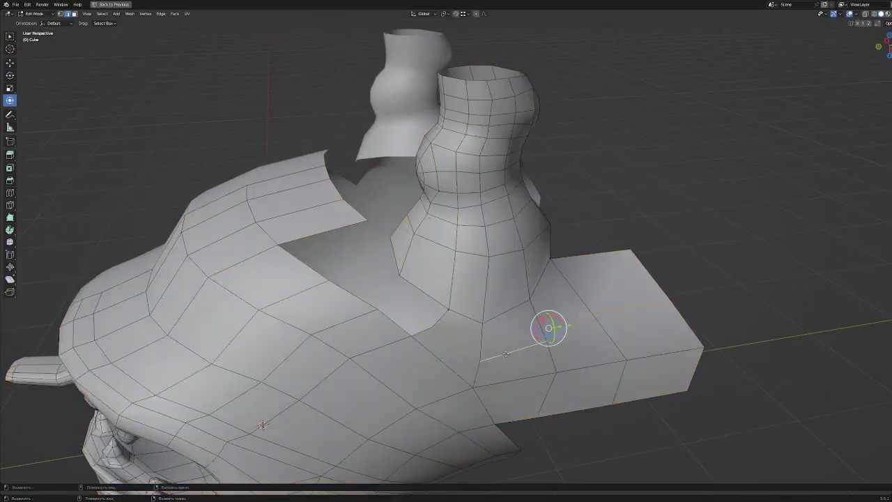
mouse_move(505, 354)
middle_down()
mouse_move(396, 337)
mouse_move(519, 294)
mouse_move(388, 299)
mouse_move(374, 313)
mouse_move(478, 255)
middle_up()
- Extrude a body face toward the leg and nudge the merged vertices into place
click(388, 299)
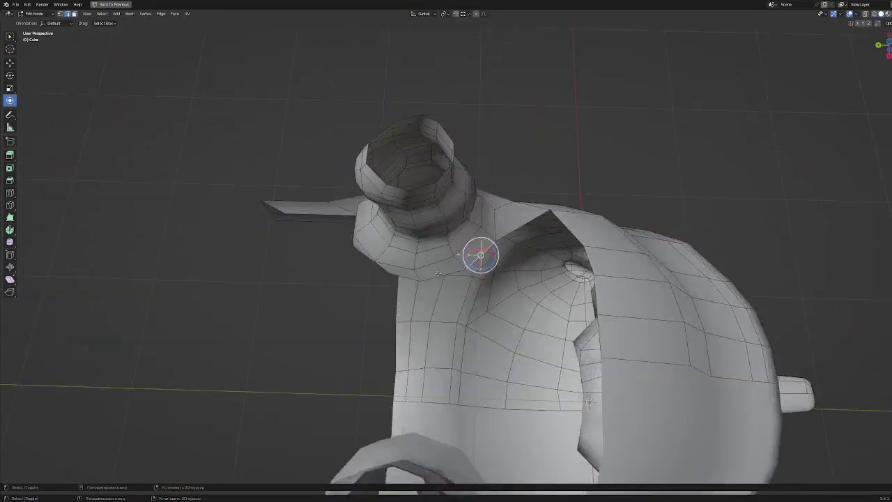
key(e)
click(425, 328)
middle_drag(425, 329, 523, 251)
mouse_move(591, 272)
middle_down()
mouse_move(352, 231)
mouse_move(447, 281)
middle_up()
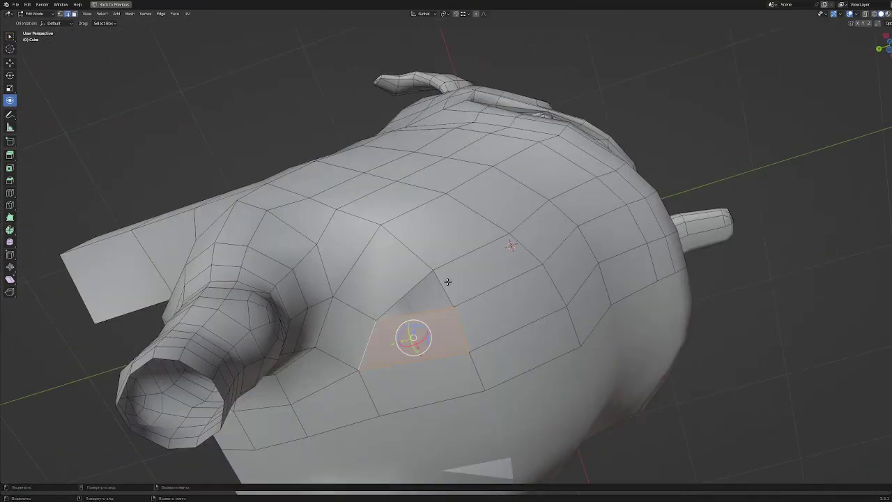
right_click(398, 301)
mouse_move(398, 301)
middle_down()
mouse_move(378, 322)
mouse_move(418, 344)
mouse_move(452, 227)
mouse_move(451, 182)
middle_up()
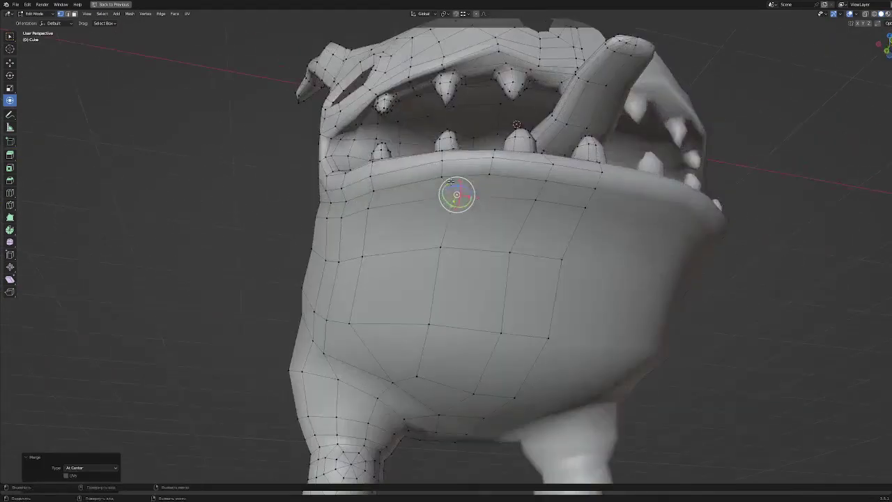
drag(451, 182, 452, 185)
mouse_move(453, 185)
middle_down()
mouse_move(468, 319)
mouse_move(376, 342)
mouse_move(472, 360)
middle_up()
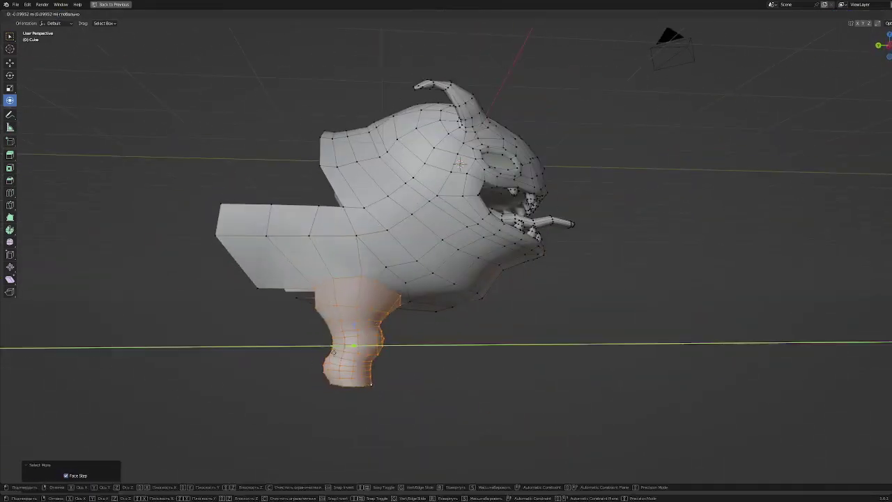
- Shift the leg sideways and move the selected vertices into new positions
mouse_move(471, 359)
middle_down()
mouse_move(434, 374)
mouse_move(368, 378)
mouse_move(339, 362)
mouse_move(477, 350)
mouse_move(527, 363)
middle_up()
click(477, 351)
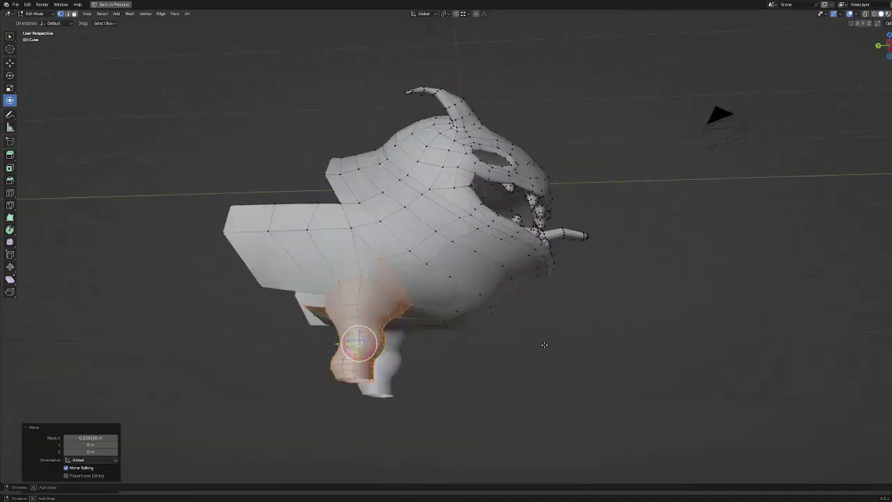
key(g)
mouse_move(388, 269)
middle_down()
mouse_move(385, 340)
mouse_move(488, 362)
mouse_move(530, 299)
mouse_move(521, 215)
middle_up()
click(390, 306)
key(g)
click(421, 347)
scroll(529, 287, down, 5)
scroll(506, 295, up, 5)
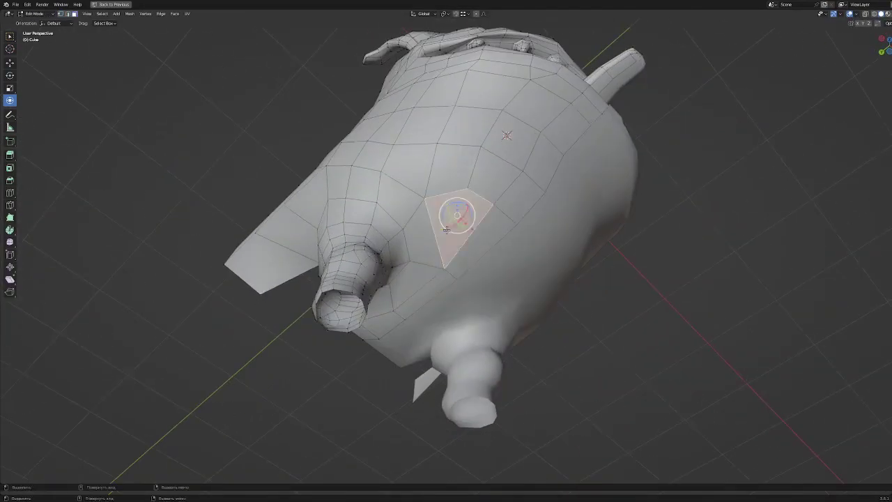
- Grow the selection over the leg and move that part along Y
mouse_move(411, 257)
middle_down()
mouse_move(488, 209)
mouse_move(498, 215)
middle_up()
drag(497, 216, 472, 232)
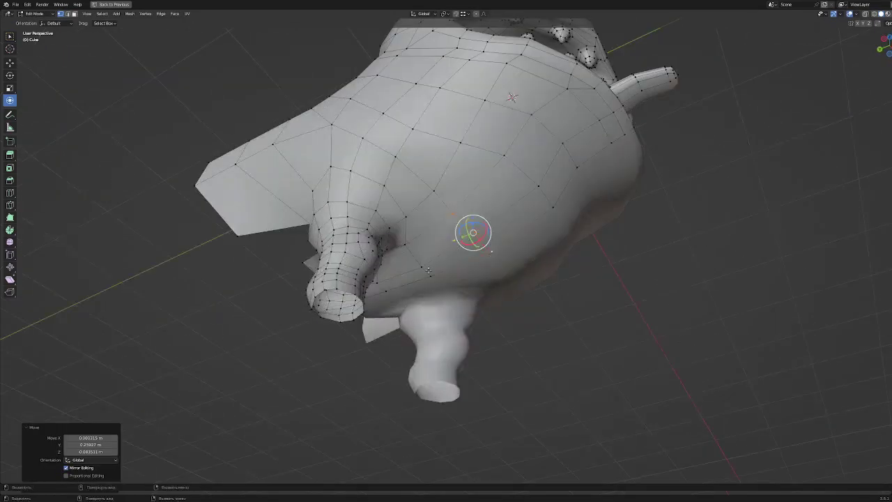
mouse_move(472, 233)
middle_down()
mouse_move(488, 250)
mouse_move(421, 209)
mouse_move(428, 215)
middle_up()
key(ctrl+KP_Add)
scroll(446, 244, up, 4)
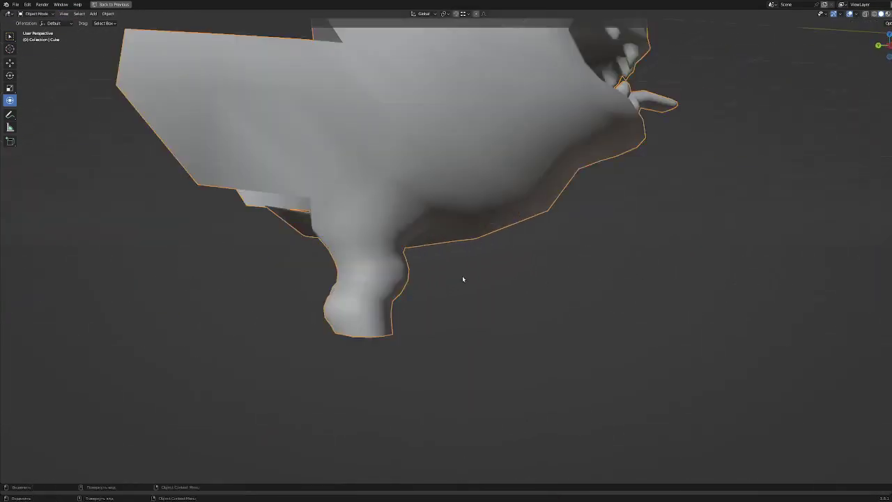
mouse_move(462, 277)
middle_down()
mouse_move(353, 321)
mouse_move(472, 278)
middle_up()
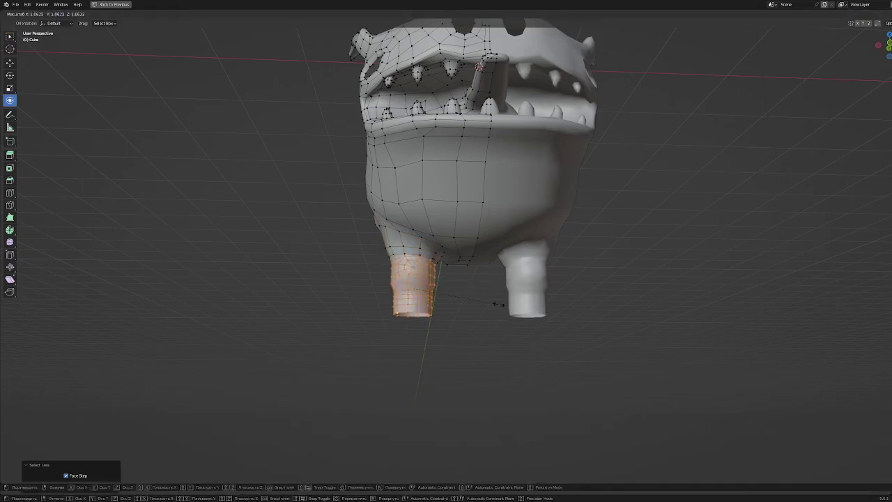
mouse_move(416, 270)
middle_down()
mouse_move(529, 353)
mouse_move(385, 338)
mouse_move(309, 315)
middle_up()
key(g)
key(y)
click(414, 303)
- Scale and shift the leg's bottom ring into a rounded foot, then move it vertically
middle_drag(414, 303, 483, 314)
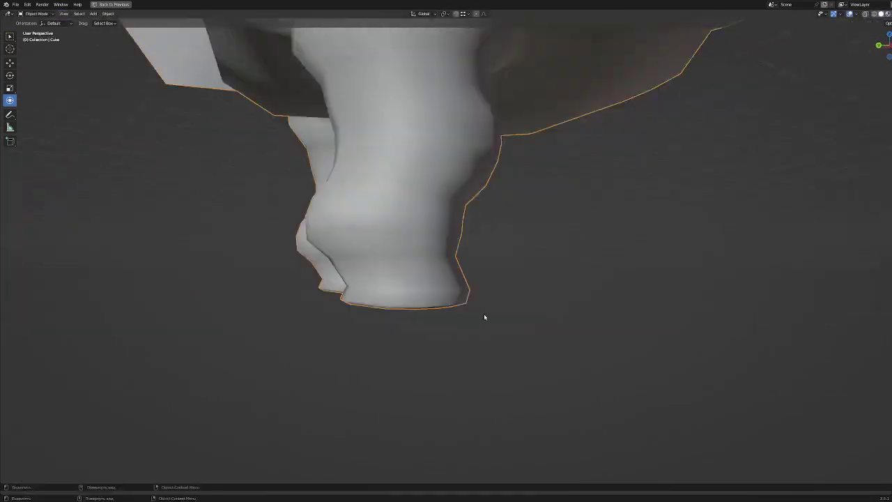
key(ctrl+KP_Add)
mouse_move(408, 282)
middle_down()
mouse_move(392, 277)
mouse_move(432, 260)
mouse_move(438, 245)
mouse_move(416, 243)
mouse_move(376, 209)
middle_up()
click(446, 281)
alt+click(414, 268)
click(447, 264)
key(ctrl+KP_Add)
key(g)
key(z)
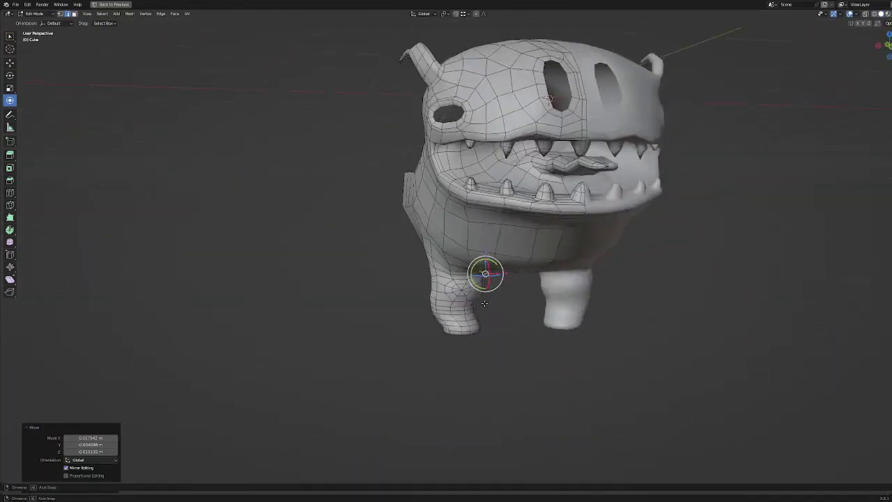
- Move the selected leg part along the Y axis
middle_drag(484, 303, 481, 351)
scroll(481, 352, up, 3)
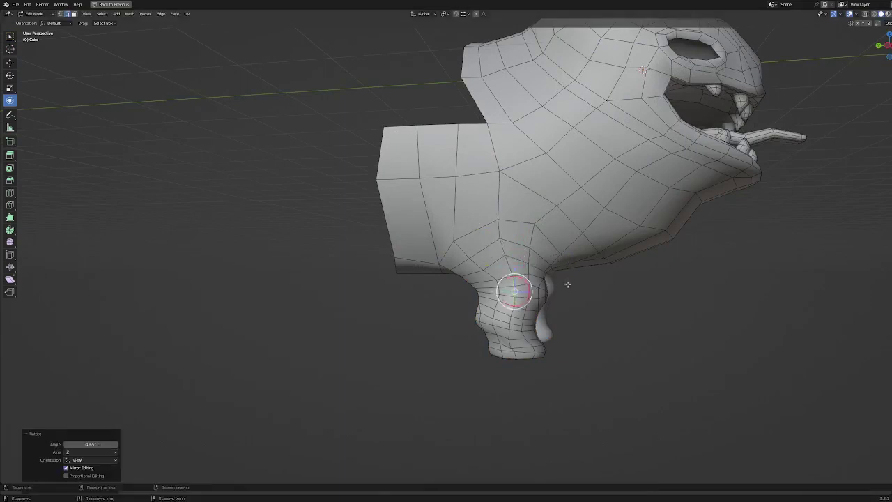
middle_drag(619, 292, 566, 267)
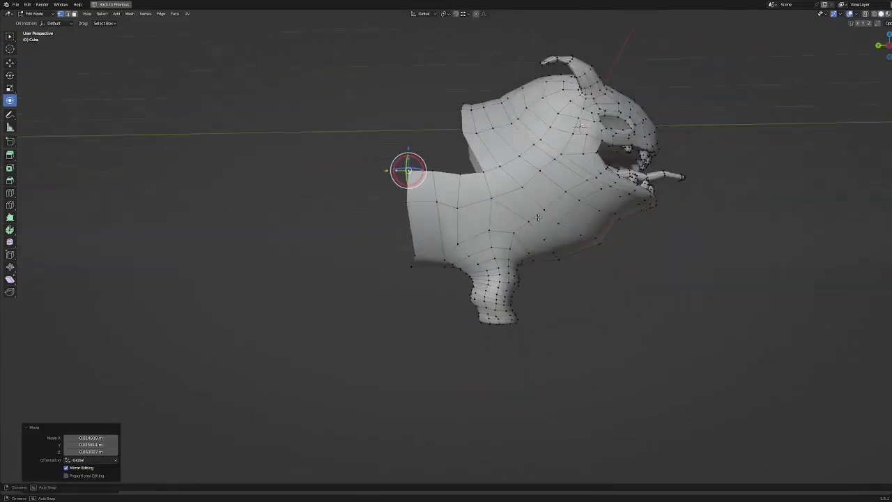
mouse_move(556, 356)
middle_down()
mouse_move(446, 321)
mouse_move(392, 244)
mouse_move(392, 213)
mouse_move(423, 215)
mouse_move(414, 265)
mouse_move(271, 259)
mouse_move(355, 299)
mouse_move(284, 321)
mouse_move(355, 318)
mouse_move(429, 263)
mouse_move(418, 271)
mouse_move(432, 287)
mouse_move(311, 352)
middle_up()
key(g)
key(y)
click(413, 306)
- Select the whole hind-leg piece with L and move it to a new position
key(l)
key(g)
click(284, 320)
- Reselect the hind-leg piece and move it further back along Y
key(alt+a)
key(l)
key(g)
key(y)
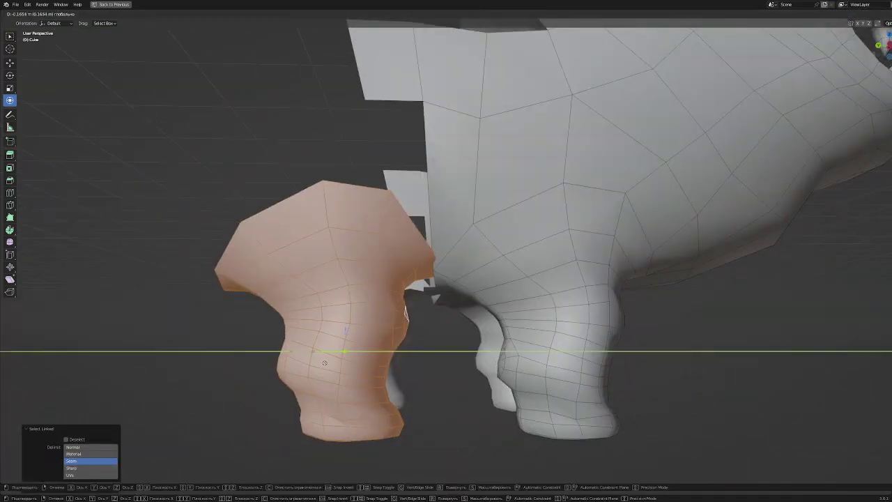
click(310, 352)
scroll(223, 232, up, 3)
mouse_move(223, 233)
middle_down()
mouse_move(391, 264)
mouse_move(414, 225)
mouse_move(398, 304)
mouse_move(432, 305)
mouse_move(452, 266)
mouse_move(448, 343)
mouse_move(488, 273)
middle_up()
- Delete the face between hind leg and body, merge vertices at center, and adjust one vertex
click(432, 305)
key(shift+s)
key(Delete)
click(457, 242)
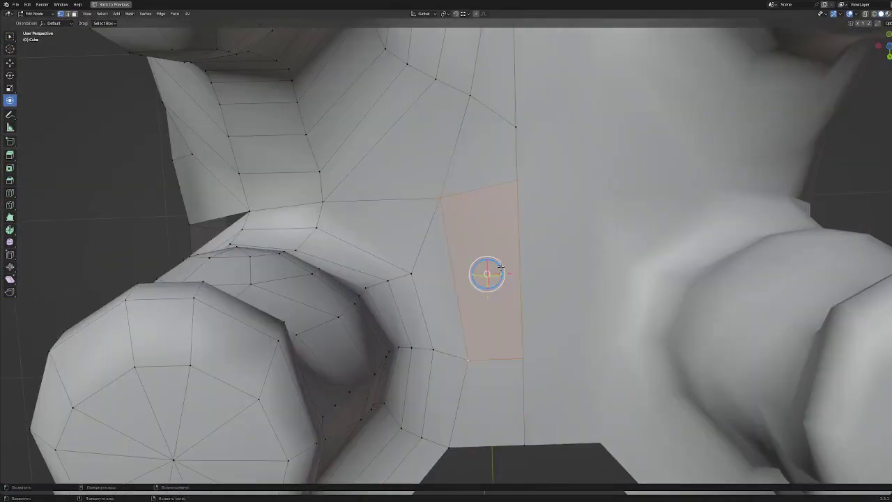
click(439, 216)
key(g)
click(447, 230)
- Switch to face selection and orbit around to inspect the whole creature from the side
mouse_move(446, 231)
middle_down()
mouse_move(471, 204)
mouse_move(523, 205)
middle_up()
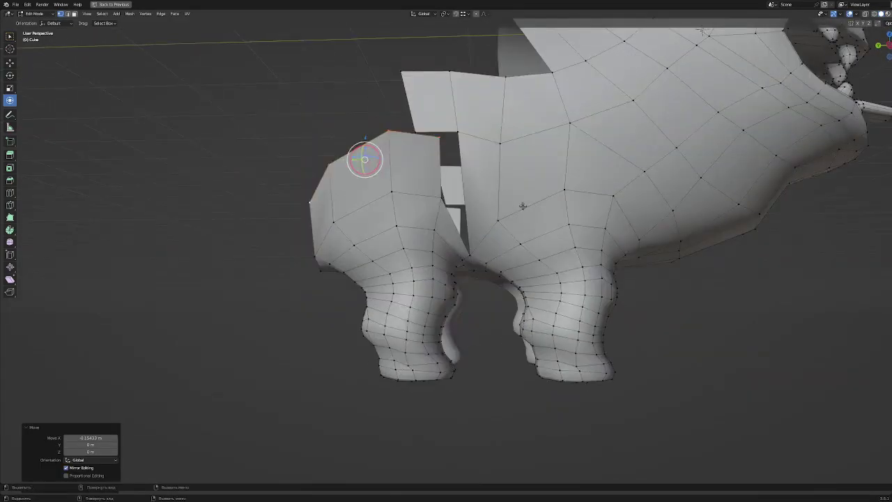
mouse_move(535, 200)
middle_down()
mouse_move(413, 266)
mouse_move(469, 207)
mouse_move(432, 286)
mouse_move(466, 169)
mouse_move(437, 257)
middle_up()
key(3)
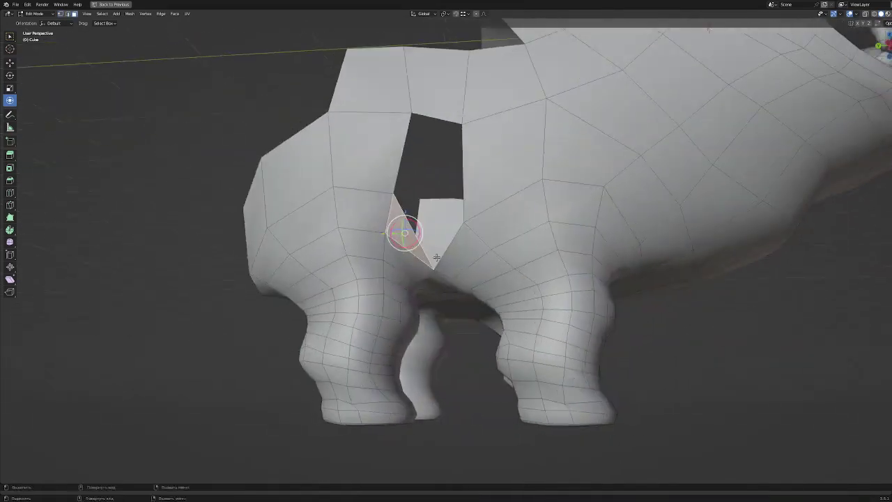
scroll(382, 216, down, 5)
middle_drag(442, 209, 532, 257)
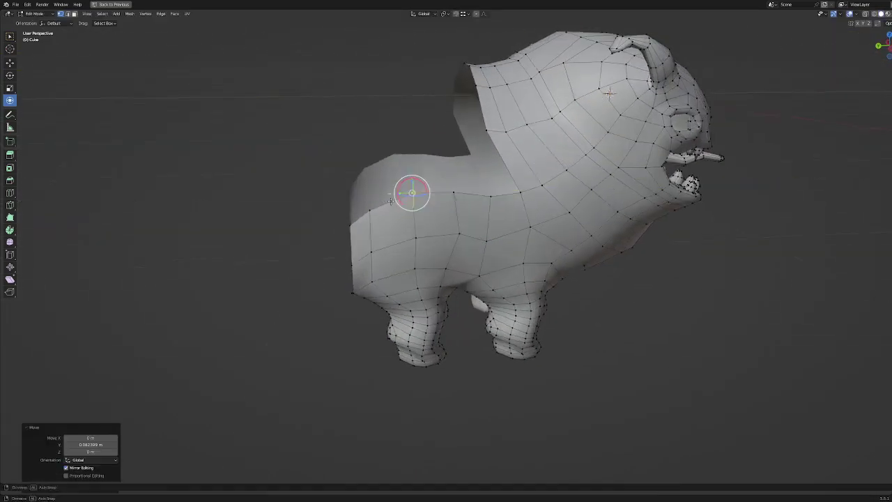
middle_drag(390, 201, 345, 150)
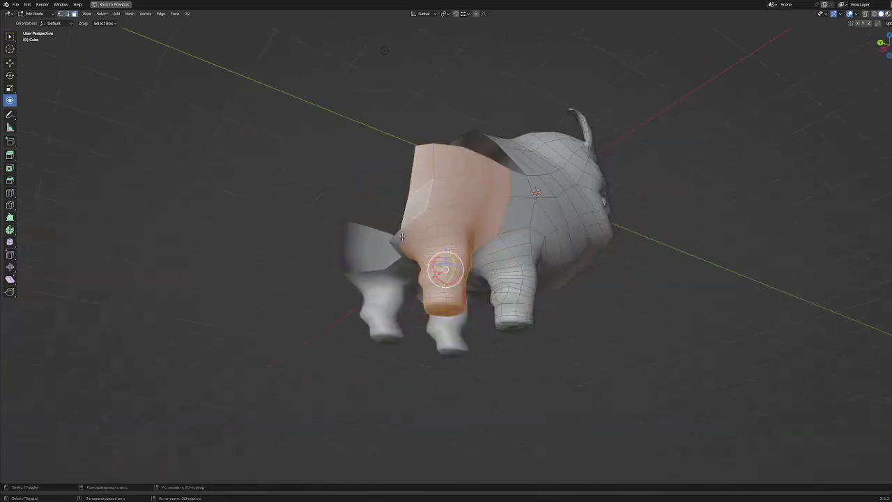
mouse_move(401, 237)
middle_down()
mouse_move(319, 192)
mouse_move(307, 230)
middle_up()
scroll(319, 192, up, 4)
- Toggle X-ray shading to inspect the creature's underside, then return to solid shading
scroll(306, 230, up, 4)
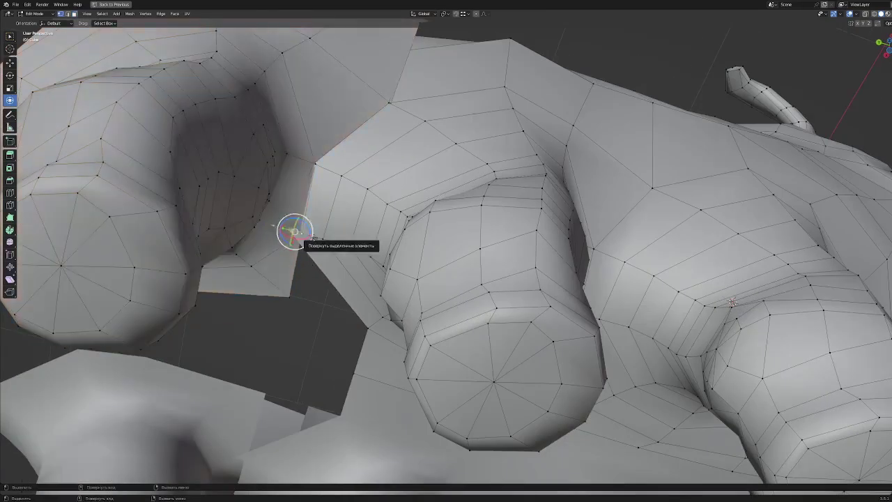
key(z)
key(n)
mouse_move(344, 199)
middle_down()
mouse_move(344, 179)
mouse_move(394, 160)
mouse_move(384, 135)
mouse_move(376, 278)
middle_up()
key(shift+z)
key(alt+a)
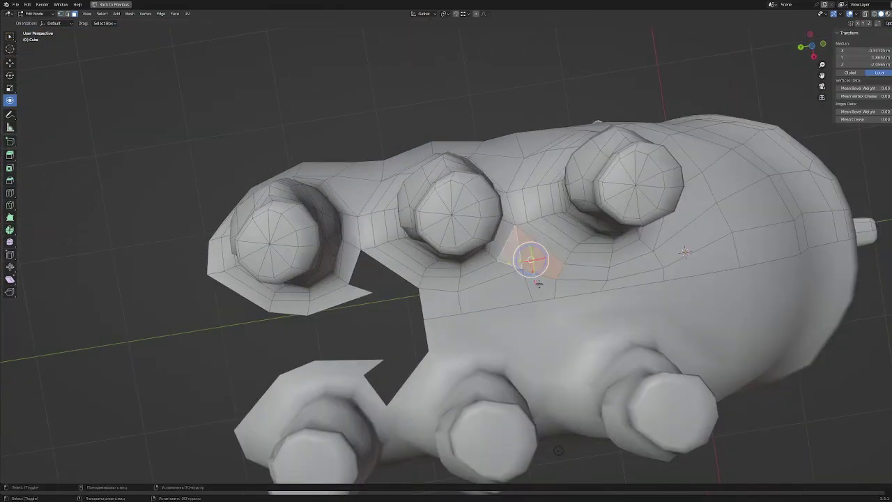
- Slide the selected belly vertices along the X axis toward the hole
click(430, 316)
scroll(586, 288, up, 2)
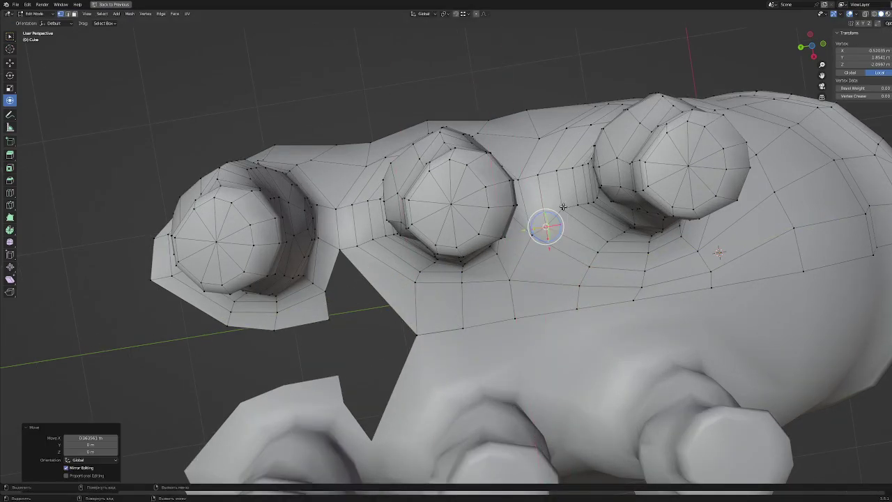
key(g)
scroll(563, 207, down, 2)
key(x)
key(g)
key(x)
click(382, 310)
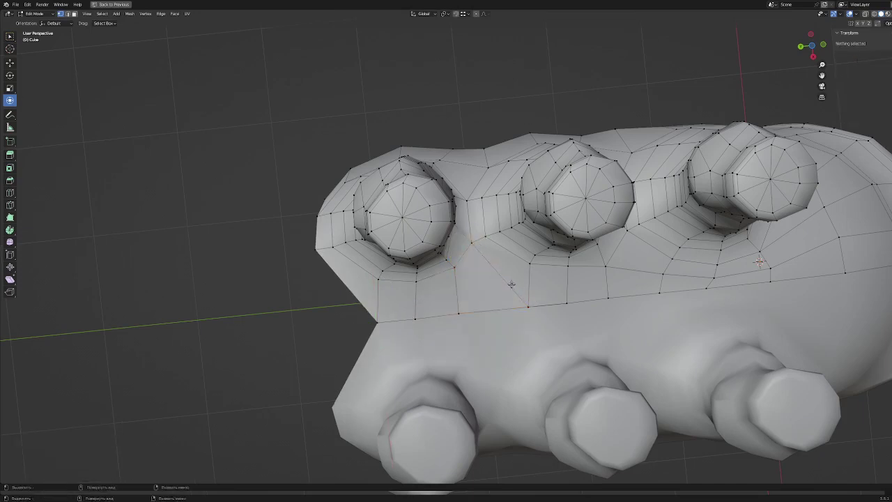
- Try extruding the hole's rim edge to fill it, then undo the extrusion
click(419, 311)
key(e)
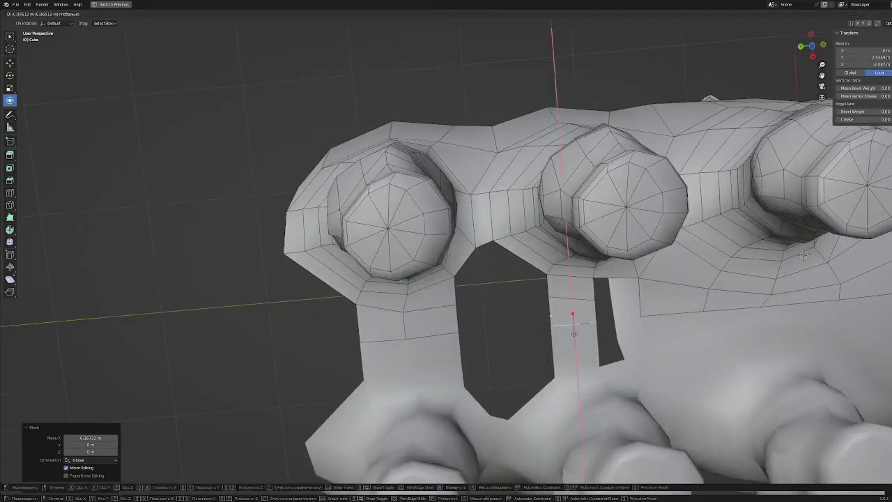
mouse_move(548, 266)
middle_down()
mouse_move(567, 292)
mouse_move(566, 248)
middle_up()
click(567, 284)
key(ctrl+z)
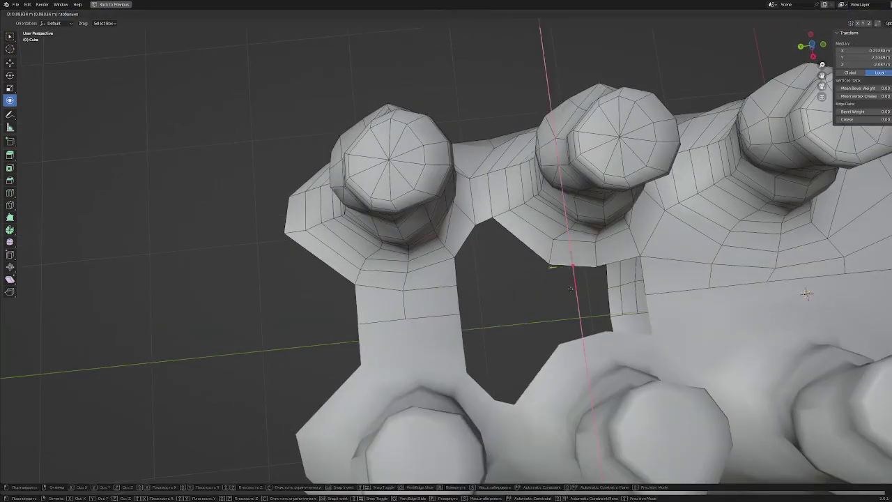
- Merge the vertices around the belly hole to close it
middle_drag(581, 288, 597, 310)
click(597, 310)
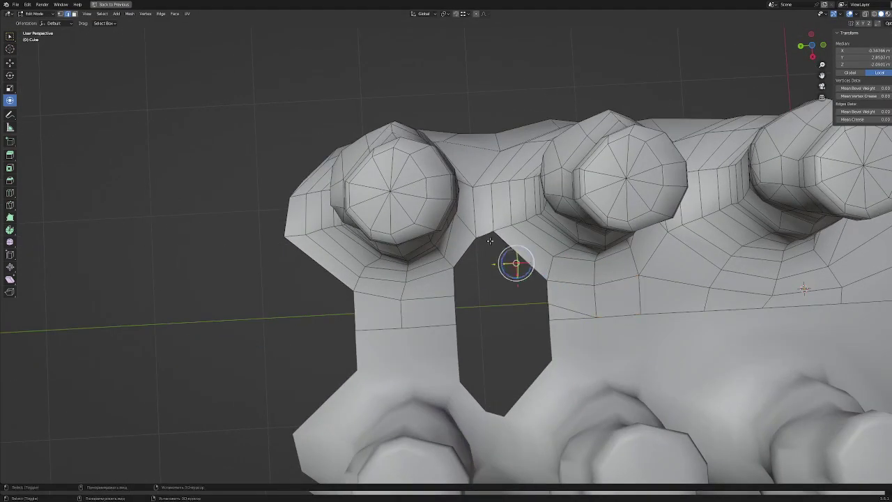
key(m)
click(465, 287)
mouse_move(504, 260)
middle_down()
mouse_move(506, 202)
mouse_move(511, 299)
mouse_move(435, 283)
middle_up()
- Extrude an edge strip across the gap under the body and position it
click(474, 311)
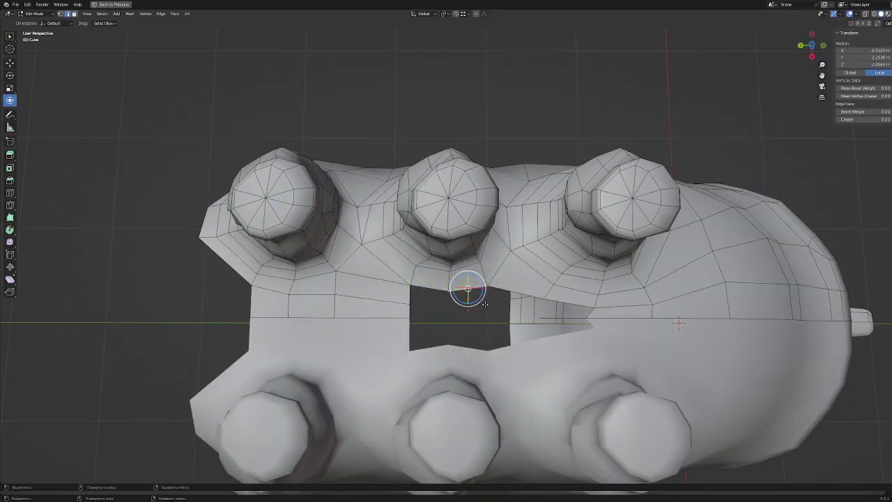
middle_drag(507, 316, 435, 323)
key(e)
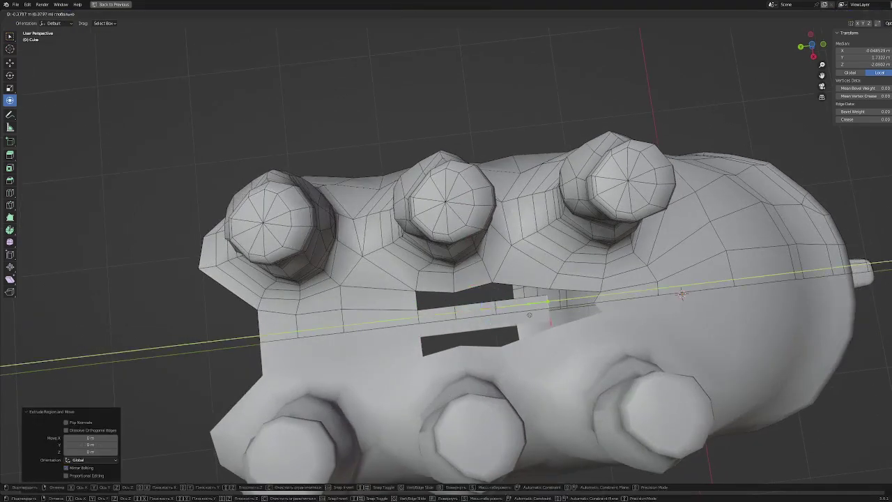
click(469, 295)
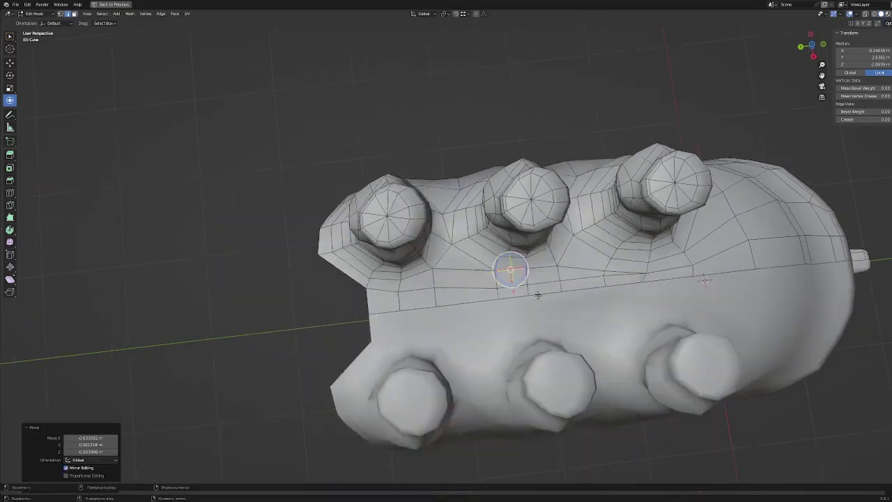
mouse_move(469, 296)
middle_down()
mouse_move(515, 201)
mouse_move(486, 217)
middle_up()
click(511, 202)
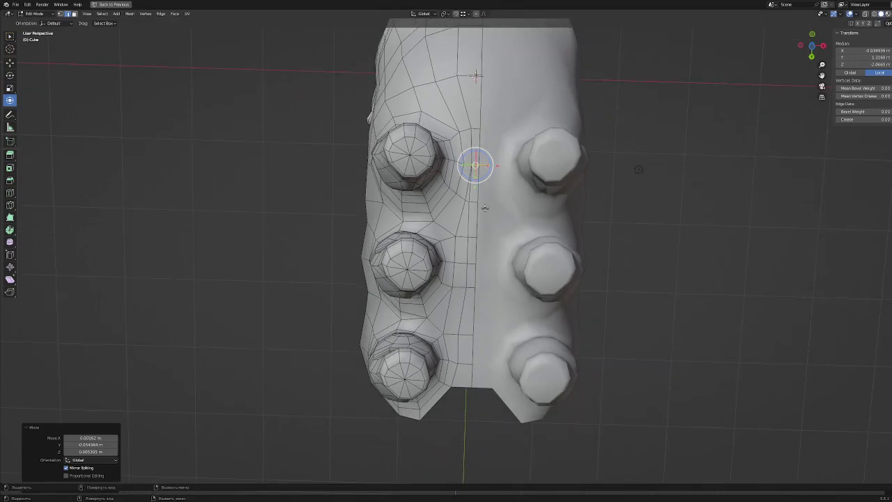
- Move belly seam vertices sideways and along Y to join the hind section
mouse_move(459, 271)
middle_down()
mouse_move(471, 238)
mouse_move(477, 265)
middle_up()
click(471, 238)
click(492, 260)
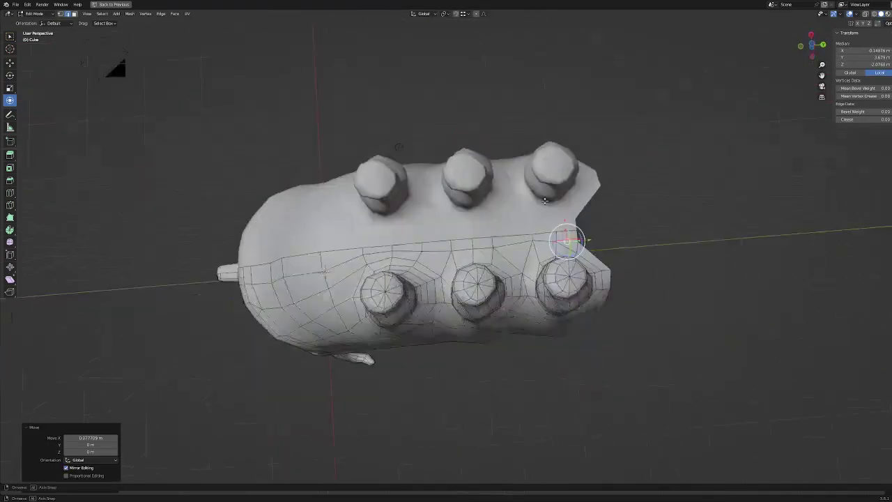
click(453, 365)
scroll(454, 365, up, 2)
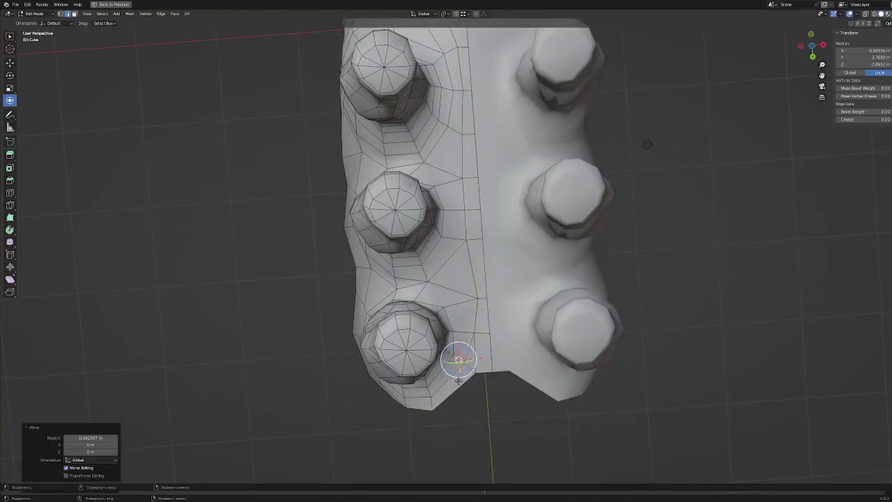
click(459, 380)
scroll(458, 380, down, 2)
middle_drag(478, 342, 462, 351)
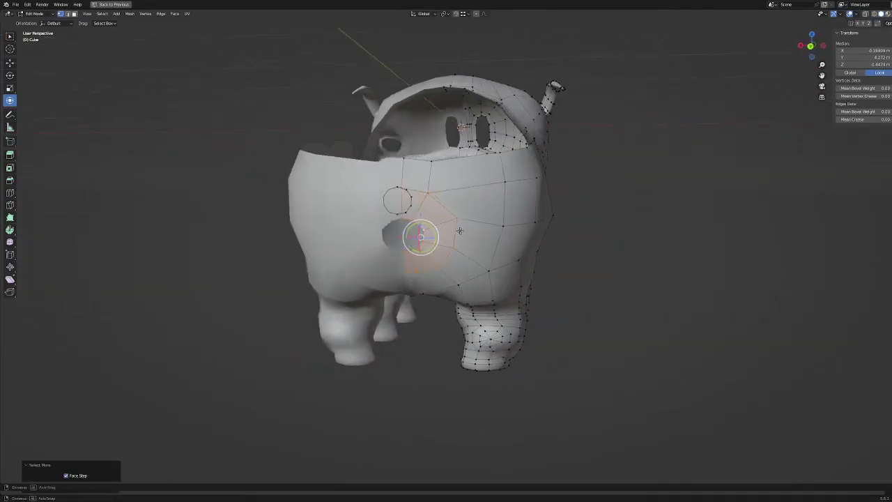
- Grow the selection around the chest and bring up the delete options
click(312, 174)
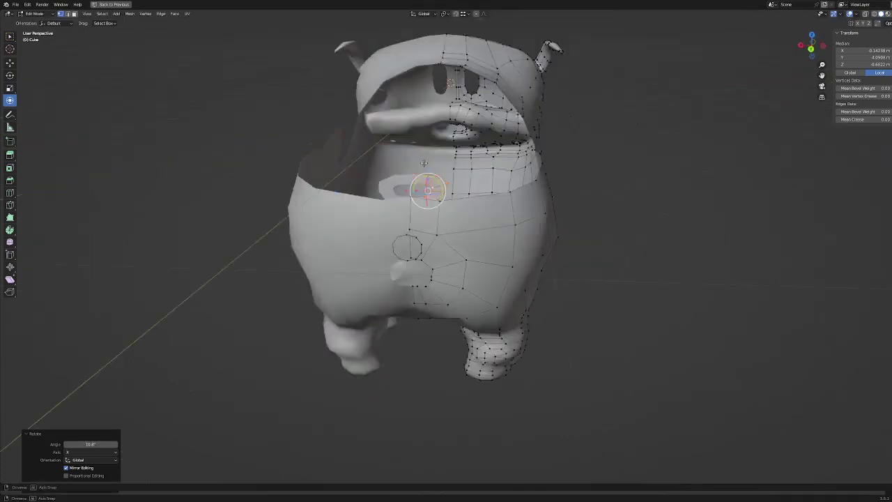
middle_drag(312, 174, 385, 223)
key(ctrl+KP_Add)
key(x)
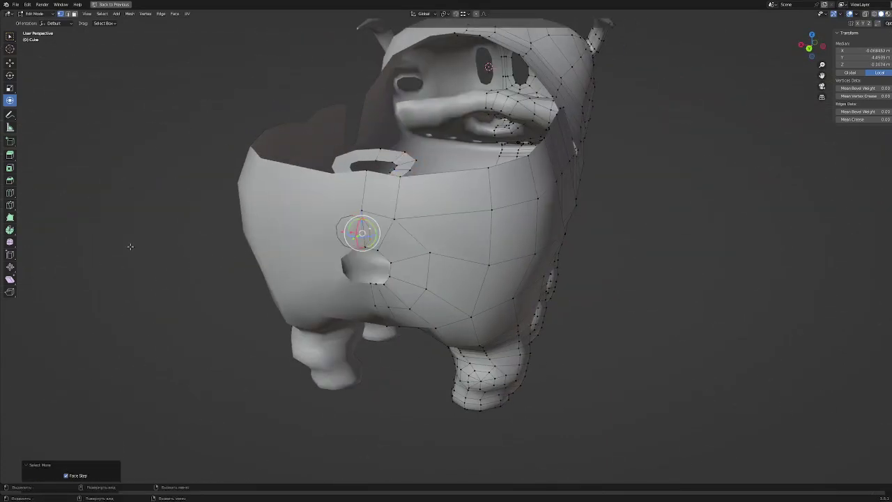
- Start an X-axis move of the selected vertices from the back, then cancel it
middle_drag(131, 246, 423, 239)
key(g)
key(x)
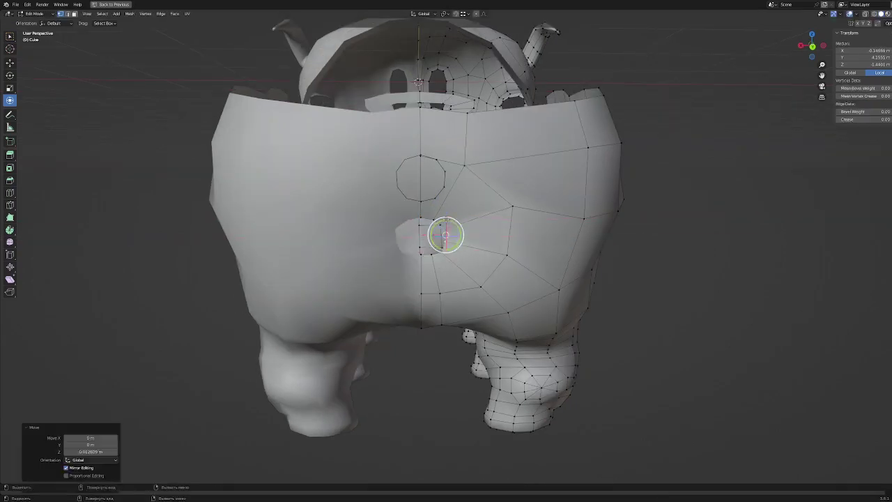
middle_drag(418, 82, 419, 300)
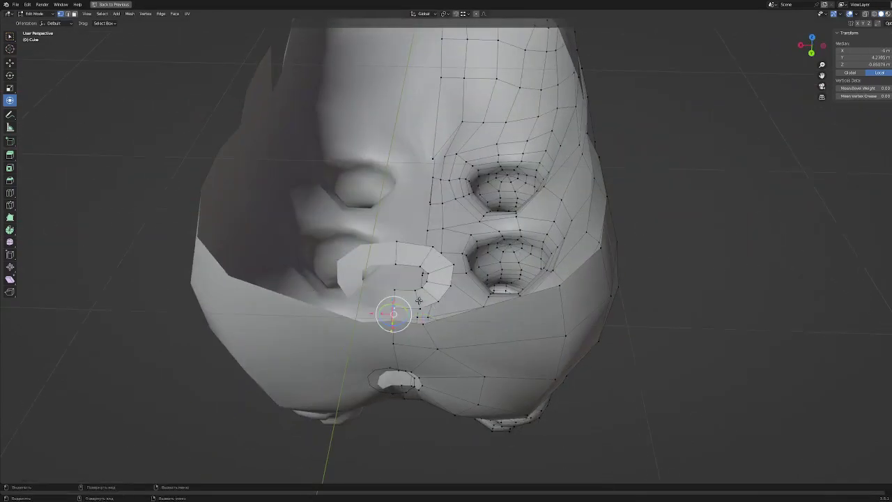
right_click(441, 309)
- Raise an edge loop around the body vertically to reshape the back
mouse_move(441, 308)
middle_down()
mouse_move(494, 207)
mouse_move(403, 193)
mouse_move(397, 220)
mouse_move(453, 199)
mouse_move(488, 132)
mouse_move(516, 153)
mouse_move(488, 140)
mouse_move(486, 123)
mouse_move(460, 154)
mouse_move(568, 208)
mouse_move(578, 251)
mouse_move(729, 339)
mouse_move(488, 209)
mouse_move(464, 160)
mouse_move(512, 277)
mouse_move(610, 239)
middle_up()
alt+click(403, 205)
key(g)
key(z)
click(403, 193)
shift+right_click(396, 220)
click(425, 203)
- Extrude the top faces and rotate a face loop to tilt the body
key(e)
click(501, 125)
alt+click(569, 208)
key(r)
click(578, 256)
click(644, 229)
- Check the whole model in Object Mode, then return to Edit Mode
key(Tab)
scroll(604, 255, down, 5)
scroll(550, 241, up, 5)
key(Tab)
- Rotate and move the front body vertices into a new position
key(r)
click(649, 247)
key(g)
click(610, 239)
click(564, 173)
mouse_move(565, 173)
middle_down()
mouse_move(408, 156)
mouse_move(420, 275)
mouse_move(478, 235)
mouse_move(460, 272)
middle_up()
- Rotate and shift the rump vertices to shape the short tail at the rear
drag(458, 262, 468, 274)
middle_drag(468, 273, 540, 282)
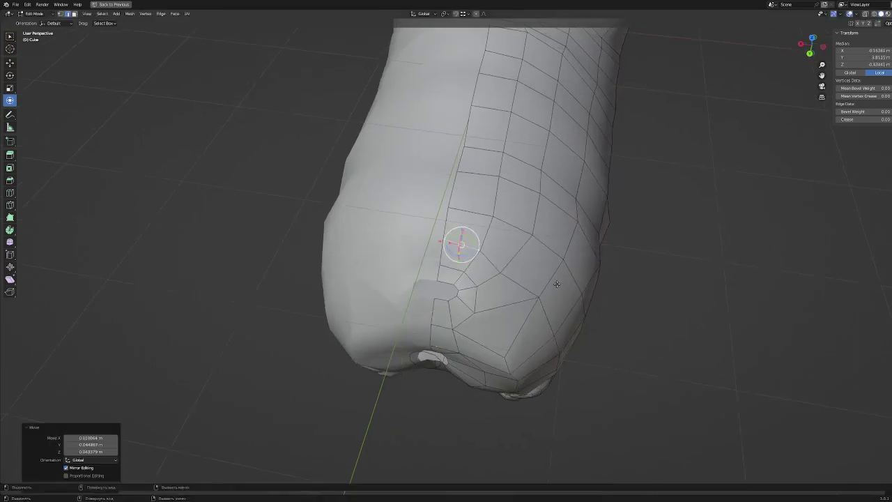
drag(533, 329, 530, 325)
mouse_move(529, 324)
middle_down()
mouse_move(498, 323)
mouse_move(349, 244)
mouse_move(529, 253)
mouse_move(409, 200)
mouse_move(453, 190)
mouse_move(309, 239)
mouse_move(428, 219)
middle_up()
key(r)
click(512, 261)
key(g)
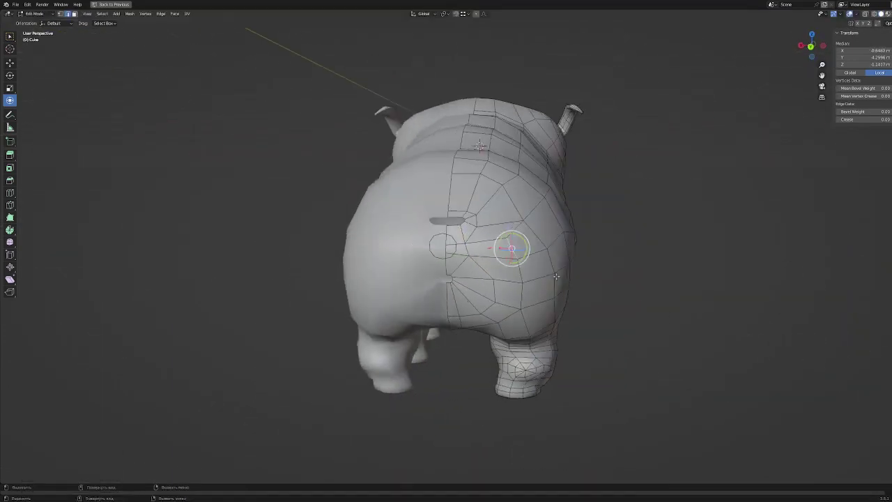
scroll(480, 254, up, 4)
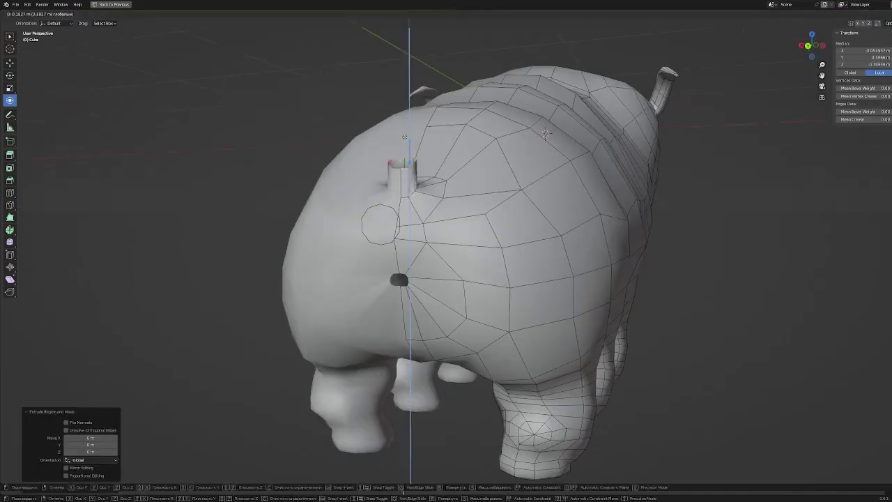
middle_drag(313, 230, 399, 234)
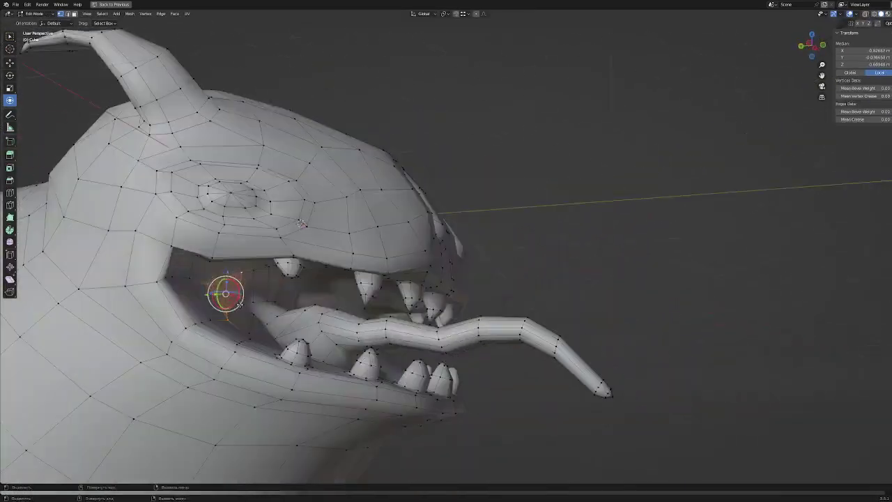
- Push the mouth-interior face back along Y, shrink it, then leave Edit Mode
click(229, 293)
mouse_move(229, 292)
middle_down()
mouse_move(308, 322)
mouse_move(588, 329)
mouse_move(552, 314)
mouse_move(522, 217)
middle_up()
key(g)
key(y)
scroll(589, 328, up, 3)
key(s)
click(588, 329)
scroll(552, 314, up, 3)
key(g)
click(551, 314)
scroll(555, 263, down, 3)
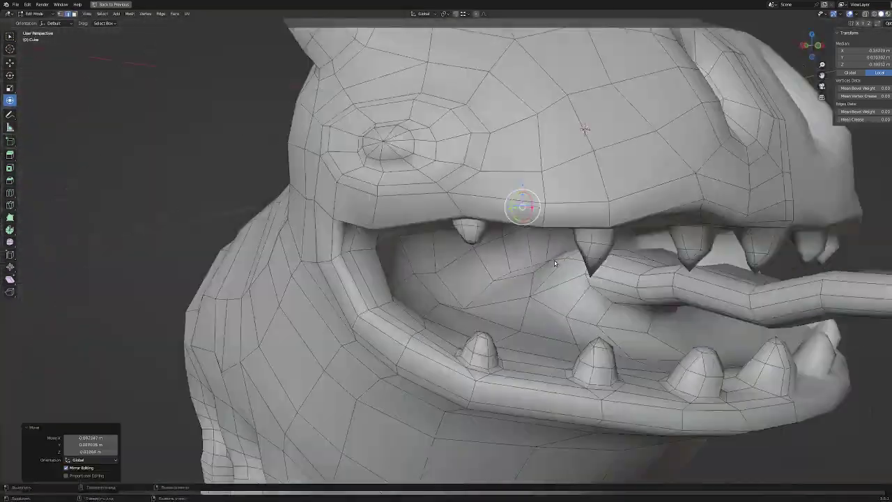
key(Tab)
- Move a vertex inside the rear hole along the Y axis
scroll(617, 265, down, 6)
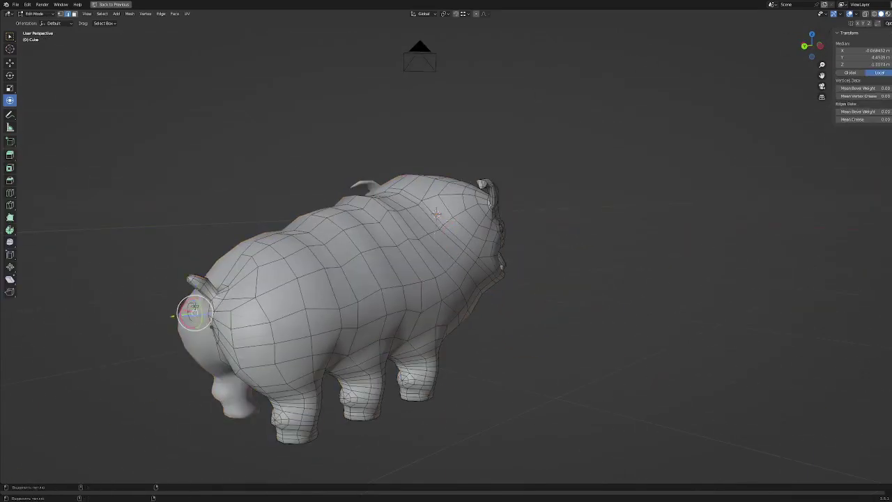
middle_drag(436, 214, 397, 236)
scroll(397, 237, up, 8)
scroll(453, 248, up, 3)
click(457, 252)
key(g)
key(y)
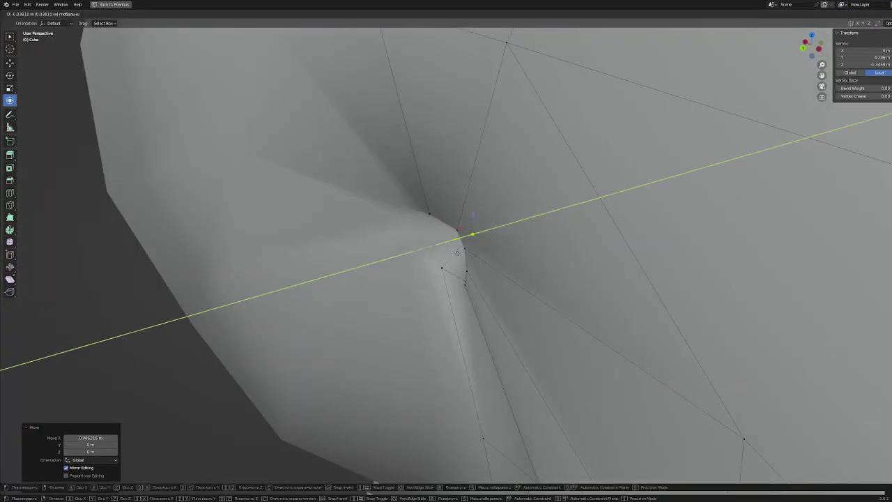
click(457, 252)
scroll(461, 259, down, 8)
scroll(531, 261, up, 8)
scroll(719, 168, down, 8)
- Raise the selected body vertices vertically along Z from a side view
mouse_move(466, 243)
middle_down()
mouse_move(719, 167)
mouse_move(523, 219)
middle_up()
key(g)
key(z)
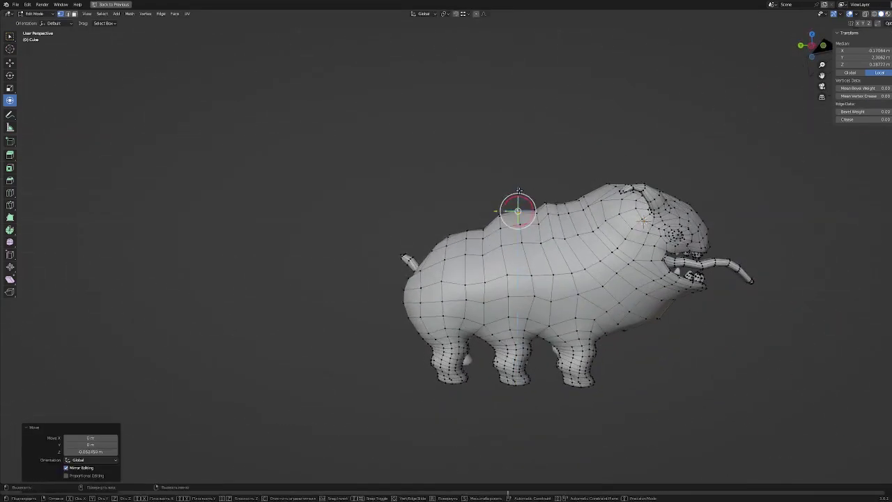
click(519, 196)
scroll(519, 196, down, 5)
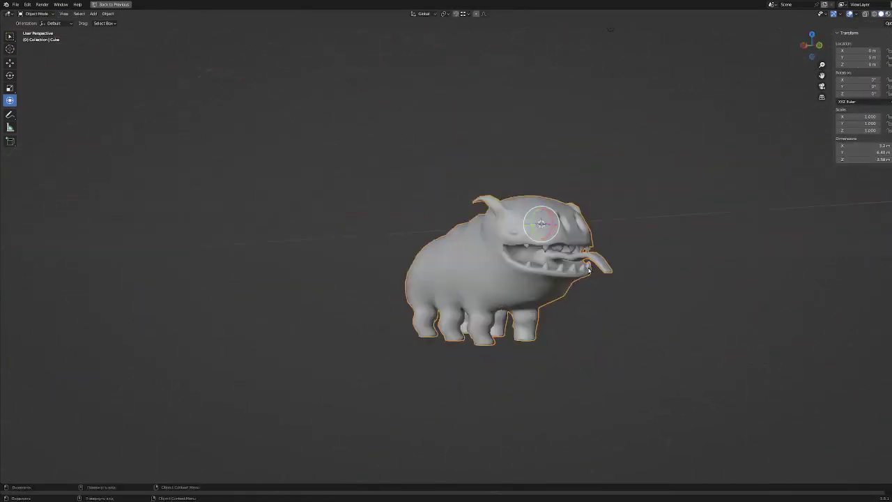
mouse_move(518, 196)
middle_down()
mouse_move(564, 275)
mouse_move(433, 308)
mouse_move(454, 249)
mouse_move(563, 249)
mouse_move(588, 281)
mouse_move(529, 264)
mouse_move(571, 230)
mouse_move(586, 260)
mouse_move(582, 275)
mouse_move(589, 251)
mouse_move(595, 285)
mouse_move(579, 321)
mouse_move(499, 256)
mouse_move(529, 209)
mouse_move(561, 252)
mouse_move(530, 230)
mouse_move(550, 265)
middle_up()
scroll(563, 275, up, 5)
scroll(460, 249, up, 3)
- Nudge the selected back vertices and a head vertex into a smoother shape
key(g)
click(587, 280)
scroll(503, 255, down, 4)
key(g)
scroll(581, 276, down, 3)
scroll(598, 287, up, 4)
key(g)
click(553, 346)
scroll(556, 340, up, 2)
scroll(499, 256, up, 2)
scroll(516, 237, down, 3)
- Move the whole ear and pull a back vertex up with soft falloff, cancelling an ear-base rotation
key(l)
key(g)
scroll(529, 230, down, 4)
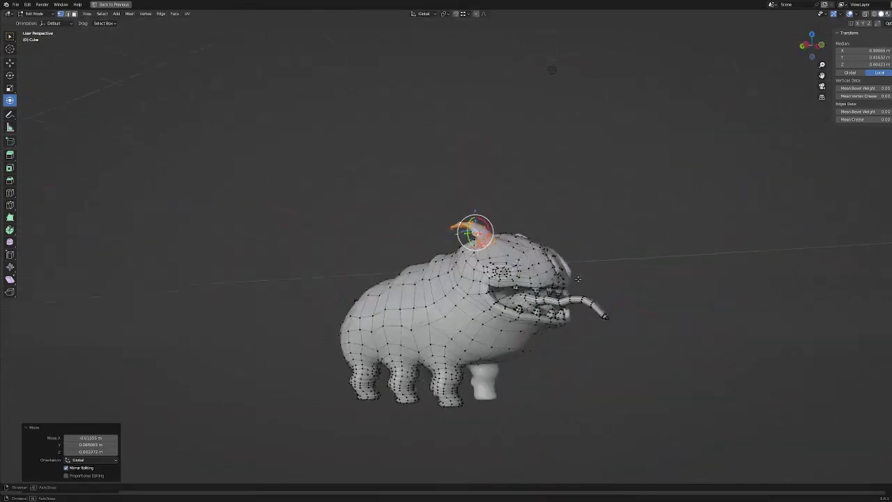
scroll(550, 265, up, 4)
click(546, 283)
drag(583, 265, 556, 185)
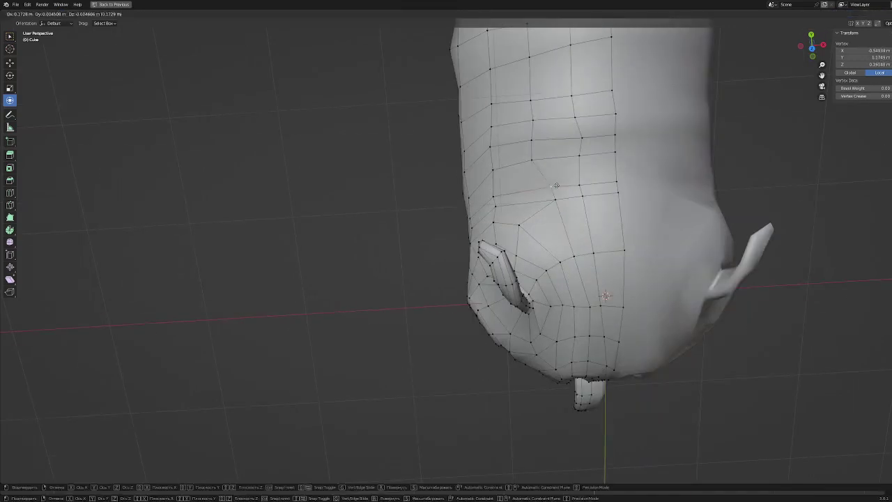
click(576, 156)
middle_drag(577, 156, 529, 279)
click(519, 244)
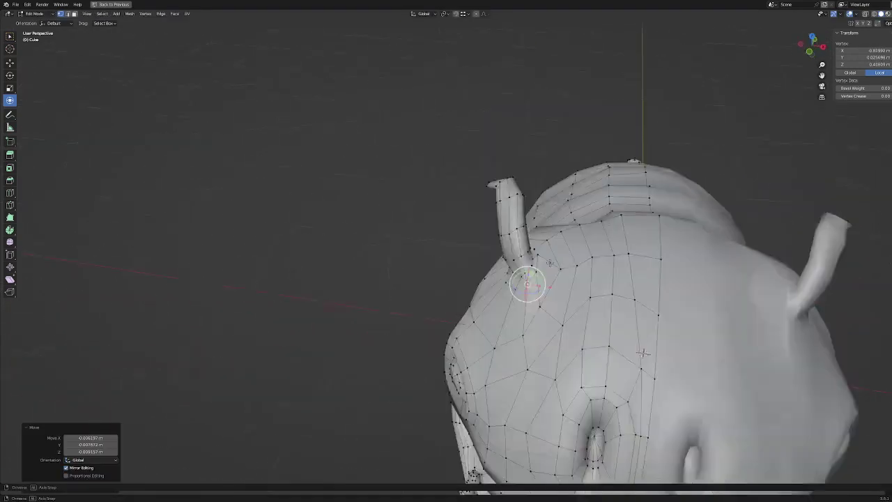
key(r)
right_click(578, 265)
- Place the 3D cursor on the creature's body while in Edit Mode
middle_drag(579, 265, 521, 256)
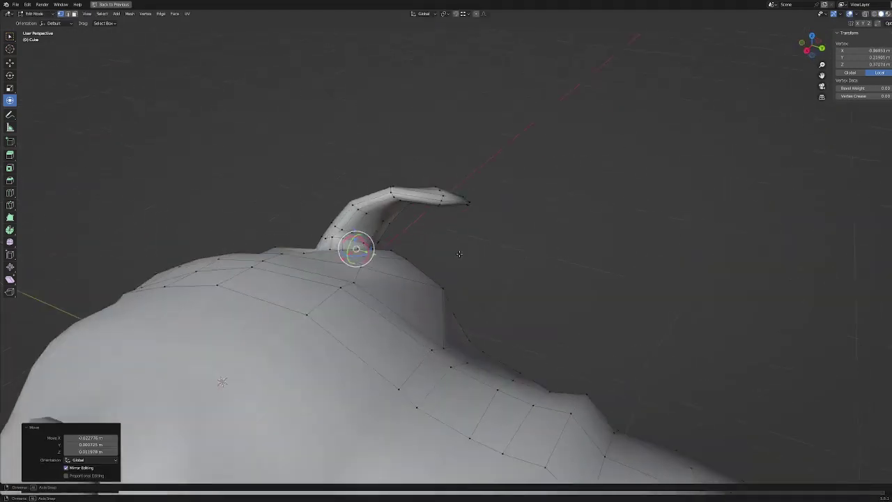
scroll(522, 255, down, 4)
key(Tab)
scroll(522, 256, down, 2)
key(Tab)
scroll(553, 296, up, 5)
shift+right_click(488, 293)
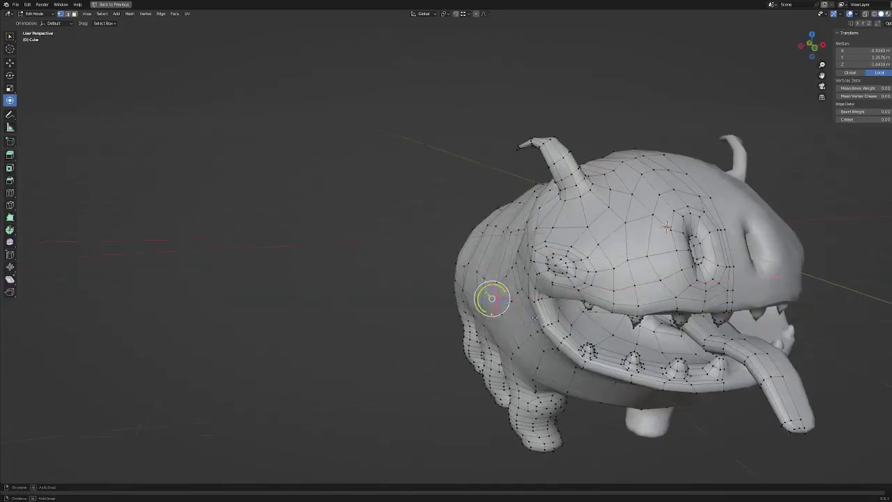
middle_drag(536, 288, 488, 313)
scroll(487, 314, down, 3)
- Nudge the head vertices, move one 0.078 m along Y, and exit Edit Mode
key(g)
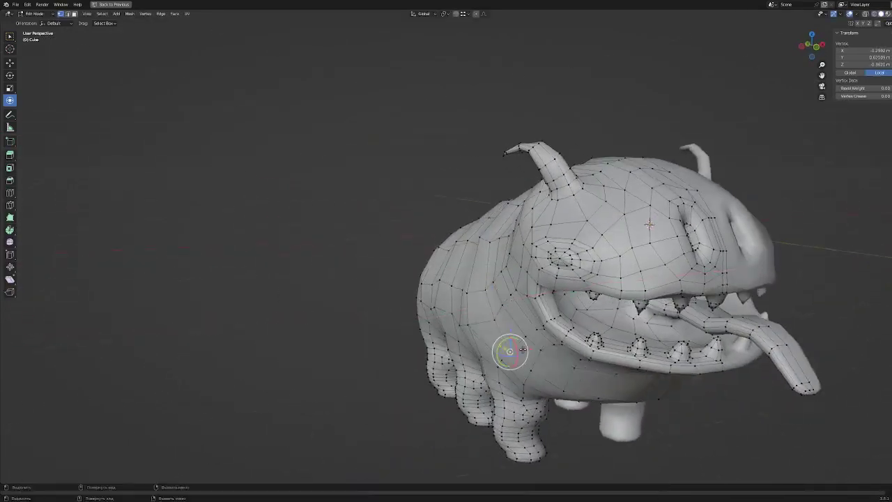
click(496, 336)
scroll(496, 336, up, 5)
scroll(496, 337, down, 3)
key(g)
key(y)
click(530, 293)
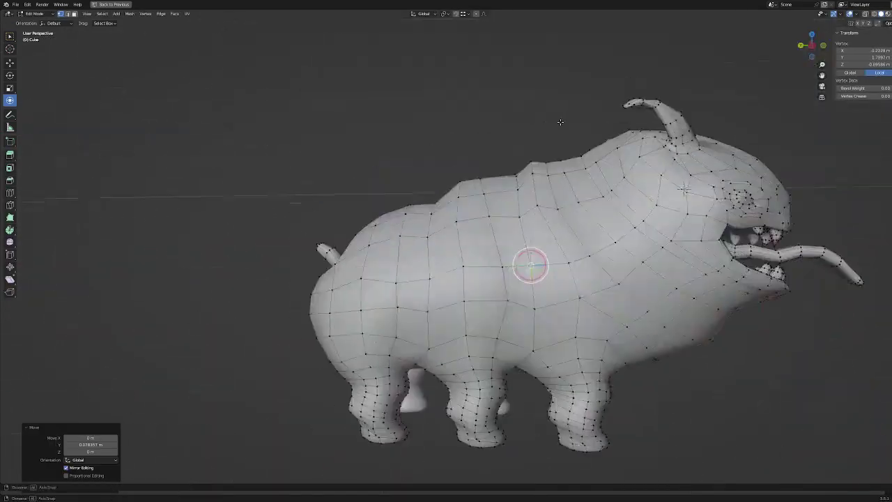
mouse_move(530, 293)
middle_down()
mouse_move(596, 312)
mouse_move(474, 275)
mouse_move(523, 316)
middle_up()
key(Tab)
scroll(437, 268, down, 2)
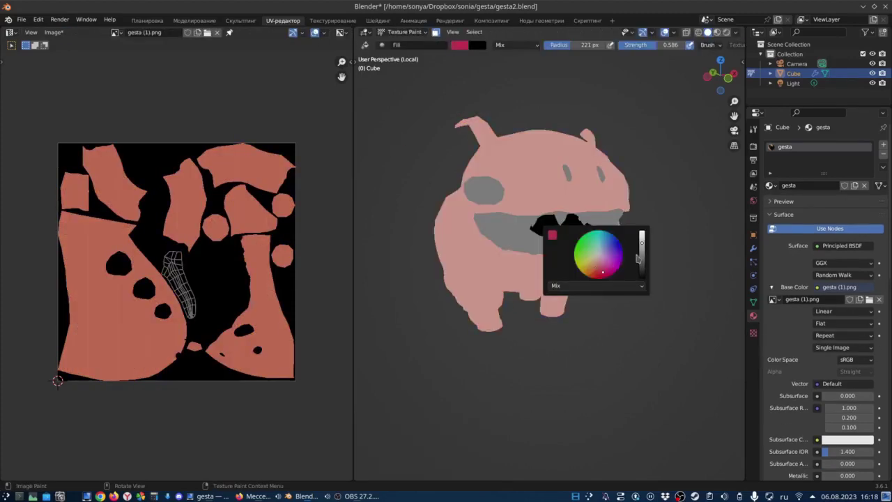
- In the Texturing workspace, toggle Edit Mode to pick the mouth faces, then resume painting
click(341, 21)
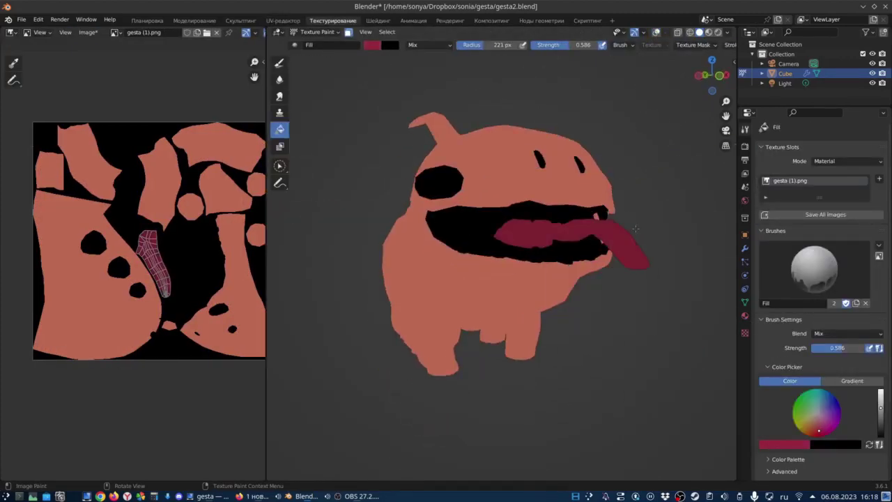
key(Tab)
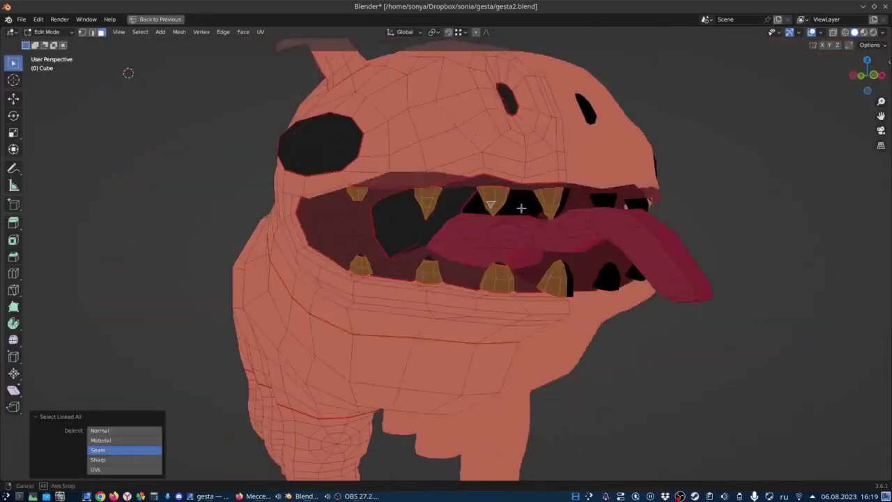
middle_drag(521, 208, 534, 339)
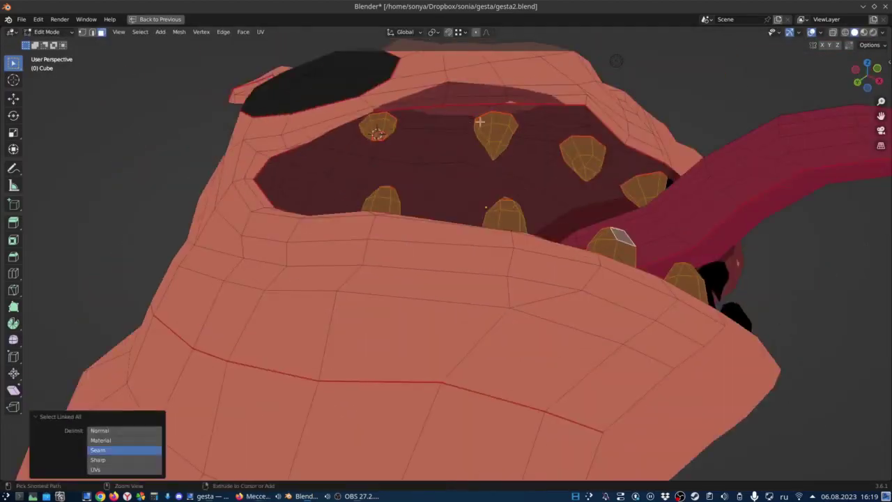
key(Tab)
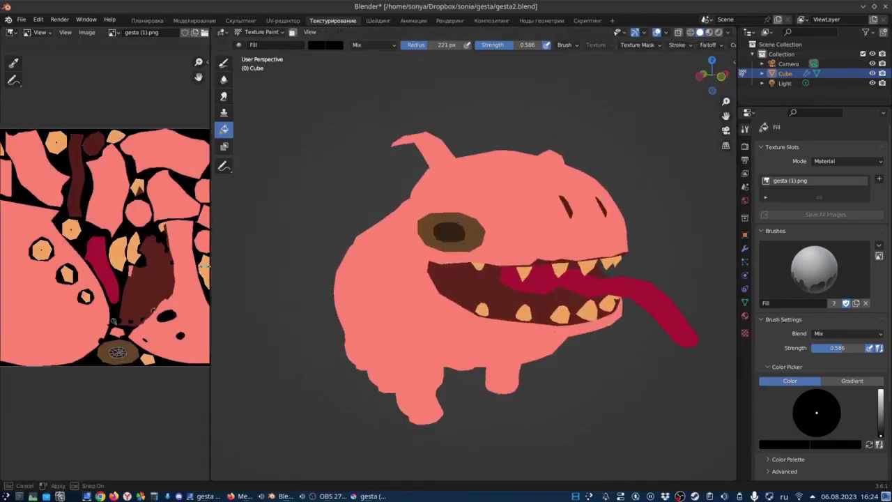
- Inspect the painted tooth edges and swap to the dark red paint colour
scroll(587, 172, down, 6)
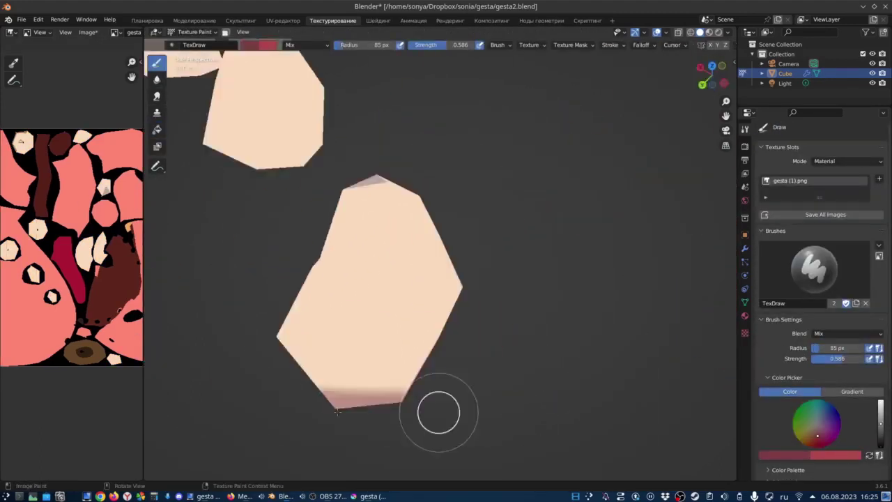
middle_drag(501, 408, 514, 335)
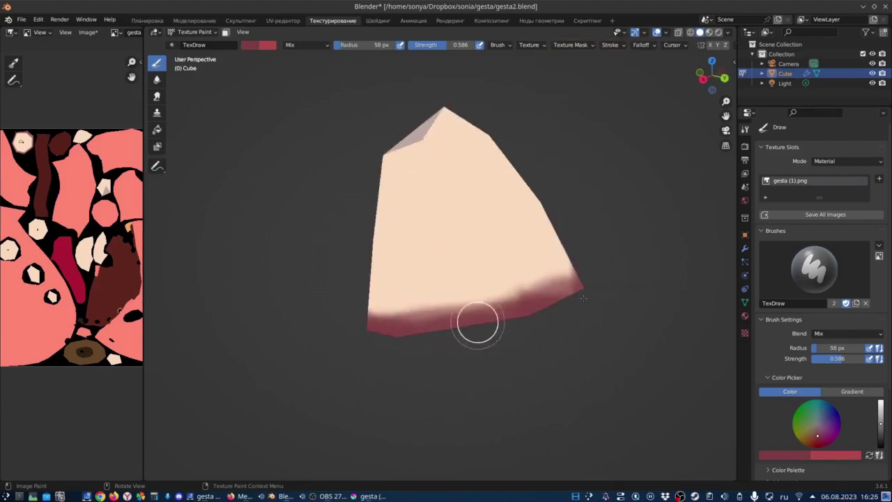
mouse_move(478, 322)
middle_down()
mouse_move(480, 395)
mouse_move(579, 281)
mouse_move(219, 283)
mouse_move(438, 360)
mouse_move(367, 319)
mouse_move(488, 279)
mouse_move(424, 312)
mouse_move(292, 298)
middle_up()
scroll(488, 278, up, 3)
scroll(424, 313, down, 3)
key(s)
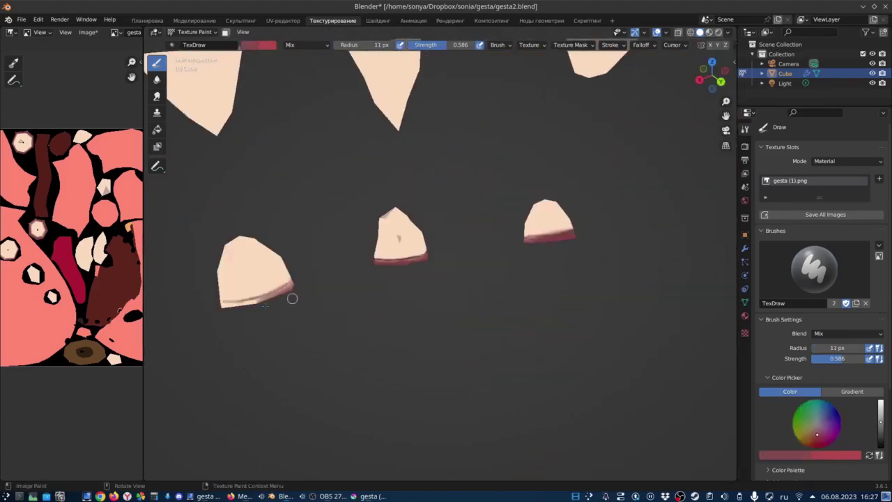
- Switch back to the TexDraw brush and collapse the image panel to widen the teeth view
ctrl+middle_drag(384, 182, 393, 225)
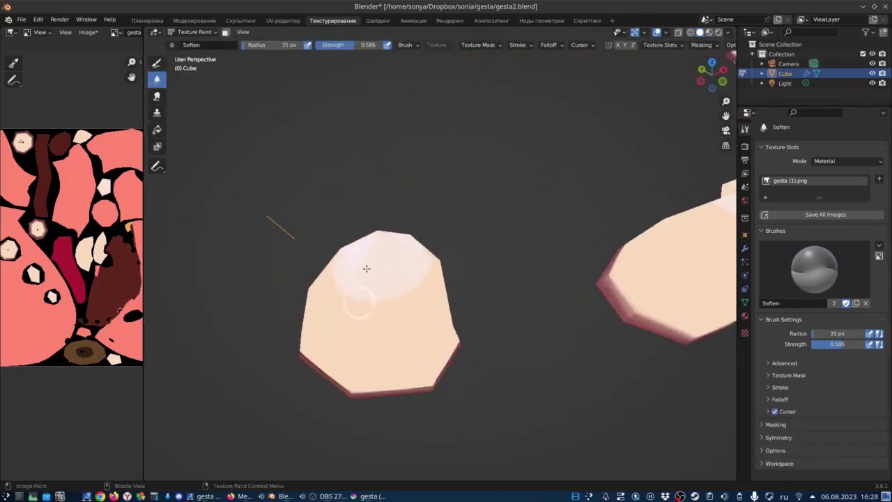
middle_drag(424, 304, 348, 209)
click(156, 62)
right_click(333, 188)
drag(144, 279, 14, 278)
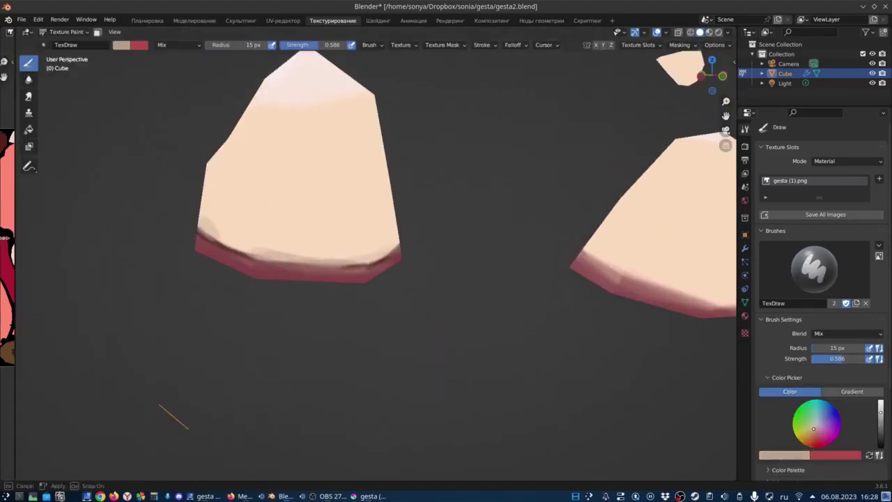
middle_drag(650, 280, 711, 305)
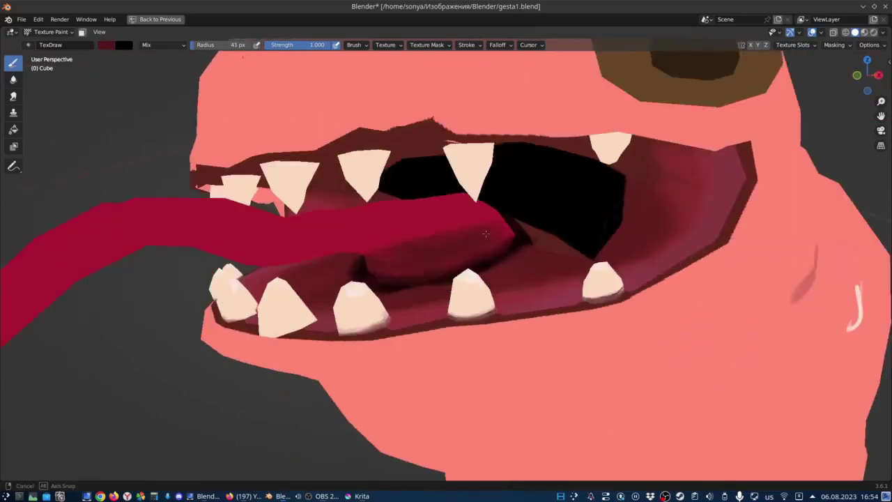
- From a top view, paint a dark groove down the middle of the tongue
mouse_move(485, 233)
middle_down()
mouse_move(388, 229)
mouse_move(548, 253)
mouse_move(492, 246)
mouse_move(513, 234)
mouse_move(326, 305)
middle_up()
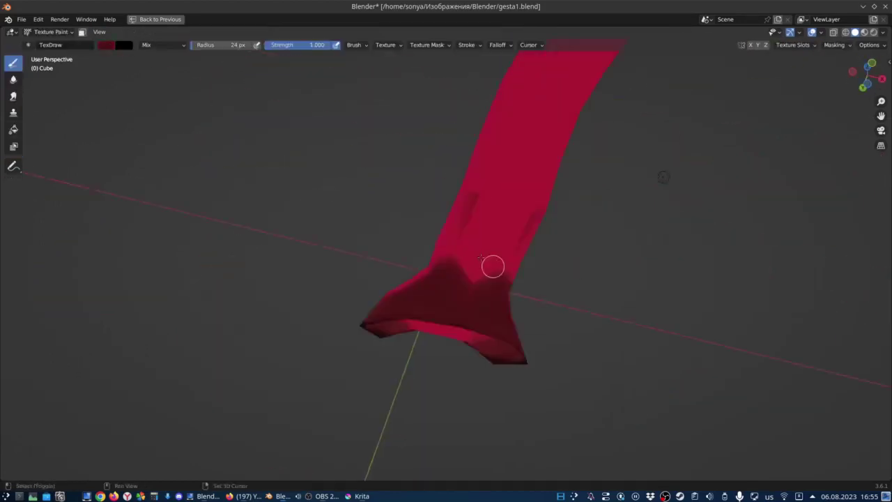
mouse_move(374, 328)
middle_down()
mouse_move(597, 309)
mouse_move(494, 314)
mouse_move(453, 303)
mouse_move(441, 257)
mouse_move(623, 291)
mouse_move(465, 209)
middle_up()
key(shift+space)
key(KP_7)
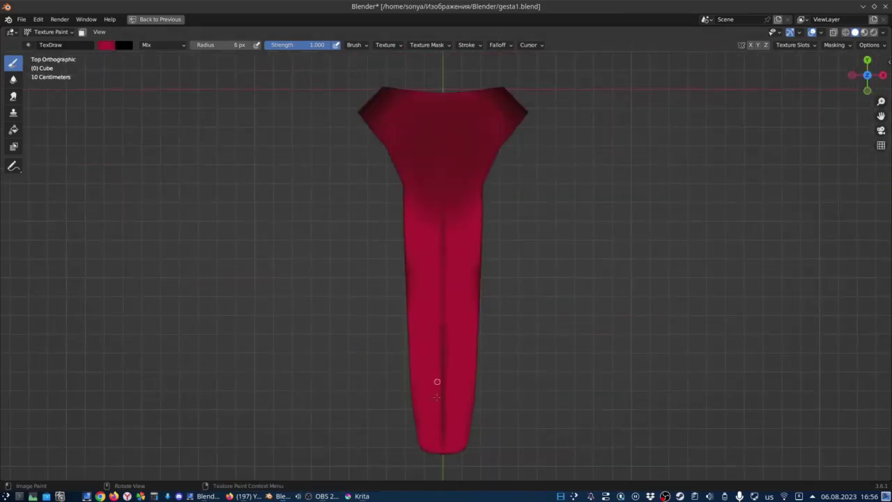
middle_drag(476, 176, 349, 265)
- Sample a tongue colour for the brush and enlarge the brush radius
right_click(349, 265)
mouse_move(366, 339)
middle_down()
mouse_move(490, 209)
mouse_move(432, 244)
middle_up()
key(s)
click(491, 209)
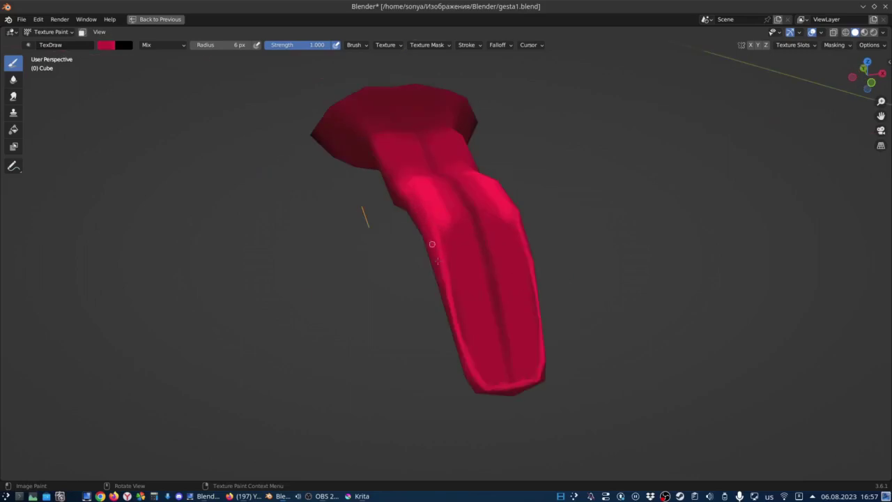
mouse_move(494, 384)
middle_down()
mouse_move(478, 189)
mouse_move(468, 223)
middle_up()
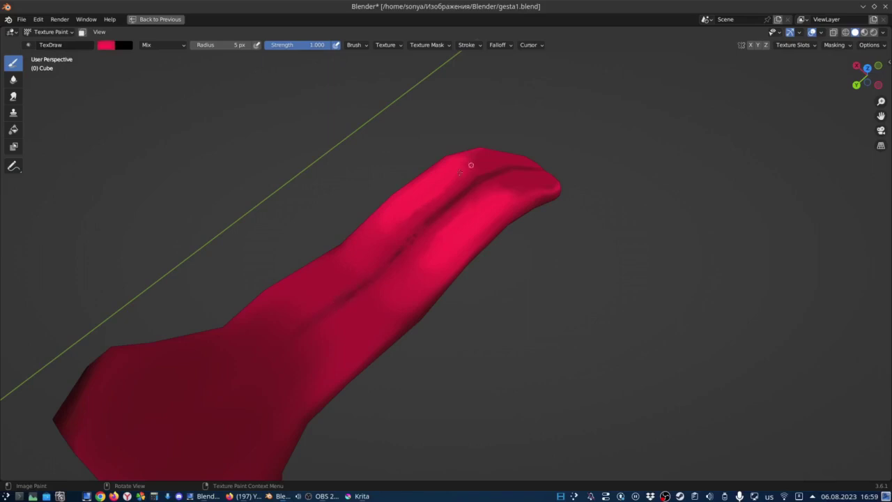
mouse_move(471, 165)
middle_down()
mouse_move(483, 295)
mouse_move(459, 295)
mouse_move(278, 364)
mouse_move(456, 246)
mouse_move(462, 220)
middle_up()
- With the TexDraw brush and a sampled colour, shade the tongue's base darker
key(shift+space)
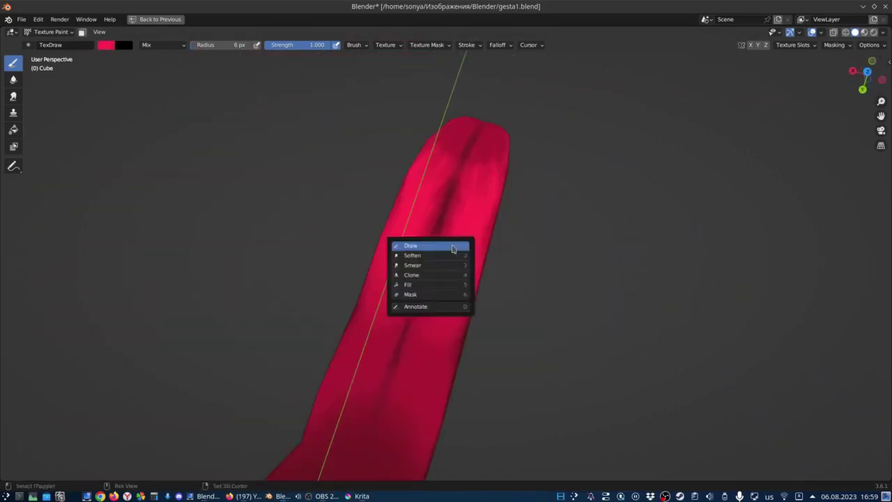
click(411, 261)
mouse_move(398, 350)
middle_down()
mouse_move(405, 230)
mouse_move(465, 398)
mouse_move(496, 284)
middle_up()
right_click(450, 230)
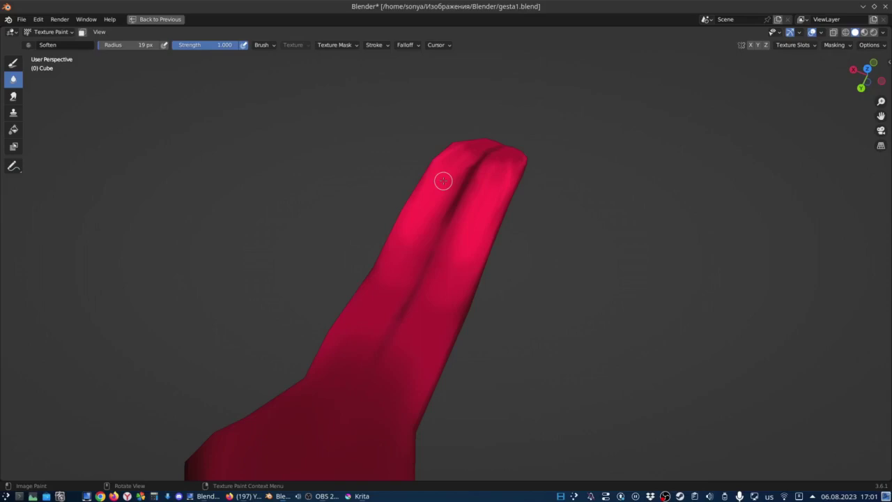
middle_drag(443, 180, 523, 210)
key(s)
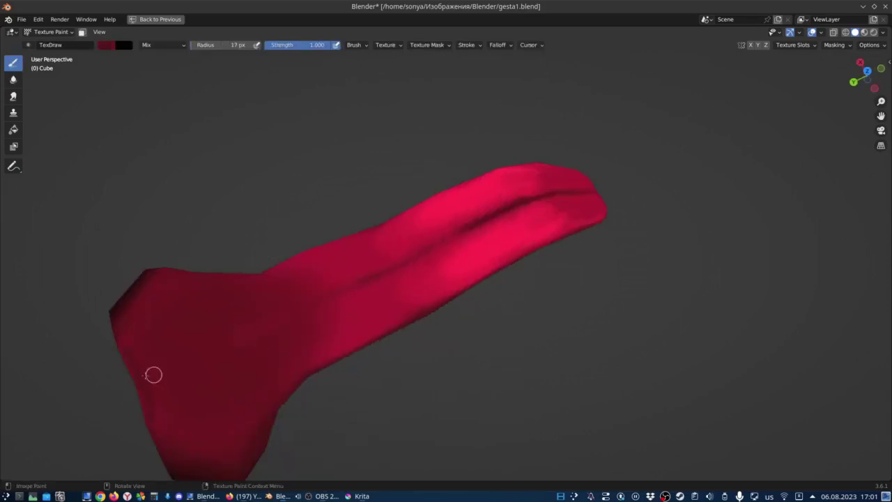
middle_drag(153, 375, 126, 400)
- Show the whole monster, sample a crimson from the mouth and enable face selection masking
key(KP_Divide)
scroll(352, 281, up, 3)
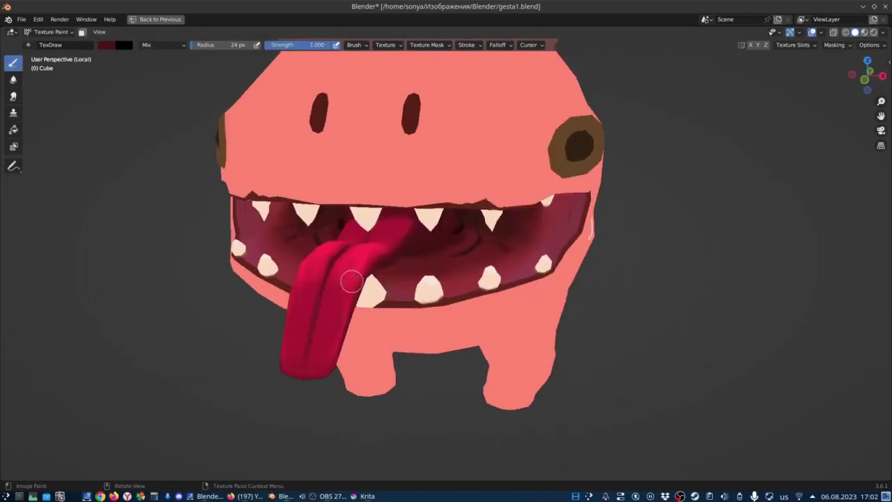
key(s)
mouse_move(352, 281)
middle_down()
mouse_move(477, 249)
mouse_move(441, 199)
mouse_move(449, 187)
middle_up()
key(m)
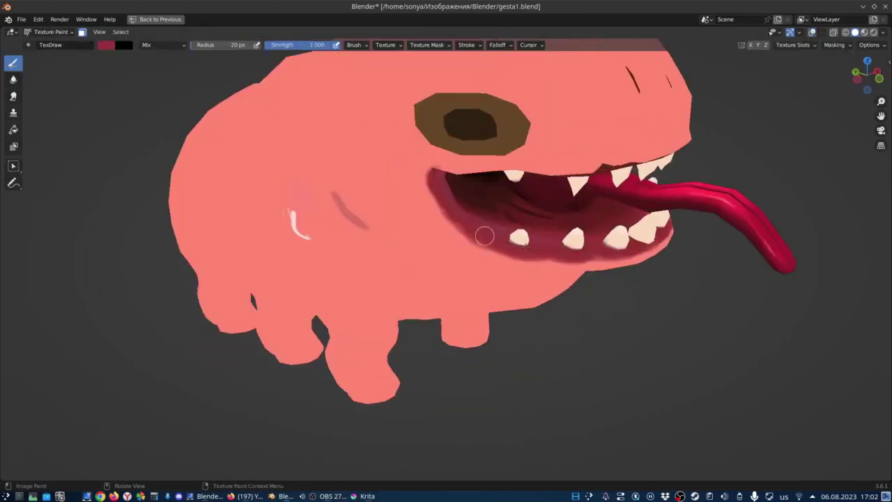
middle_drag(484, 236, 387, 154)
middle_drag(298, 293, 516, 247)
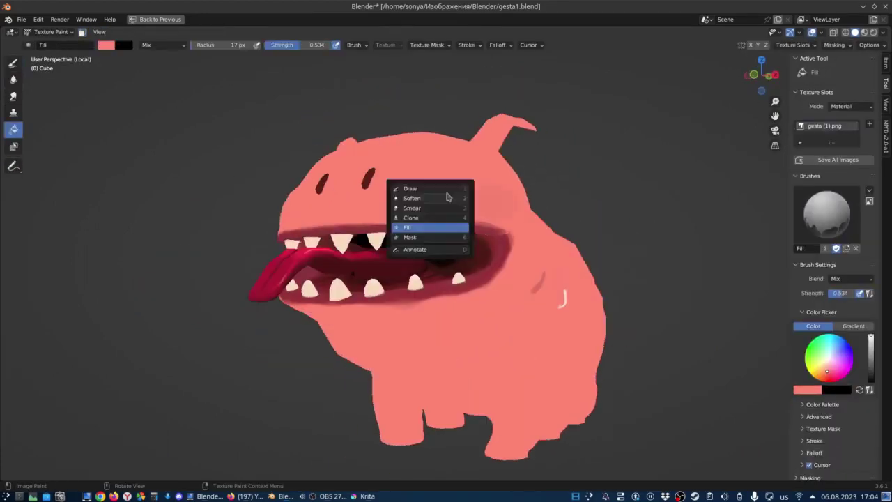
- Switch to the TexDraw brush and frame the monster from the front
click(411, 188)
middle_drag(411, 209, 356, 201)
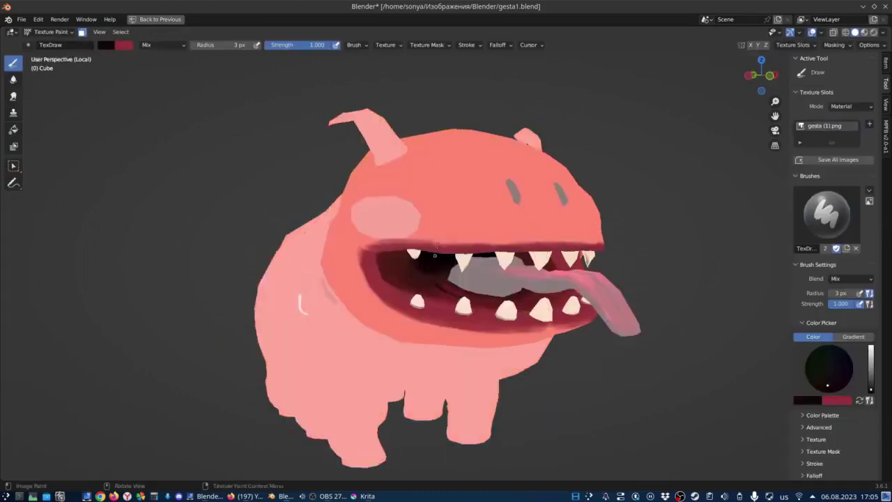
middle_drag(418, 306, 375, 203)
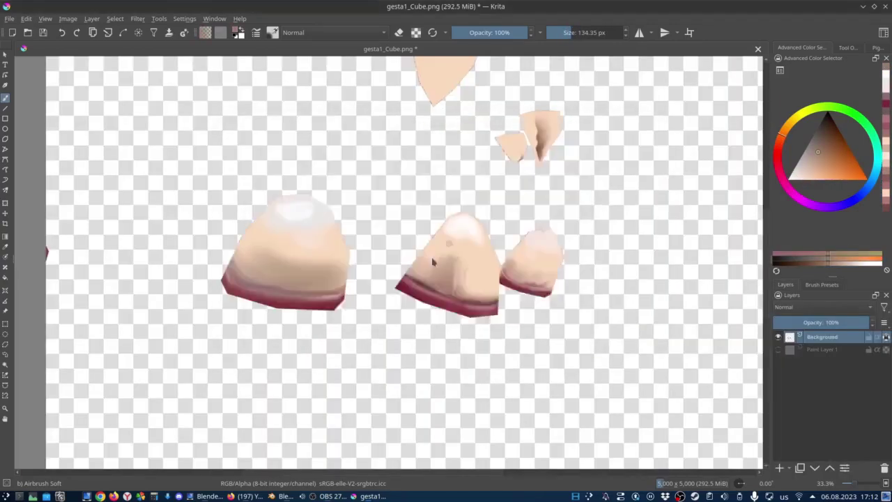
- Back in Blender, select the teeth, isolate them in local view, and enter Texture Paint
key(alt+Tab)
mouse_move(597, 397)
middle_down()
mouse_move(467, 337)
mouse_move(488, 299)
mouse_move(342, 278)
middle_up()
key(ctrl+Tab)
key(KP_Divide)
scroll(472, 279, up, 5)
click(471, 279)
key(KP_Divide)
key(ctrl+Tab)
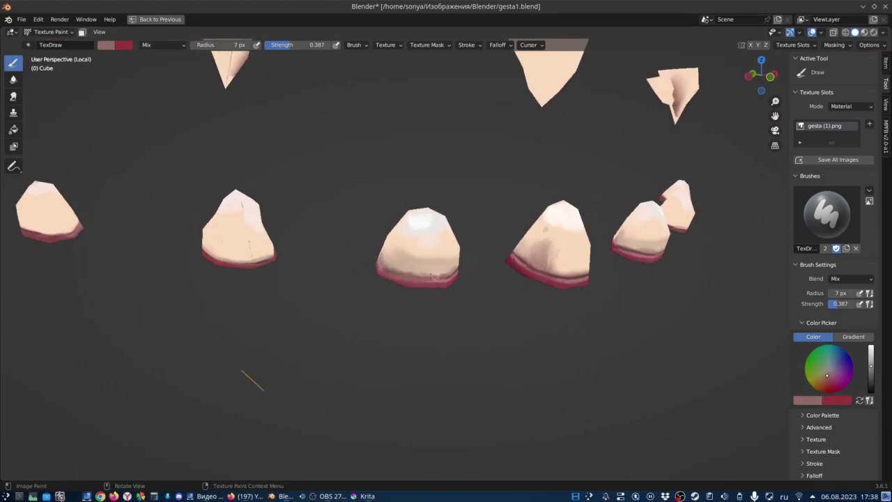
- Switch to the Soften brush and orbit to a front view of both tooth rows
key(shift+space)
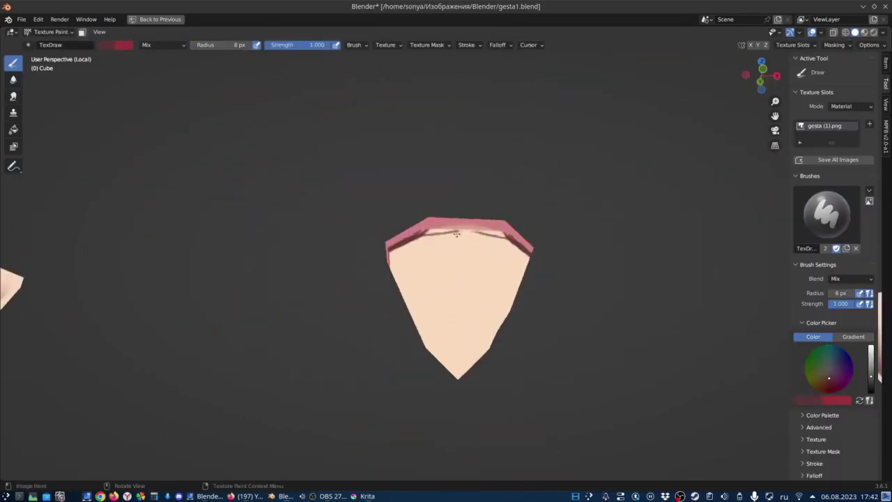
middle_drag(457, 233, 545, 186)
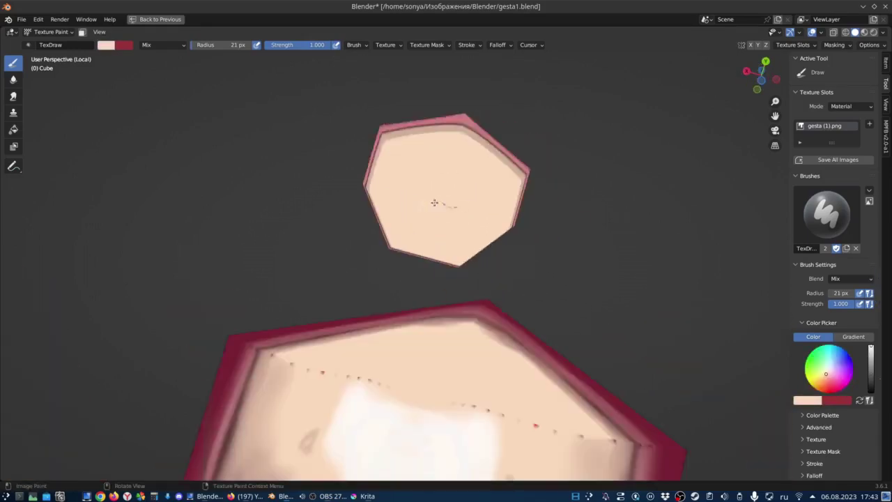
middle_drag(433, 202, 447, 250)
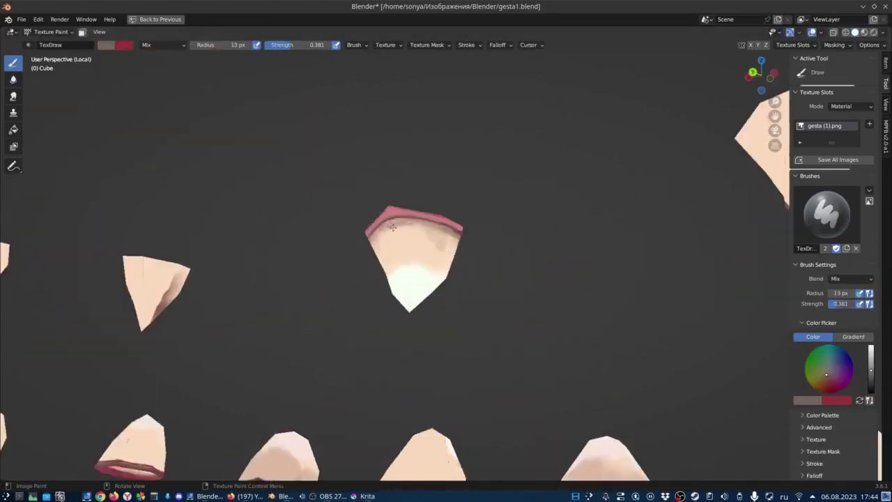
mouse_move(430, 248)
middle_down()
mouse_move(499, 298)
mouse_move(380, 271)
middle_up()
scroll(499, 299, down, 3)
scroll(499, 298, up, 3)
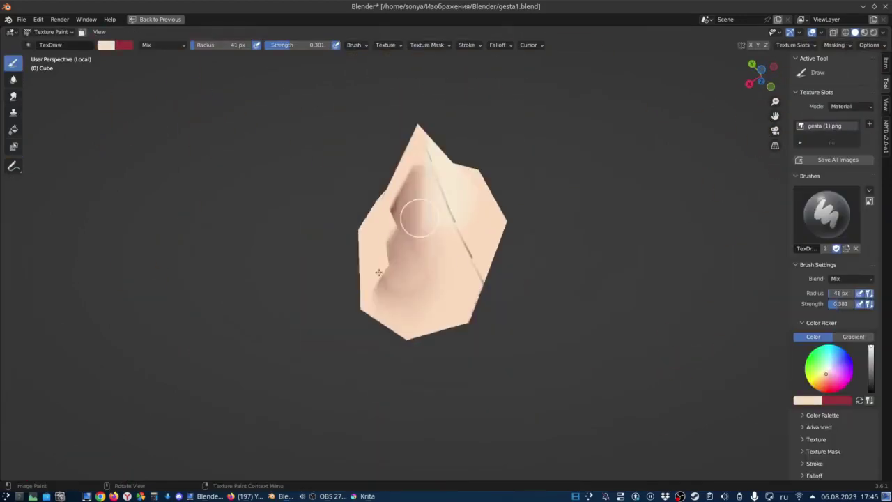
- Enlarge the brush, paint a dark line along a tooth's top edge, and pick light peach
mouse_move(380, 271)
middle_down()
mouse_move(388, 386)
mouse_move(458, 160)
mouse_move(497, 144)
mouse_move(418, 209)
middle_up()
drag(411, 171, 356, 169)
mouse_move(355, 169)
middle_down()
mouse_move(390, 146)
mouse_move(563, 481)
mouse_move(488, 209)
mouse_move(492, 183)
mouse_move(498, 186)
mouse_move(446, 209)
mouse_move(537, 241)
mouse_move(356, 225)
mouse_move(368, 202)
mouse_move(422, 262)
mouse_move(607, 298)
mouse_move(438, 244)
mouse_move(446, 257)
mouse_move(420, 276)
mouse_move(525, 299)
middle_up()
right_click(390, 146)
click(388, 120)
- Soften the tooth shading, then return to TexDraw with a skin-tone brush colour
click(13, 79)
scroll(424, 236, down, 5)
scroll(424, 235, up, 5)
click(13, 62)
right_click(369, 202)
right_click(422, 262)
- Soften again, then set a red brush colour and sample from the teeth for the base rims
click(12, 79)
scroll(425, 272, up, 3)
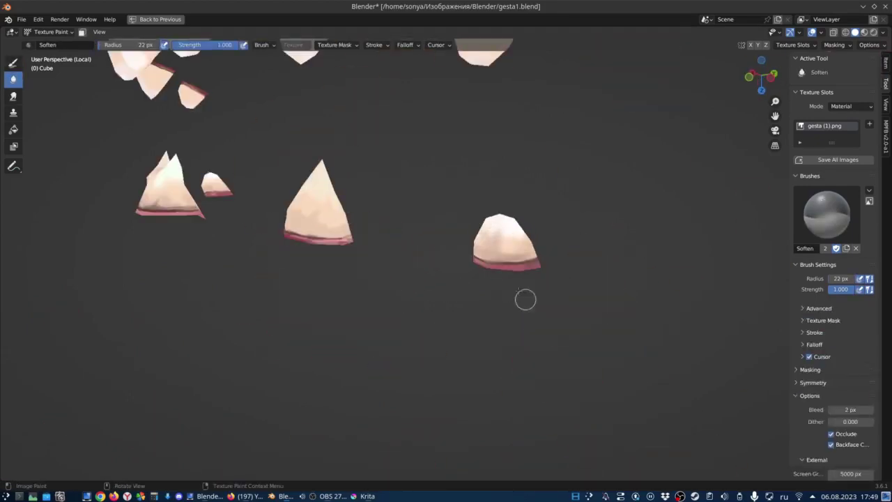
click(12, 63)
right_click(457, 230)
middle_drag(458, 230, 402, 289)
key(s)
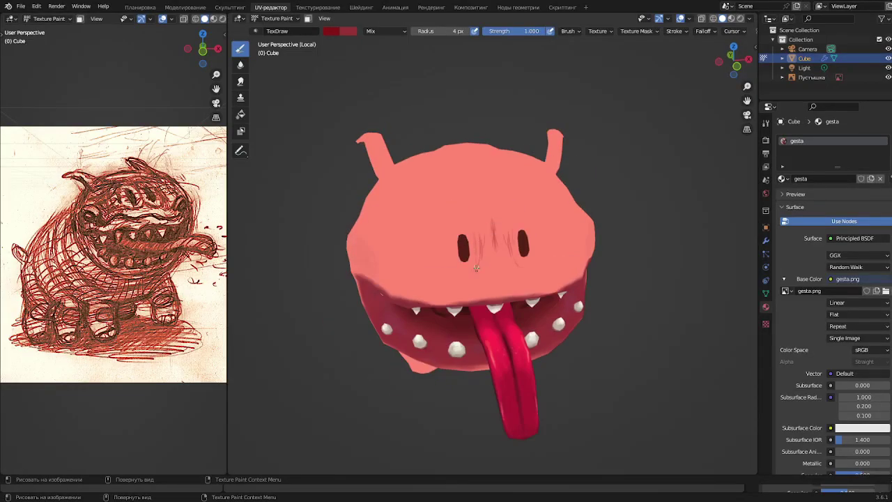
- Orbit the monster to check its face from the front and from above
mouse_move(466, 225)
middle_down()
mouse_move(451, 241)
mouse_move(440, 229)
middle_up()
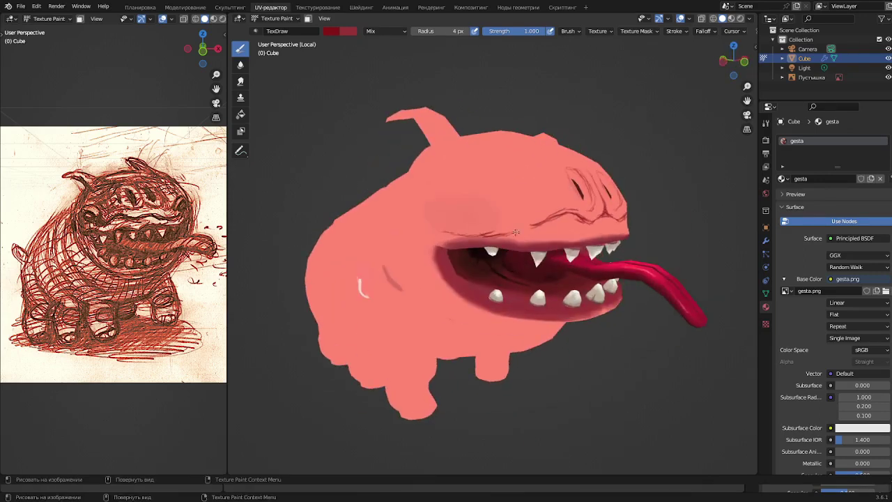
middle_drag(516, 232, 427, 224)
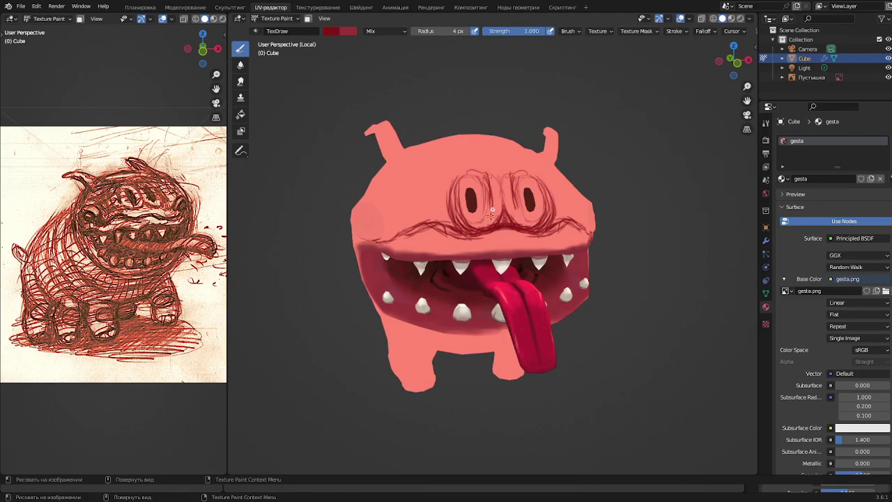
mouse_move(584, 202)
middle_down()
mouse_move(505, 225)
mouse_move(582, 259)
middle_up()
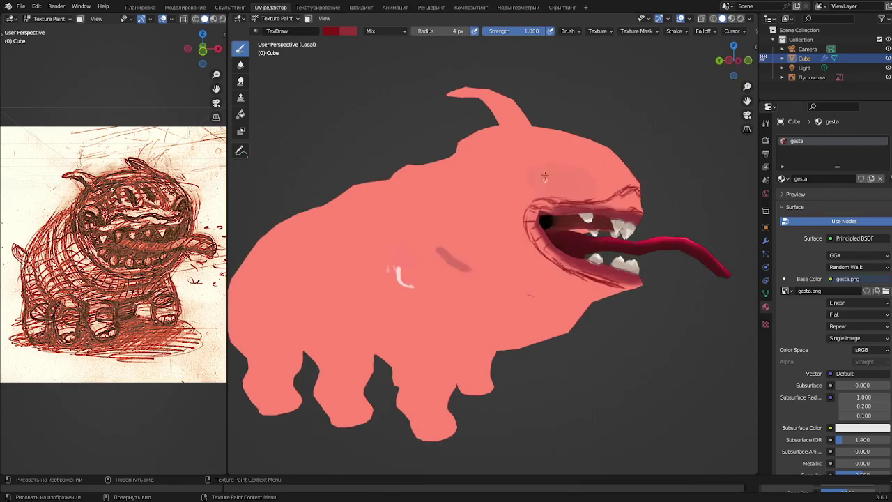
middle_drag(593, 183, 474, 193)
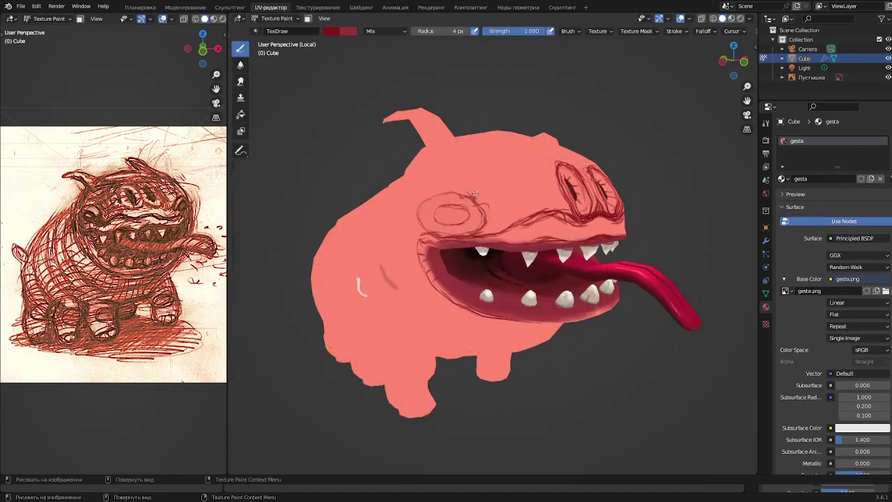
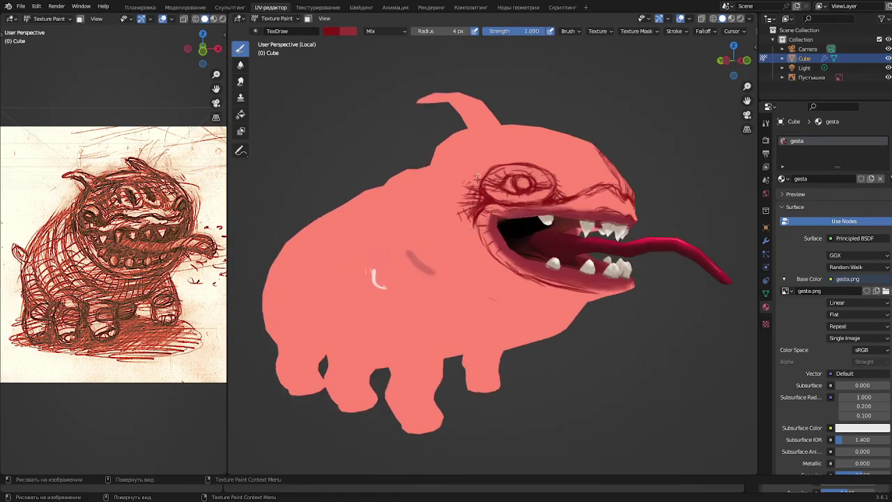
- Orbit around the painted red monster to inspect its face, sides and angled views
mouse_move(421, 221)
middle_down()
mouse_move(568, 259)
mouse_move(436, 208)
mouse_move(404, 278)
mouse_move(505, 224)
mouse_move(448, 205)
mouse_move(498, 214)
mouse_move(498, 183)
mouse_move(490, 210)
mouse_move(528, 168)
middle_up()
scroll(568, 258, down, 3)
scroll(499, 230, up, 2)
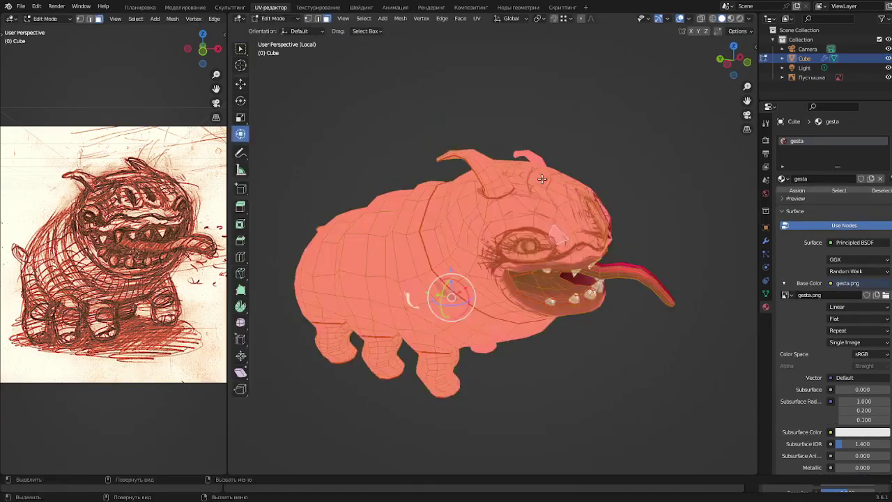
mouse_move(527, 168)
middle_down()
mouse_move(552, 210)
mouse_move(497, 259)
mouse_move(450, 202)
mouse_move(510, 185)
mouse_move(578, 288)
middle_up()
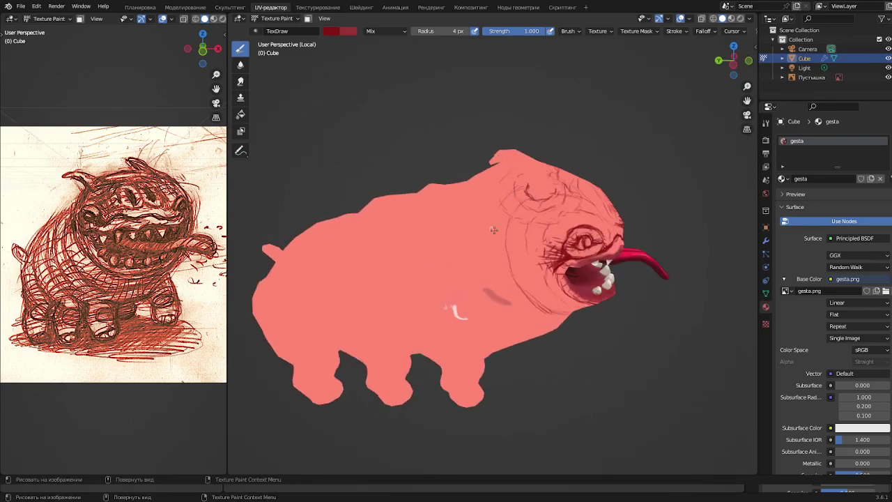
mouse_move(578, 288)
middle_down()
mouse_move(562, 299)
mouse_move(498, 242)
middle_up()
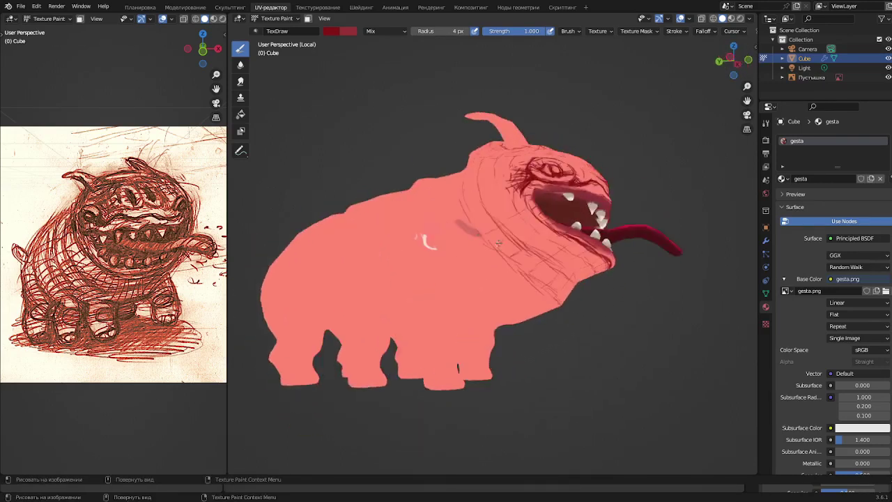
middle_drag(526, 216, 514, 209)
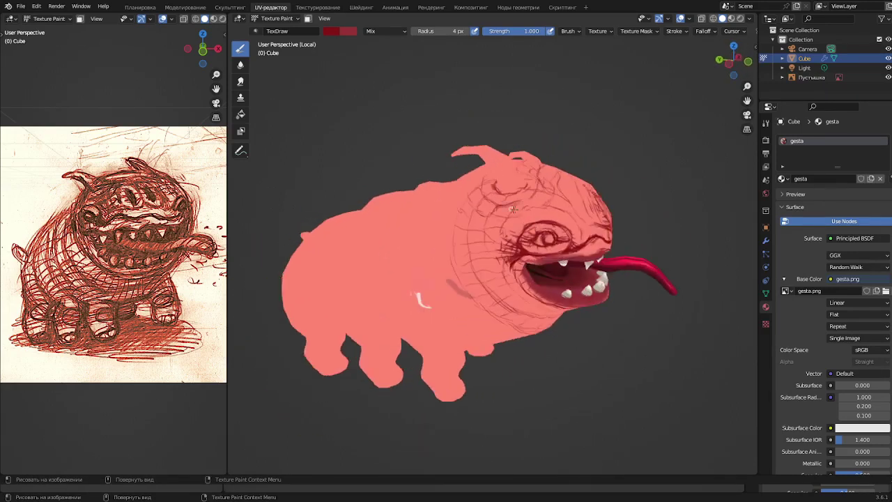
mouse_move(567, 221)
middle_down()
mouse_move(418, 216)
mouse_move(513, 225)
mouse_move(457, 242)
middle_up()
middle_drag(519, 232, 526, 214)
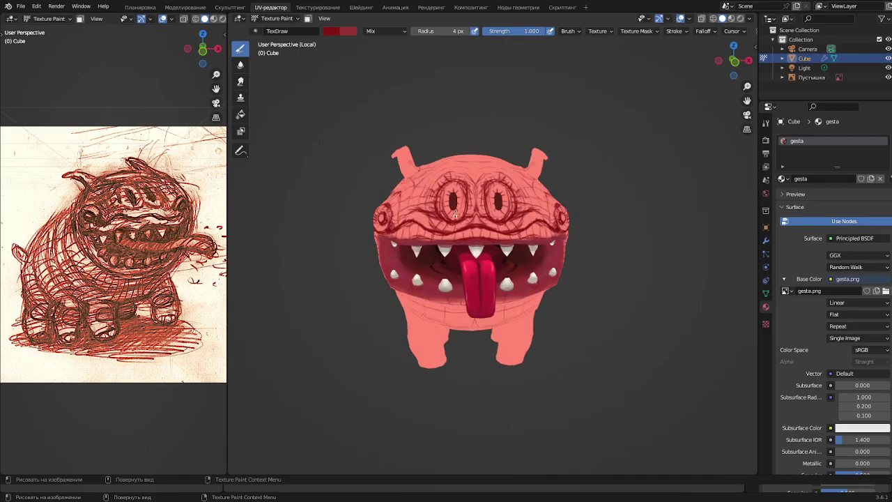
middle_drag(463, 220, 509, 228)
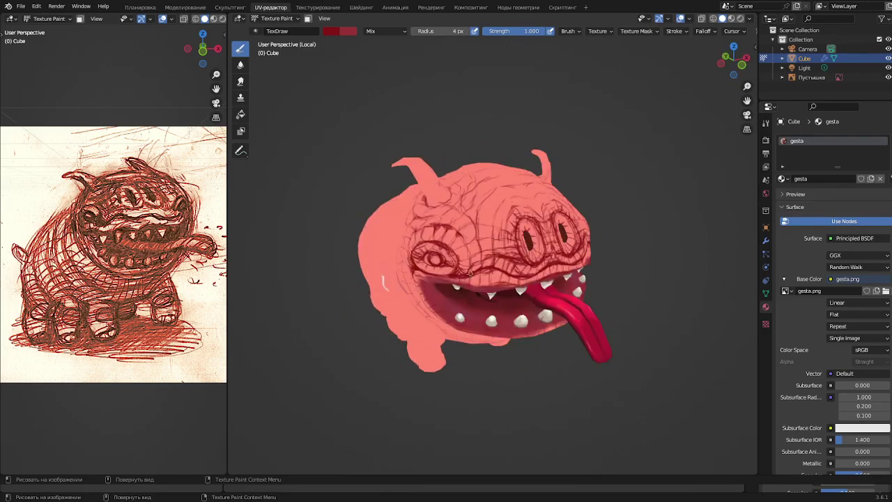
mouse_move(459, 254)
middle_down()
mouse_move(508, 228)
mouse_move(517, 161)
mouse_move(558, 168)
mouse_move(467, 188)
mouse_move(459, 139)
middle_up()
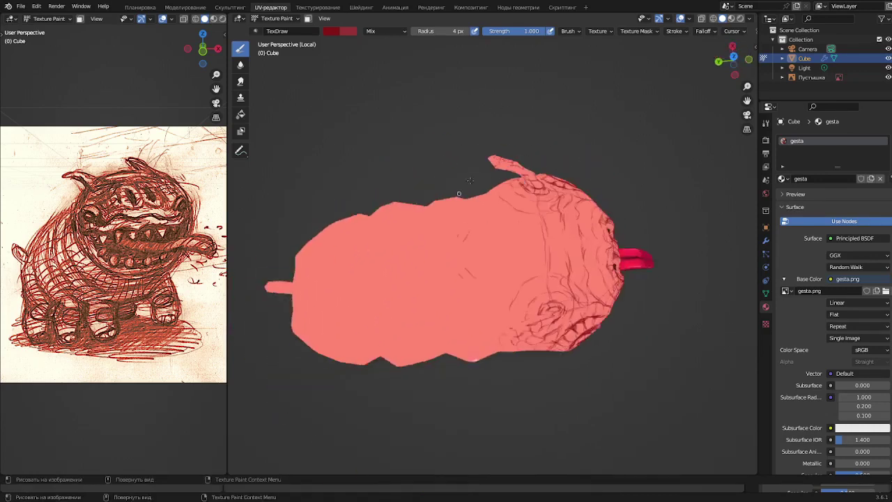
- Toggle between Edit Mode and Texture Paint from several angles to compare the mesh edges
key(Tab)
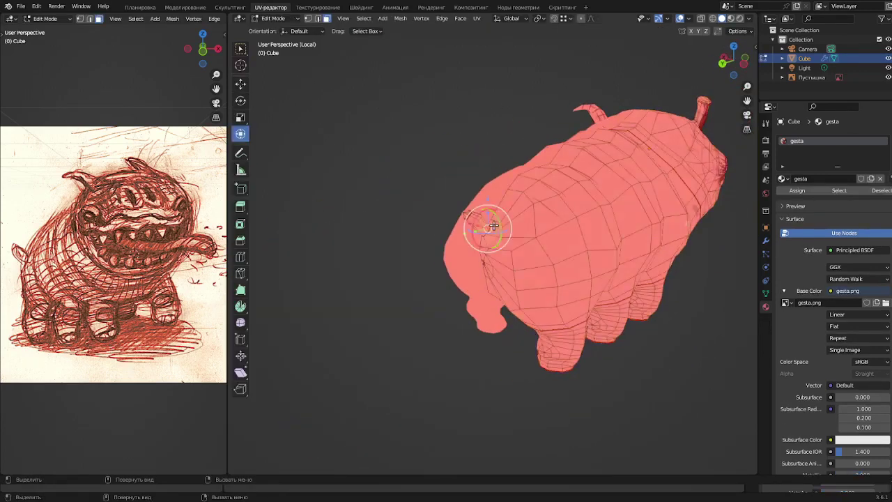
mouse_move(460, 140)
middle_down()
mouse_move(493, 242)
mouse_move(514, 215)
middle_up()
scroll(432, 215, up, 3)
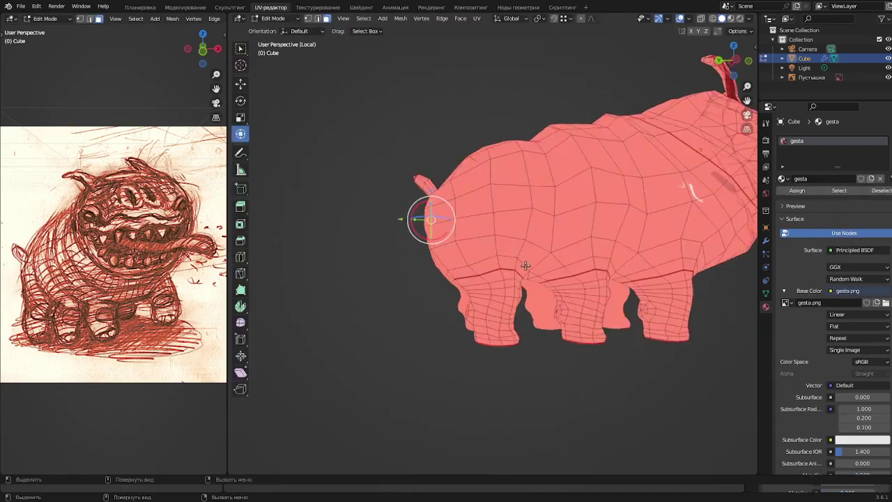
key(Tab)
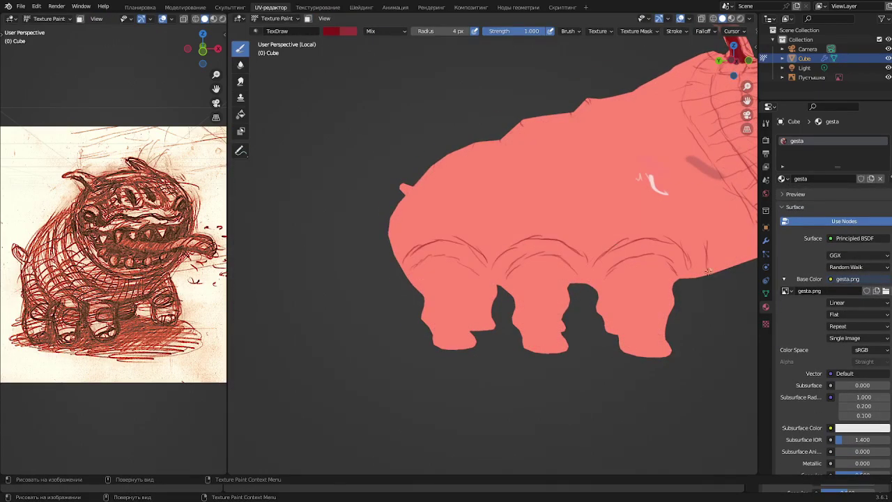
key(Tab)
mouse_move(506, 214)
middle_down()
mouse_move(328, 209)
mouse_move(520, 143)
middle_up()
key(Tab)
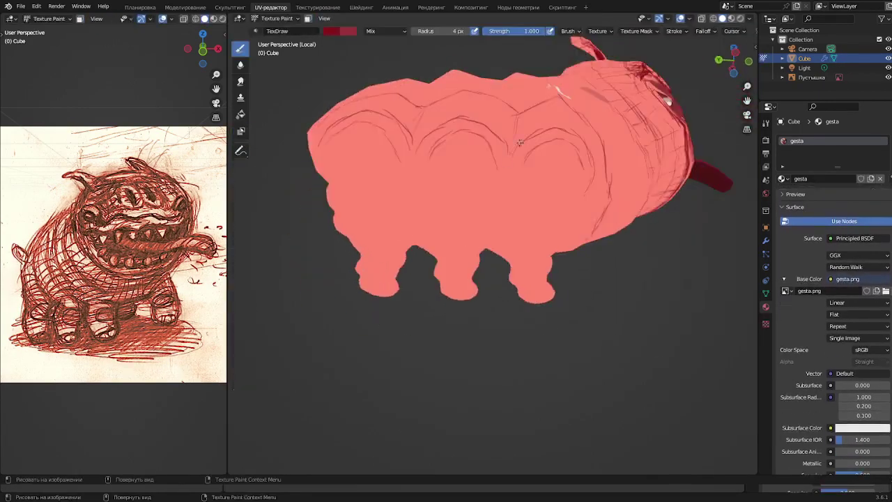
key(Tab)
mouse_move(412, 218)
middle_down()
mouse_move(533, 84)
mouse_move(617, 199)
mouse_move(693, 246)
mouse_move(446, 261)
middle_up()
key(Tab)
scroll(446, 261, up, 3)
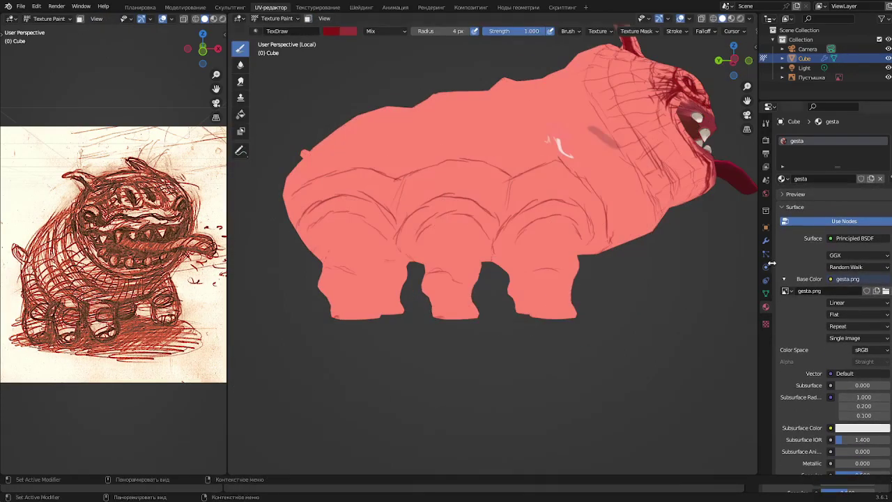
- Enable Wireframe in the object's Viewport Display properties to show the mesh over the paint
click(766, 227)
click(782, 338)
click(687, 19)
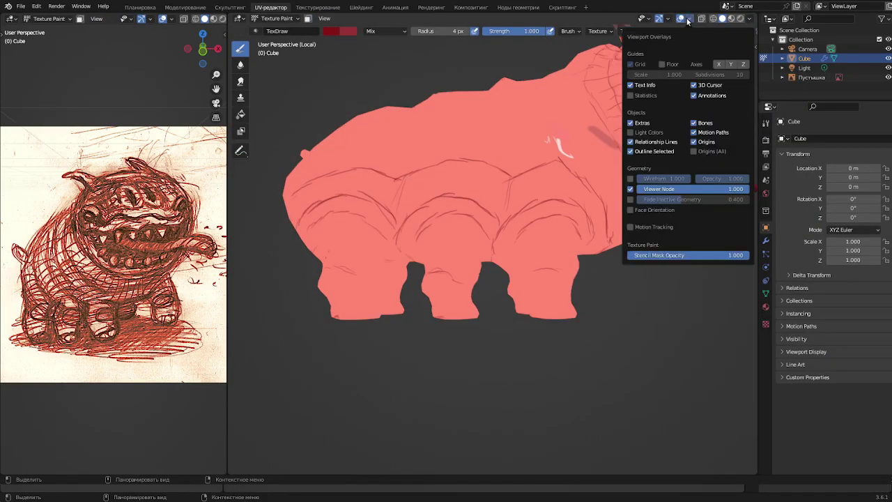
click(798, 313)
click(795, 355)
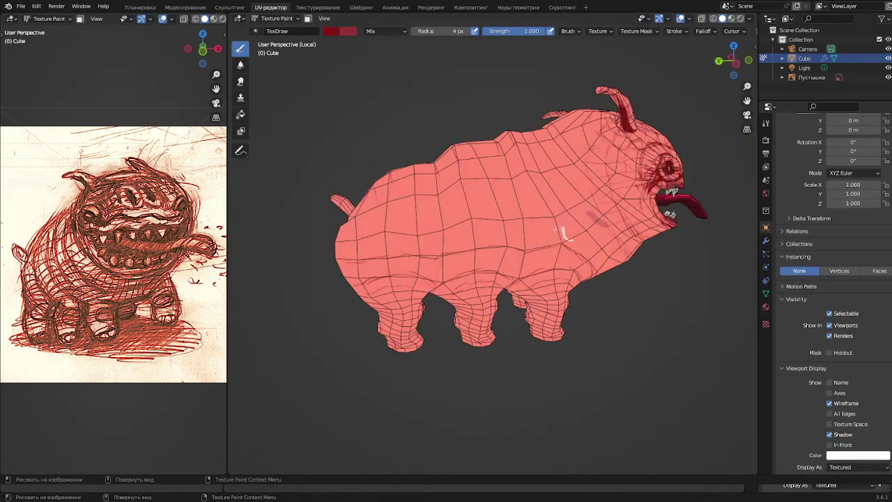
scroll(829, 390, down, 2)
click(806, 368)
click(829, 403)
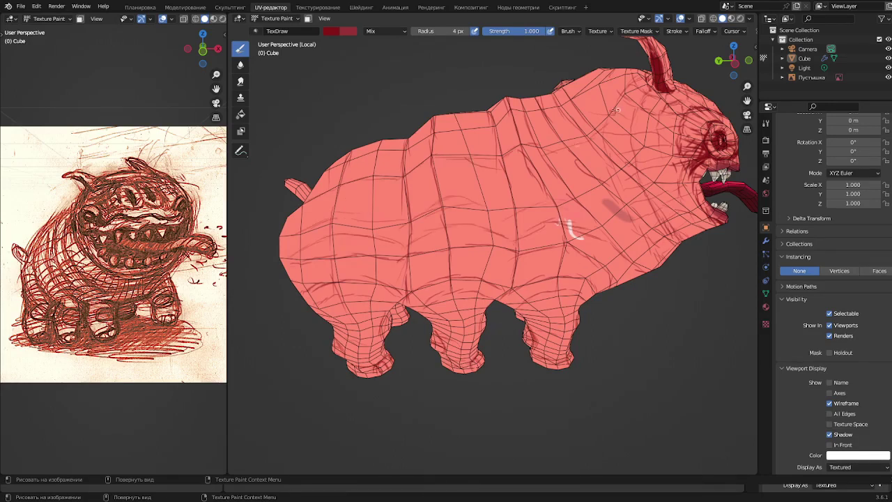
- Paint dark red hatch lines following the mesh wires, then switch Wireframe off
middle_drag(620, 182, 606, 126)
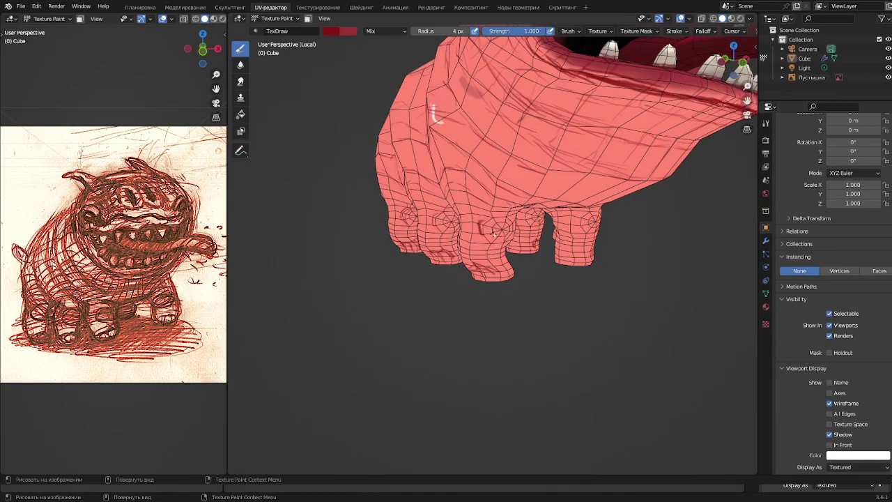
middle_drag(448, 253, 498, 96)
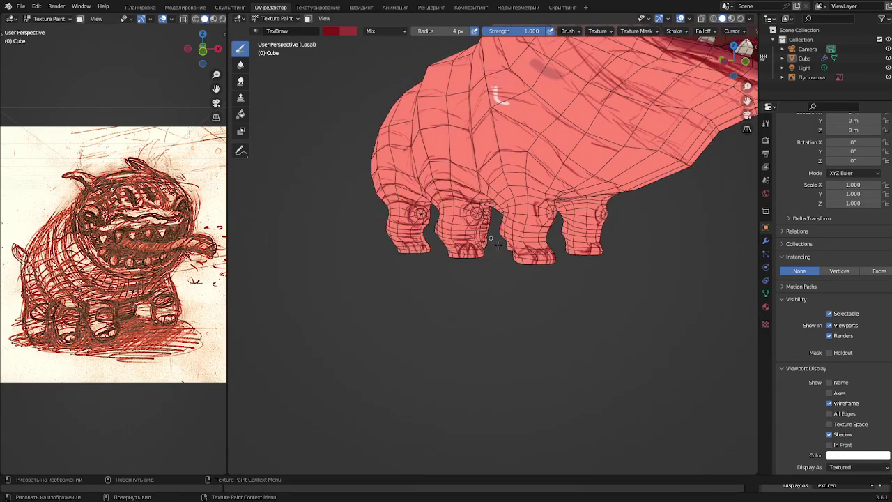
middle_drag(592, 174, 721, 103)
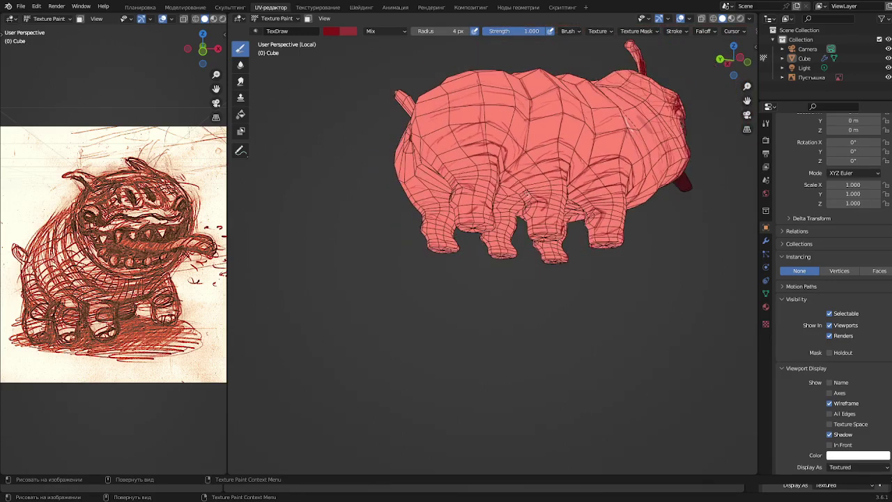
mouse_move(549, 195)
middle_down()
mouse_move(508, 183)
mouse_move(474, 191)
mouse_move(491, 217)
middle_up()
middle_drag(569, 215, 503, 175)
mouse_move(540, 144)
middle_down()
mouse_move(452, 188)
mouse_move(473, 169)
mouse_move(516, 199)
middle_up()
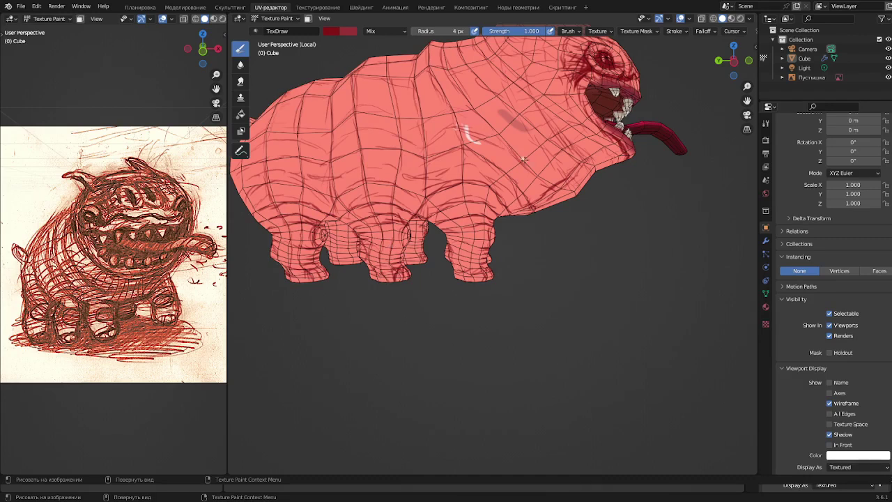
click(829, 403)
mouse_move(724, 279)
middle_down()
mouse_move(667, 265)
mouse_move(462, 253)
mouse_move(544, 274)
mouse_move(540, 120)
middle_up()
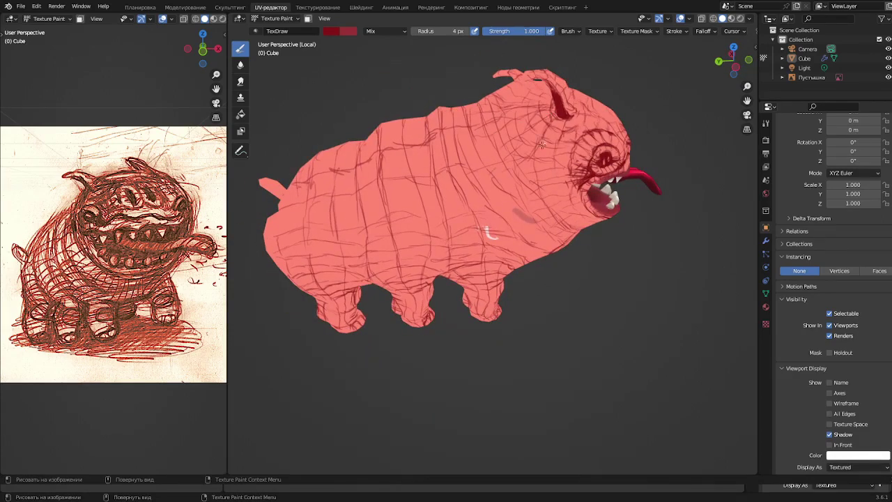
- Paint dark red hatching across the forehead, snout and back
mouse_move(511, 187)
middle_down()
mouse_move(519, 209)
mouse_move(561, 223)
mouse_move(558, 252)
middle_up()
mouse_move(425, 208)
middle_down()
mouse_move(610, 214)
mouse_move(562, 174)
mouse_move(551, 127)
middle_up()
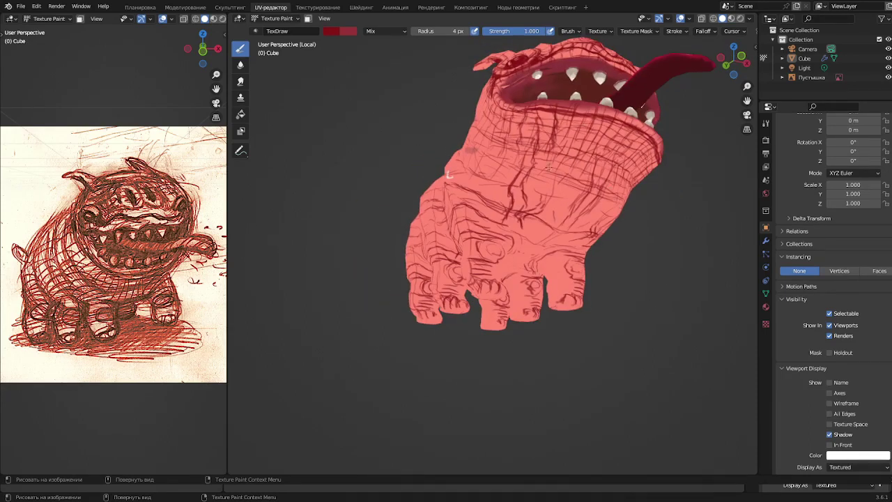
mouse_move(549, 168)
middle_down()
mouse_move(522, 199)
mouse_move(632, 154)
mouse_move(617, 230)
mouse_move(620, 286)
mouse_move(579, 259)
mouse_move(571, 213)
mouse_move(662, 214)
mouse_move(576, 212)
middle_up()
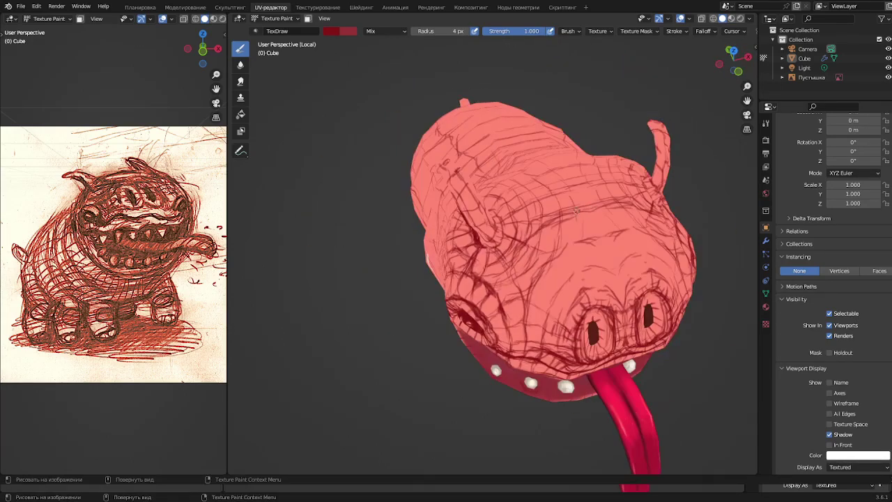
drag(576, 210, 581, 190)
middle_drag(494, 340, 533, 317)
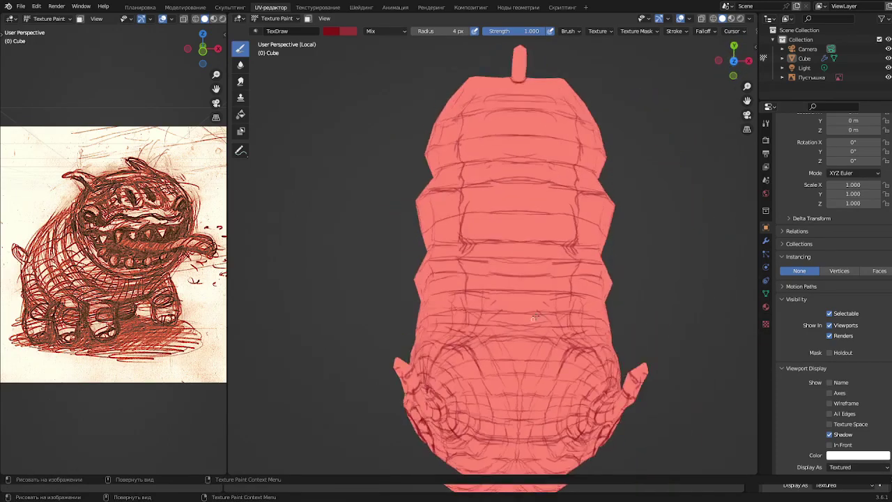
middle_drag(512, 275, 463, 193)
- Hatch the rear, underside and legs in dark red, then check the mouth from the front
mouse_move(518, 205)
middle_down()
mouse_move(453, 232)
mouse_move(510, 245)
mouse_move(494, 281)
middle_up()
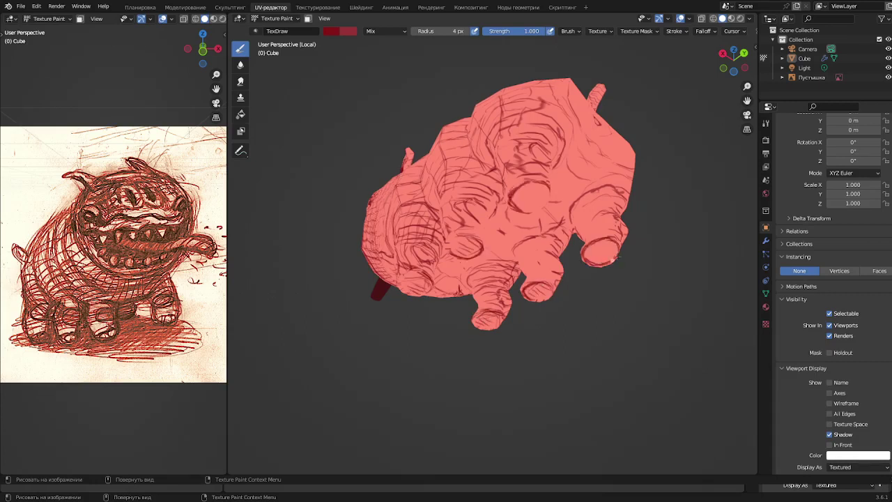
middle_drag(616, 259, 528, 248)
mouse_move(412, 243)
middle_down()
mouse_move(555, 323)
mouse_move(569, 273)
mouse_move(409, 322)
mouse_move(413, 220)
middle_up()
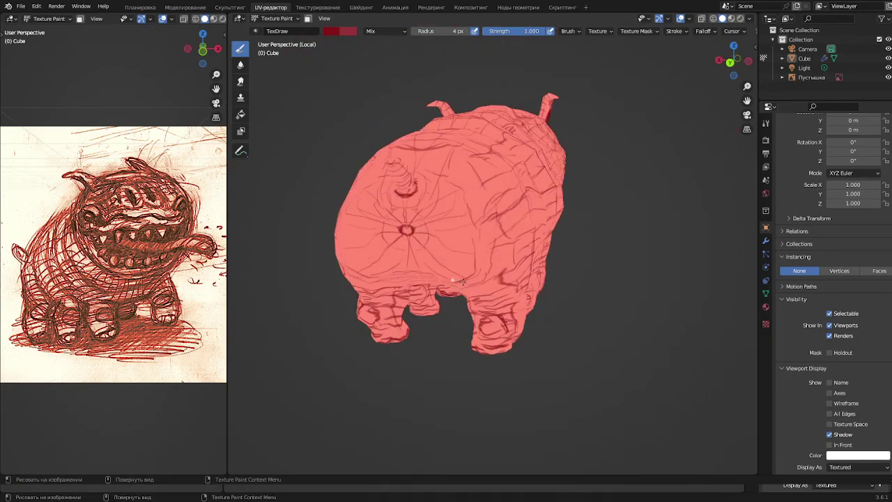
middle_drag(404, 284, 500, 228)
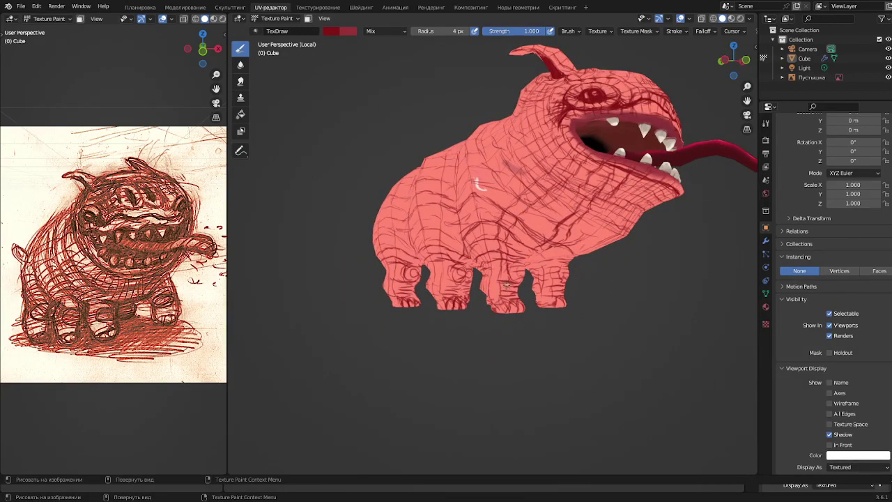
mouse_move(459, 288)
middle_down()
mouse_move(424, 224)
mouse_move(481, 232)
mouse_move(555, 206)
mouse_move(457, 178)
middle_up()
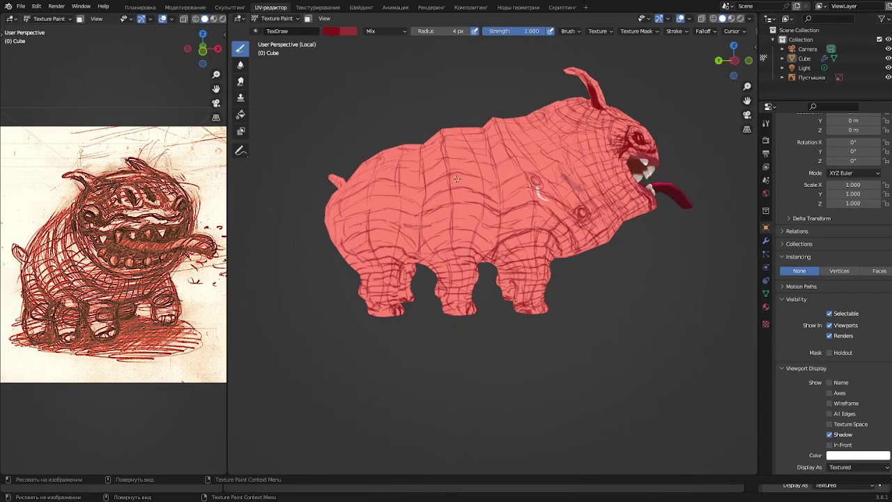
mouse_move(395, 188)
middle_down()
mouse_move(572, 190)
mouse_move(537, 209)
mouse_move(524, 190)
mouse_move(534, 205)
middle_up()
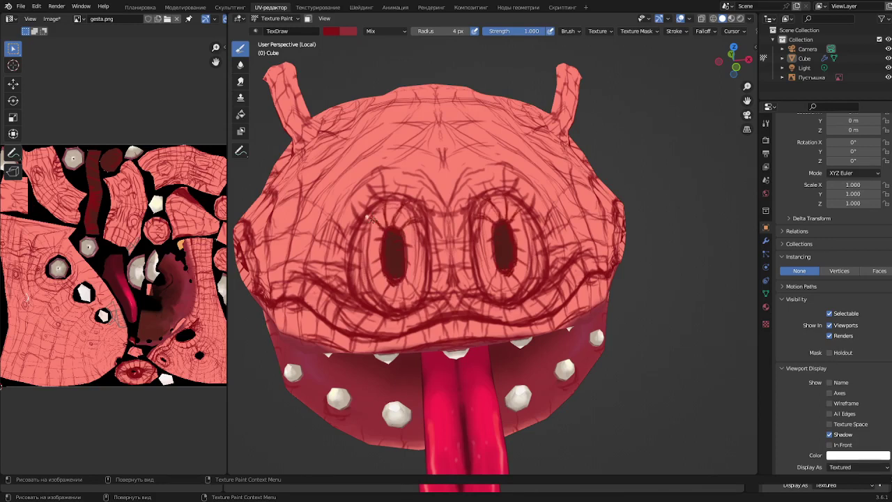
- Add dark red hatch strokes across the forehead and around the left eye, then review the head
drag(393, 276, 420, 322)
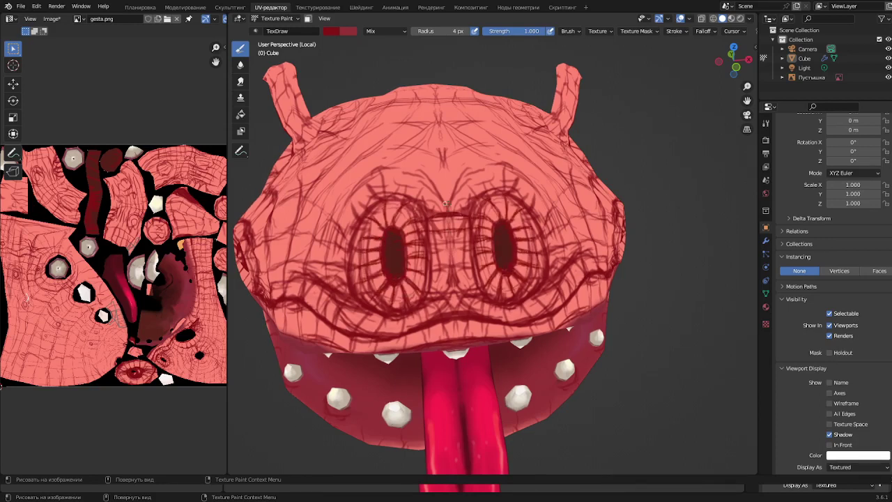
drag(430, 186, 327, 206)
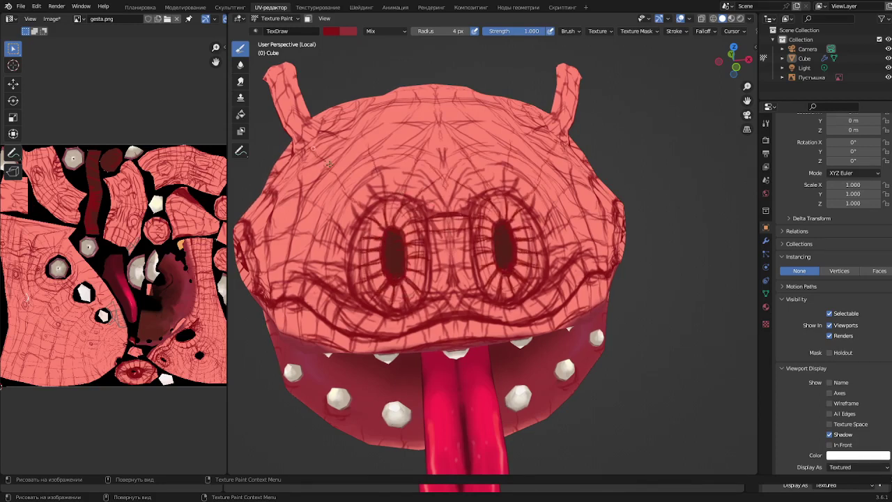
drag(328, 164, 307, 220)
middle_drag(410, 145, 486, 252)
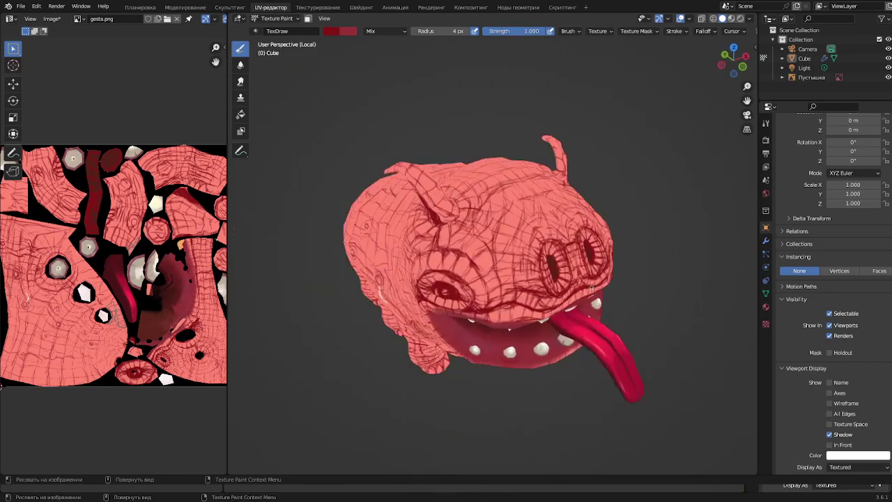
middle_drag(395, 271, 545, 179)
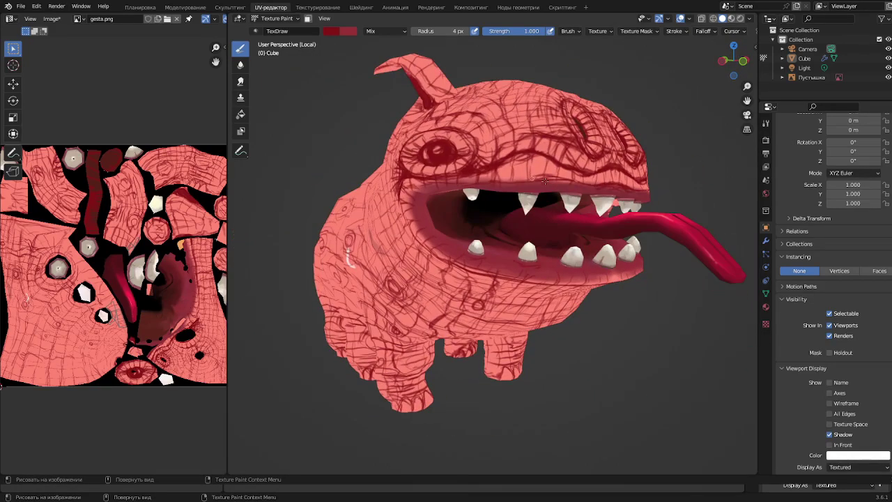
mouse_move(453, 183)
middle_down()
mouse_move(471, 172)
mouse_move(404, 175)
mouse_move(425, 183)
mouse_move(412, 190)
middle_up()
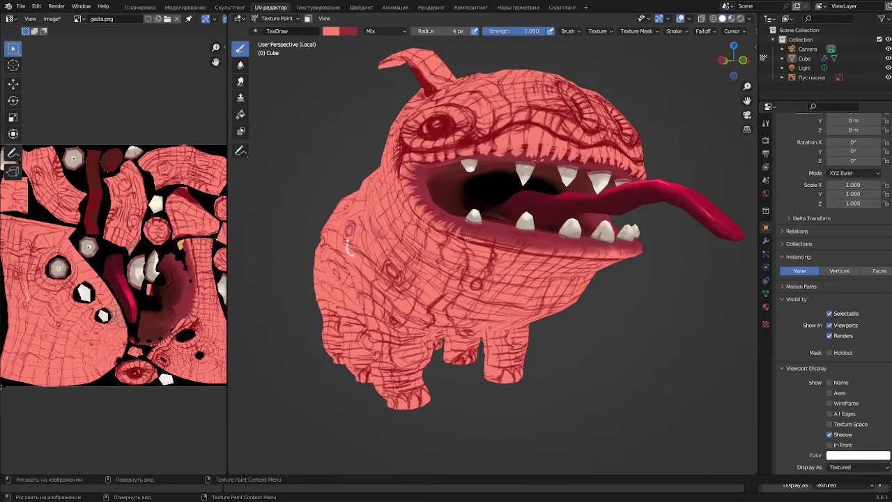
mouse_move(534, 245)
middle_down()
mouse_move(488, 216)
mouse_move(512, 198)
mouse_move(481, 202)
middle_up()
mouse_move(508, 172)
middle_down()
mouse_move(548, 178)
mouse_move(469, 197)
mouse_move(468, 181)
mouse_move(487, 168)
mouse_move(453, 161)
middle_up()
- Paint a pale cyan glow into the eye, then switch back to dark red
click(331, 30)
click(362, 61)
drag(403, 64, 405, 44)
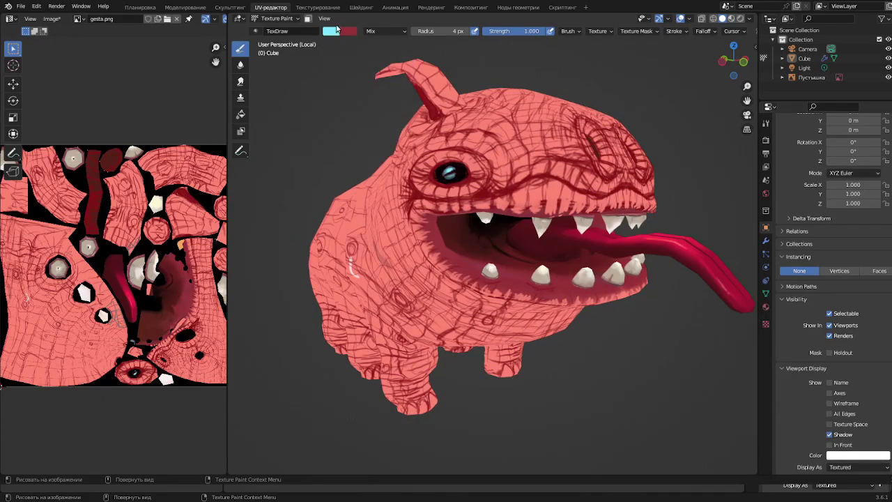
mouse_move(418, 212)
middle_down()
mouse_move(430, 179)
mouse_move(550, 166)
middle_up()
key(s)
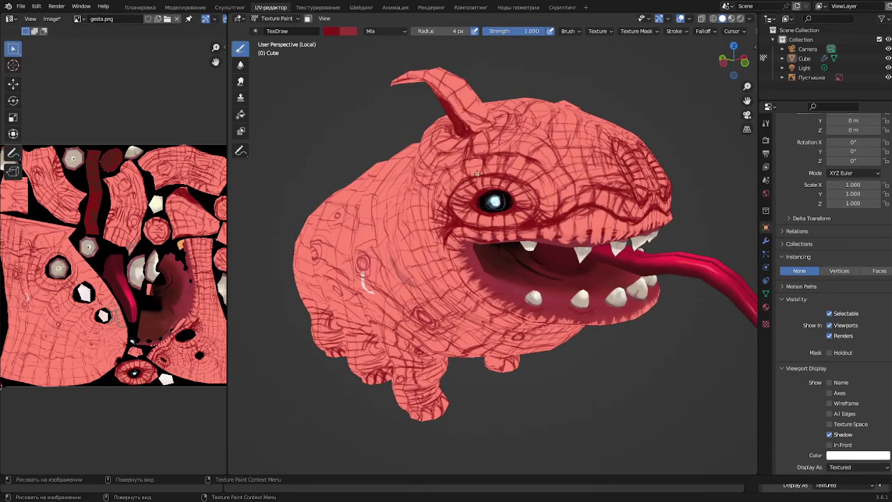
- Set a lighter brush colour with a 13 px radius and view along the body
mouse_move(506, 240)
middle_down()
mouse_move(485, 200)
mouse_move(492, 210)
mouse_move(516, 212)
mouse_move(481, 220)
mouse_move(484, 241)
middle_up()
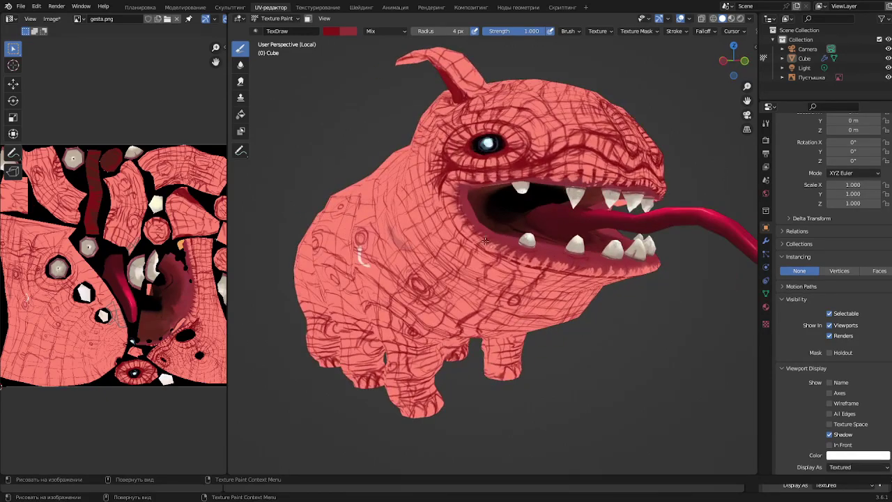
middle_drag(633, 268, 480, 321)
middle_drag(362, 257, 408, 157)
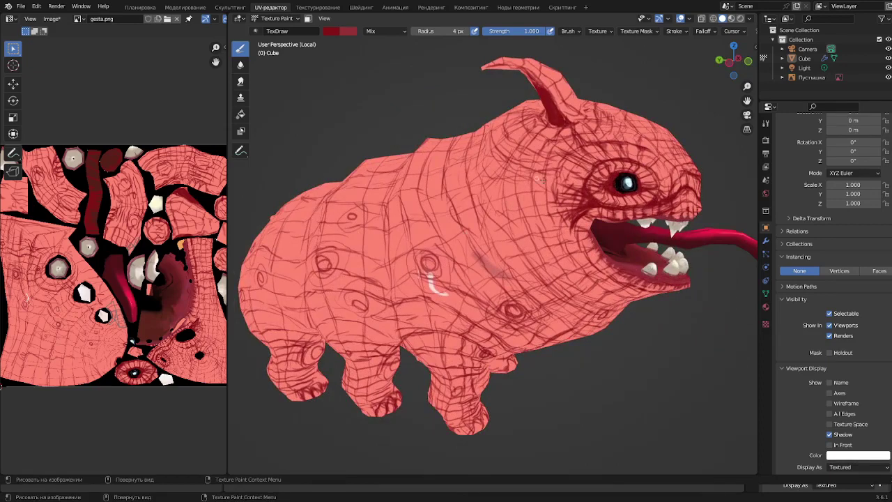
middle_drag(539, 180, 554, 169)
middle_drag(520, 271, 517, 71)
click(339, 31)
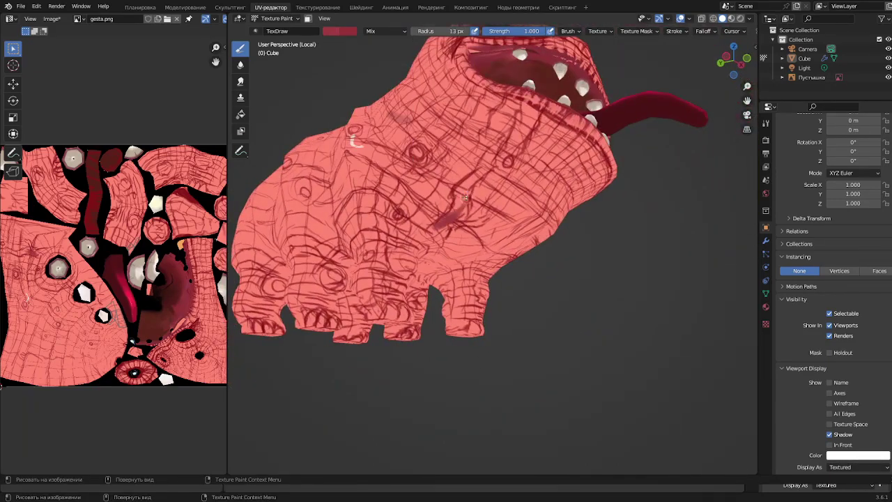
mouse_move(471, 184)
middle_down()
mouse_move(488, 159)
mouse_move(485, 195)
middle_up()
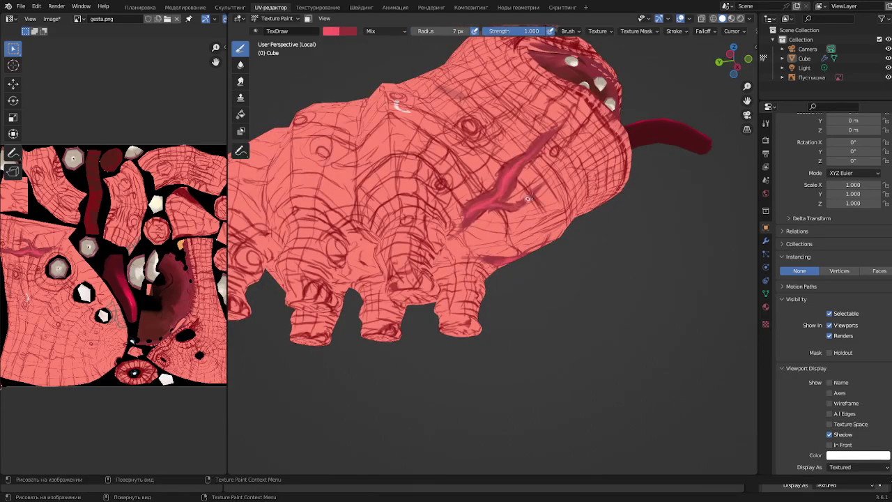
mouse_move(529, 199)
middle_down()
mouse_move(461, 237)
mouse_move(577, 316)
mouse_move(509, 285)
middle_up()
- Paint dark shading rings around the legs and darken the toes
mouse_move(557, 300)
mouse_down()
mouse_move(494, 285)
mouse_move(515, 307)
mouse_up()
mouse_move(516, 307)
middle_down()
mouse_move(523, 342)
mouse_move(459, 372)
mouse_move(440, 296)
mouse_move(424, 291)
middle_up()
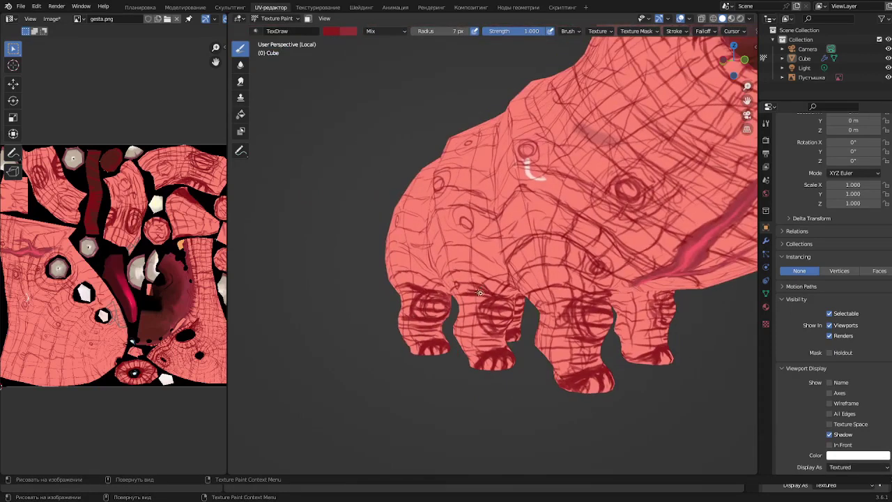
scroll(480, 293, down, 1)
scroll(627, 311, down, 4)
scroll(584, 225, up, 3)
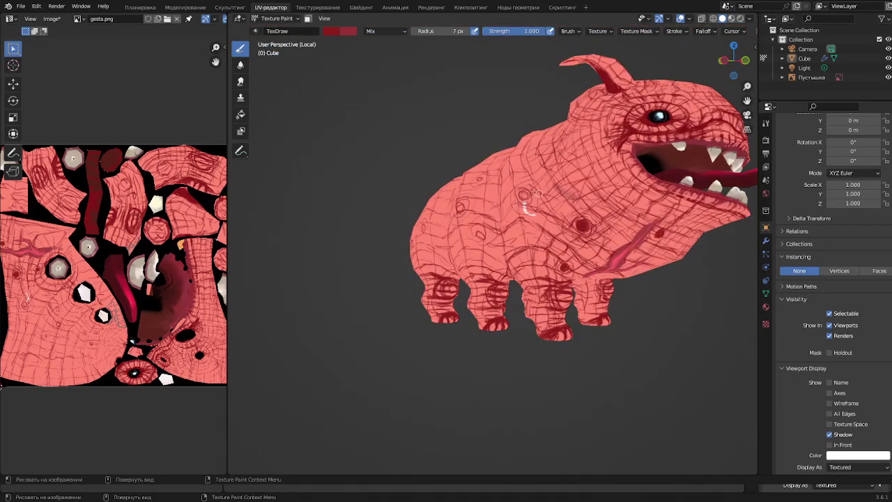
mouse_move(535, 193)
middle_down()
mouse_move(479, 245)
mouse_move(396, 185)
middle_up()
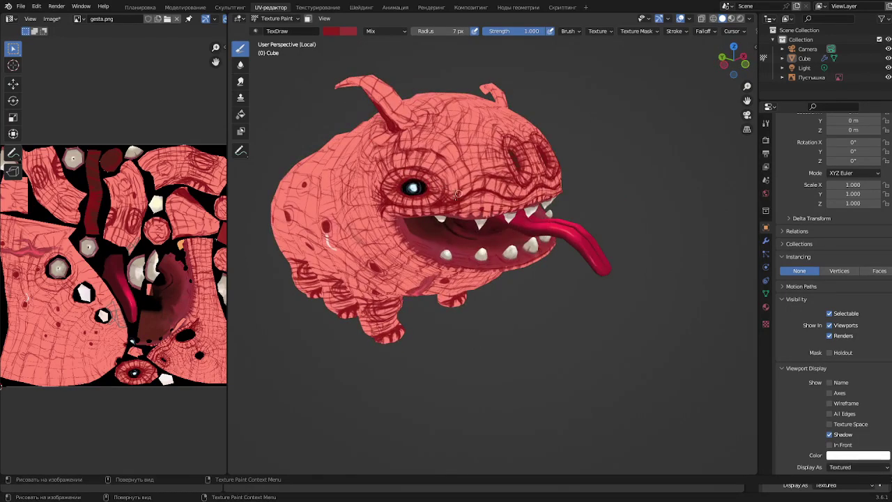
middle_drag(453, 168, 443, 200)
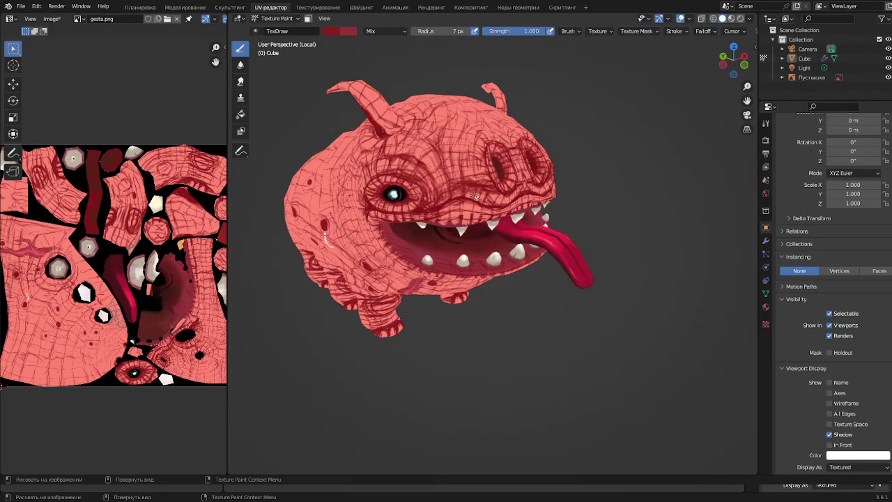
middle_drag(483, 161, 449, 173)
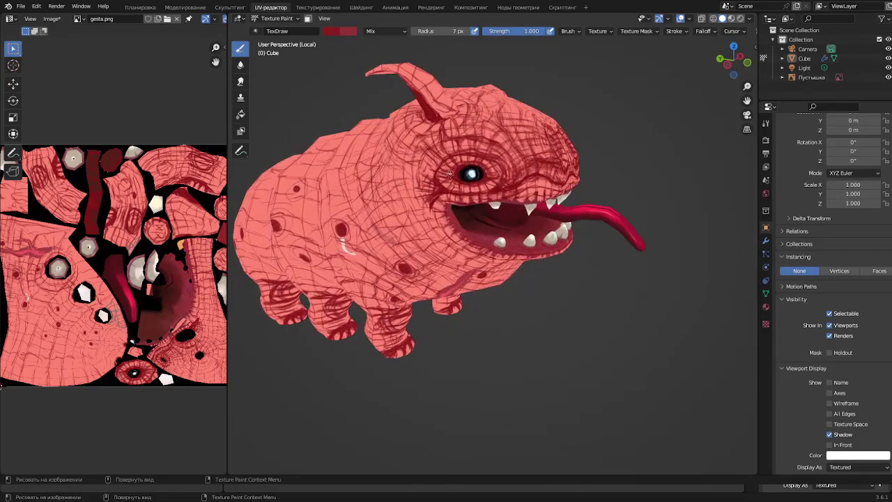
- Paint extra dark red strokes over the creature's shoulder
middle_drag(402, 202, 453, 158)
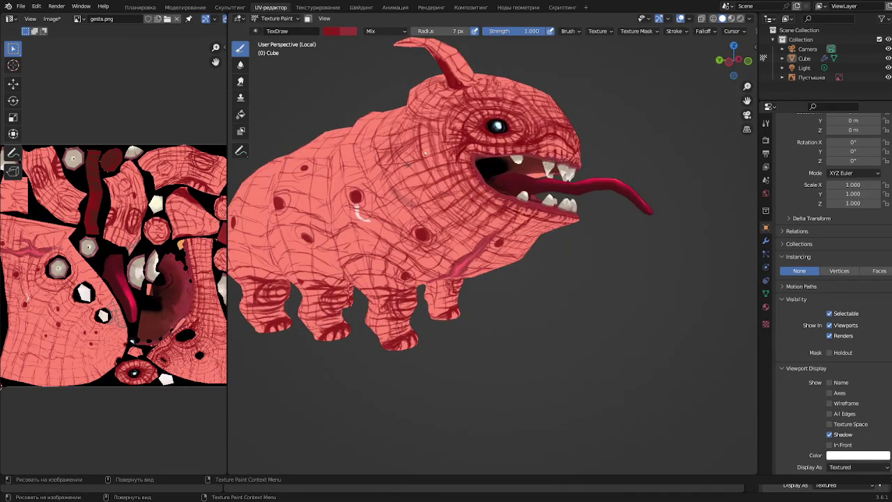
drag(407, 163, 370, 223)
drag(390, 139, 408, 237)
middle_drag(407, 237, 390, 223)
mouse_move(355, 209)
mouse_down()
mouse_move(411, 254)
mouse_move(355, 279)
mouse_move(452, 274)
mouse_up()
middle_drag(428, 309, 371, 259)
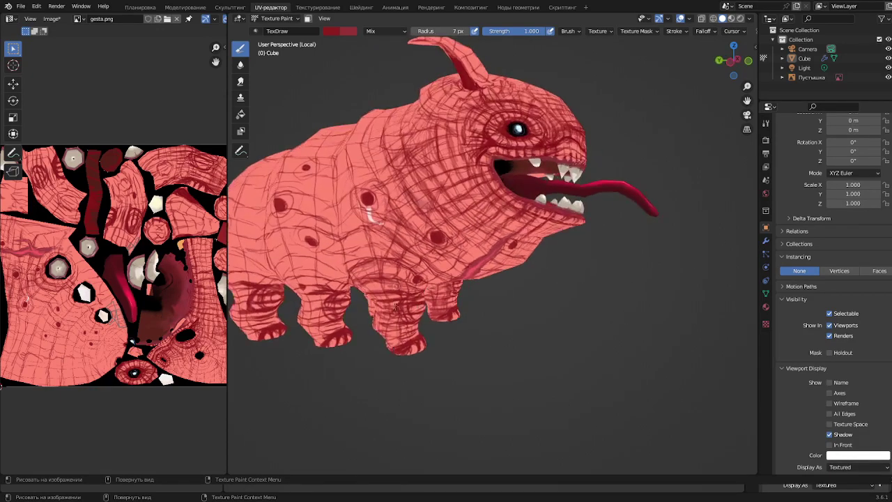
mouse_move(359, 190)
middle_down()
mouse_move(418, 149)
mouse_move(466, 85)
mouse_move(412, 106)
mouse_move(426, 145)
mouse_move(537, 209)
mouse_move(428, 239)
mouse_move(463, 161)
middle_up()
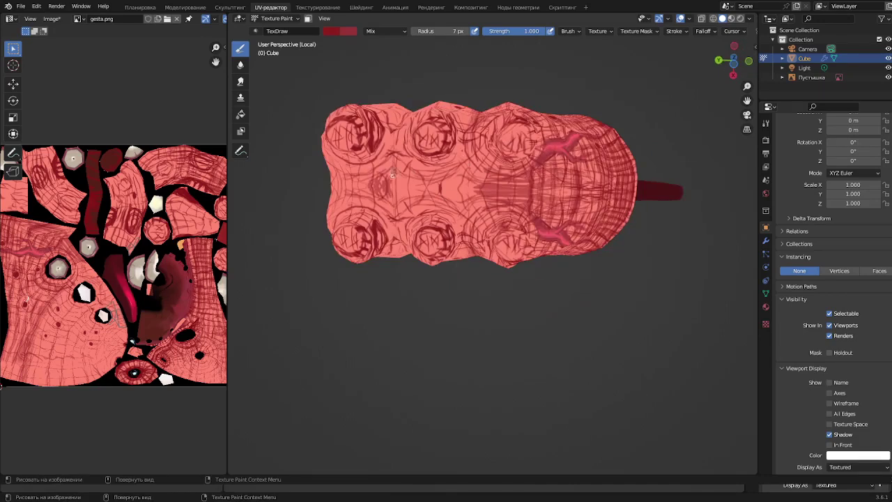
- Paint dark rings around the central dot on the belly
middle_drag(393, 172, 363, 272)
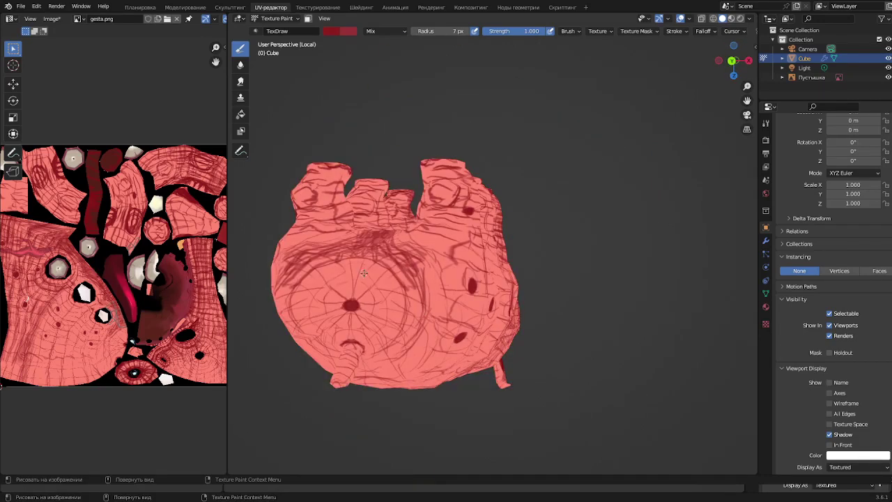
drag(364, 272, 362, 313)
mouse_move(362, 313)
middle_down()
mouse_move(411, 261)
mouse_move(435, 179)
middle_up()
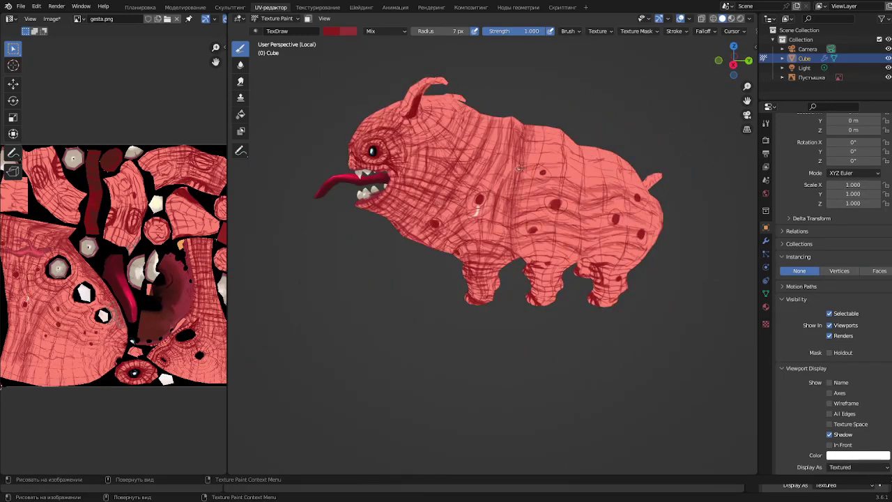
middle_drag(519, 167, 575, 182)
middle_drag(591, 145, 430, 130)
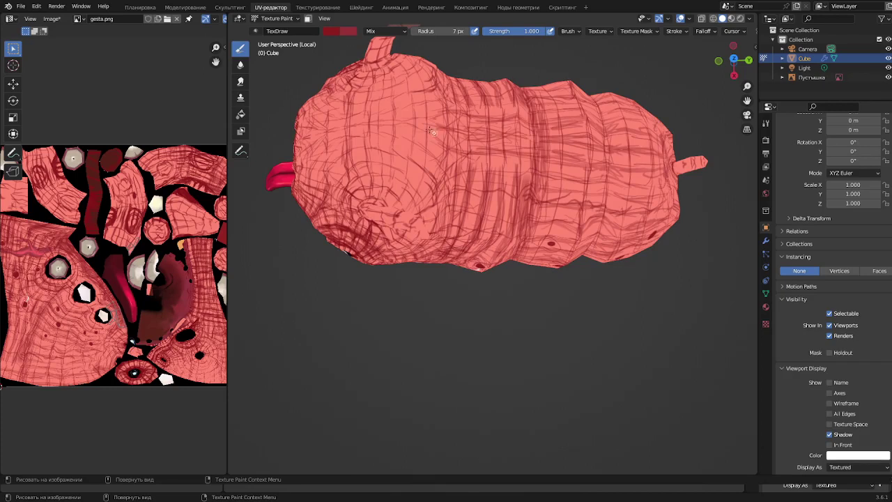
- Orbit around the creature to review the hatching from top, side and front
middle_drag(427, 173, 375, 133)
middle_drag(393, 171, 448, 124)
middle_drag(429, 175, 563, 248)
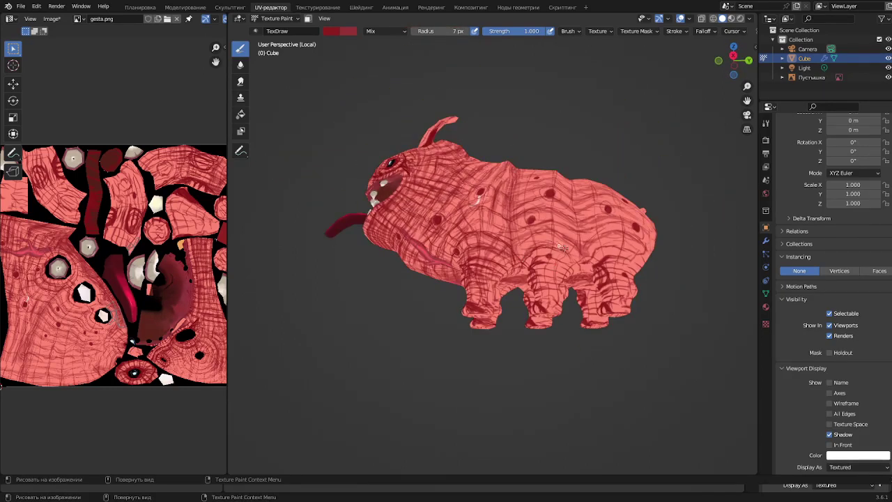
mouse_move(550, 278)
middle_down()
mouse_move(544, 304)
mouse_move(500, 291)
mouse_move(598, 307)
mouse_move(511, 267)
middle_up()
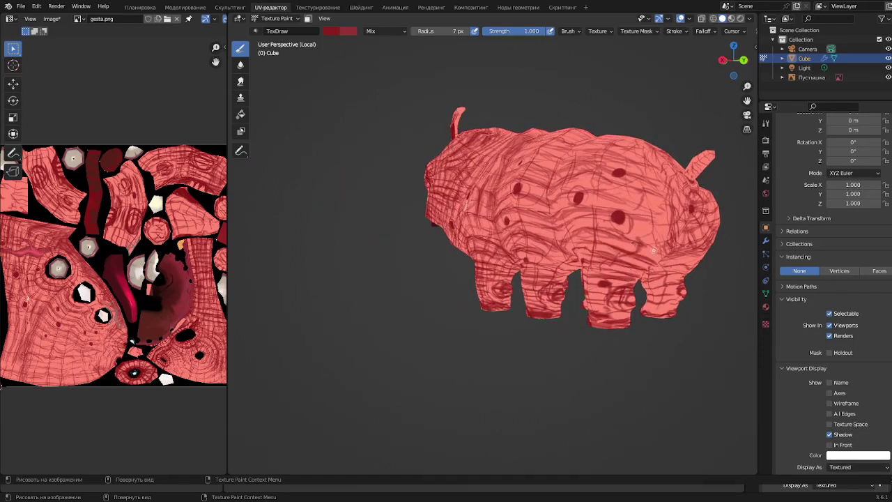
mouse_move(636, 243)
middle_down()
mouse_move(563, 274)
mouse_move(503, 316)
middle_up()
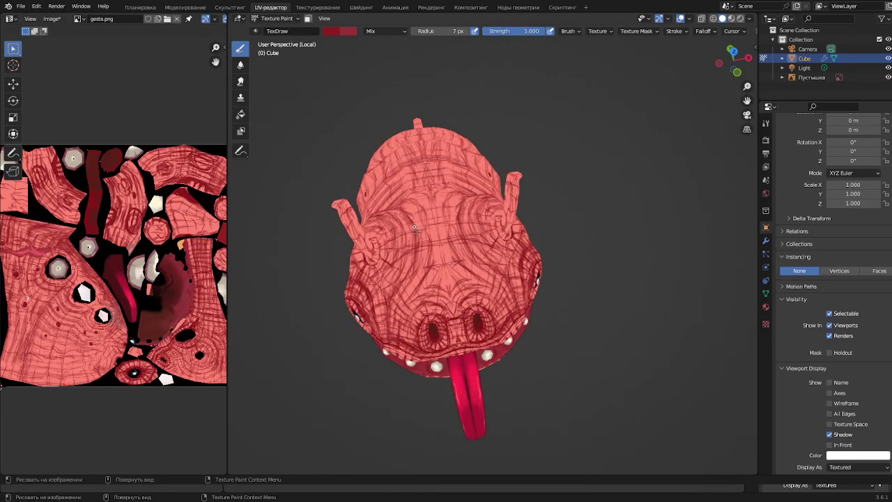
middle_drag(434, 279, 432, 239)
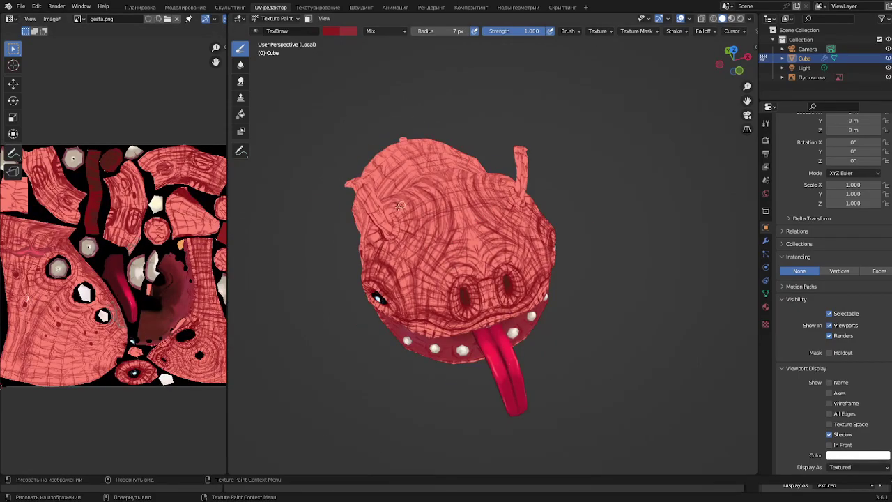
mouse_move(478, 189)
middle_down()
mouse_move(456, 219)
mouse_move(509, 209)
middle_up()
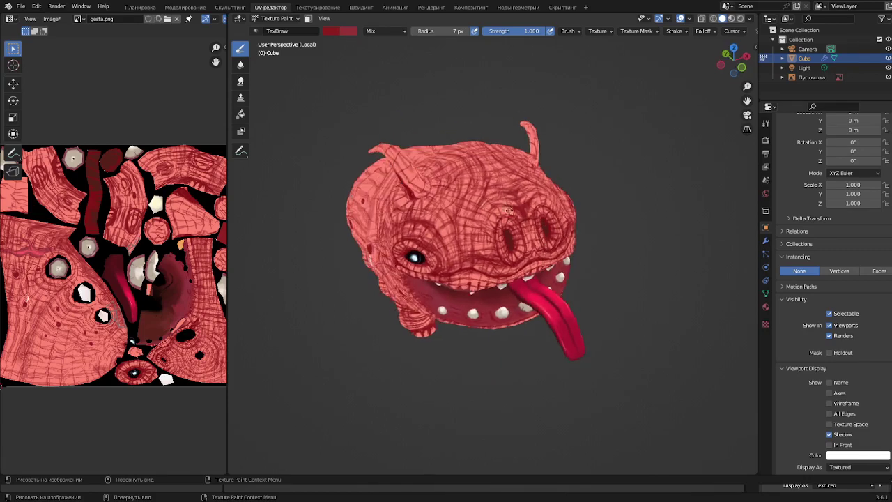
mouse_move(538, 250)
middle_down()
mouse_move(501, 243)
mouse_move(521, 182)
mouse_move(601, 194)
mouse_move(462, 256)
middle_up()
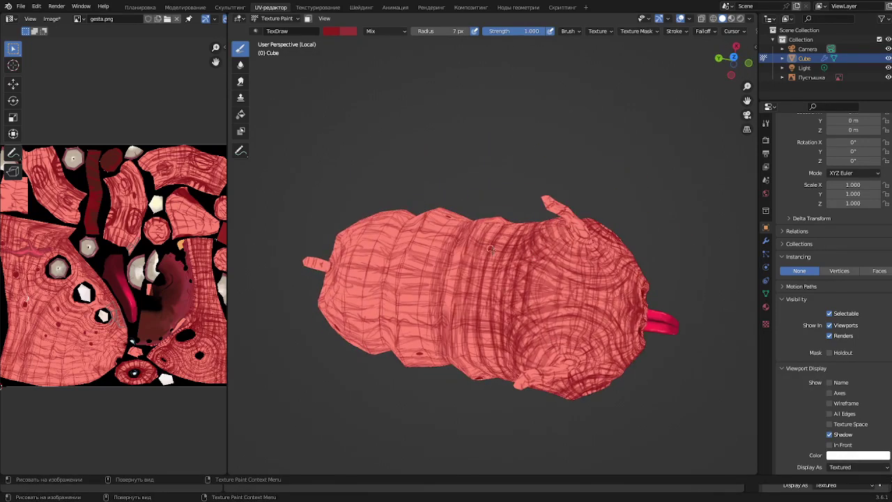
- Hatch the back and lower flank with more dark red strokes
drag(446, 272, 348, 300)
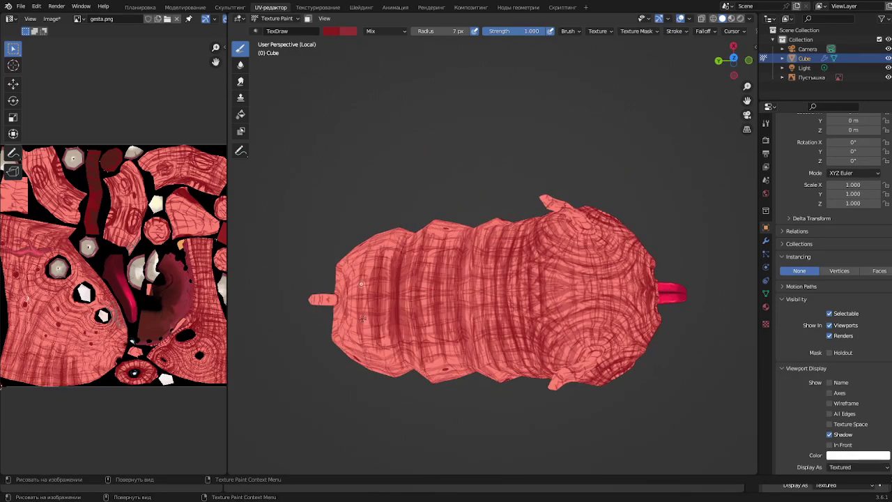
middle_drag(348, 300, 466, 220)
middle_drag(413, 257, 437, 184)
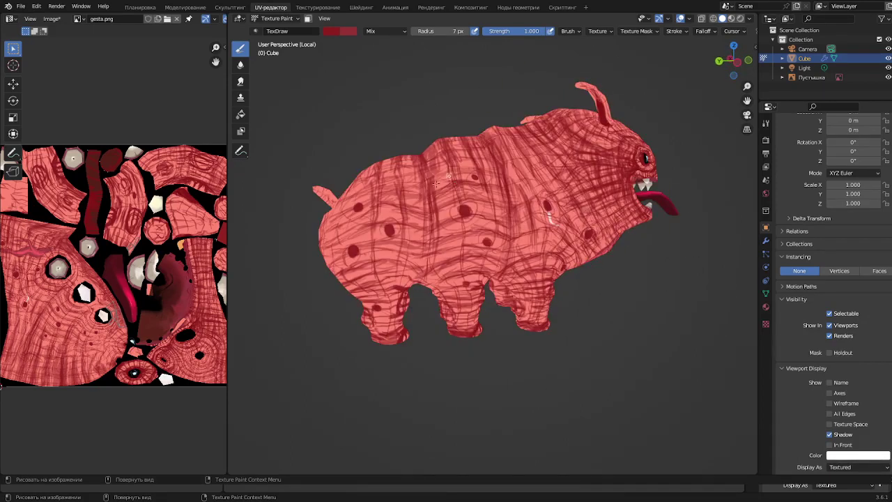
drag(377, 275, 351, 239)
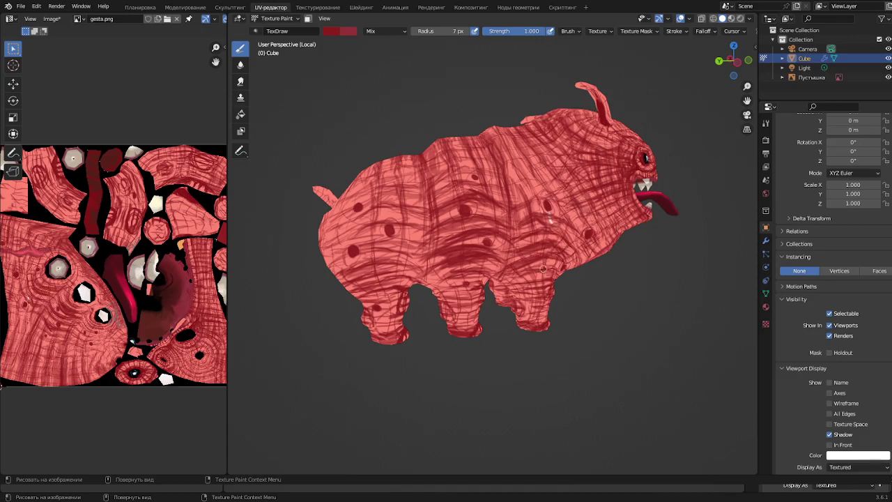
middle_drag(450, 277, 376, 296)
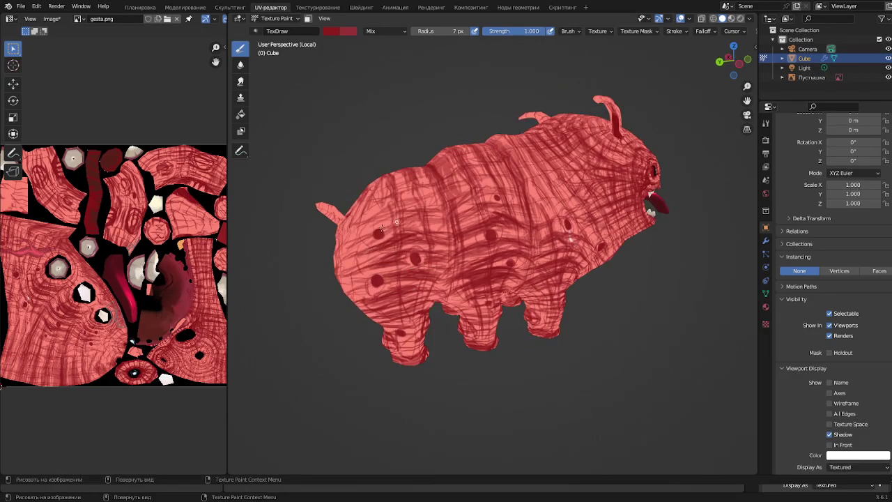
mouse_move(447, 203)
middle_down()
mouse_move(330, 227)
mouse_move(494, 235)
middle_up()
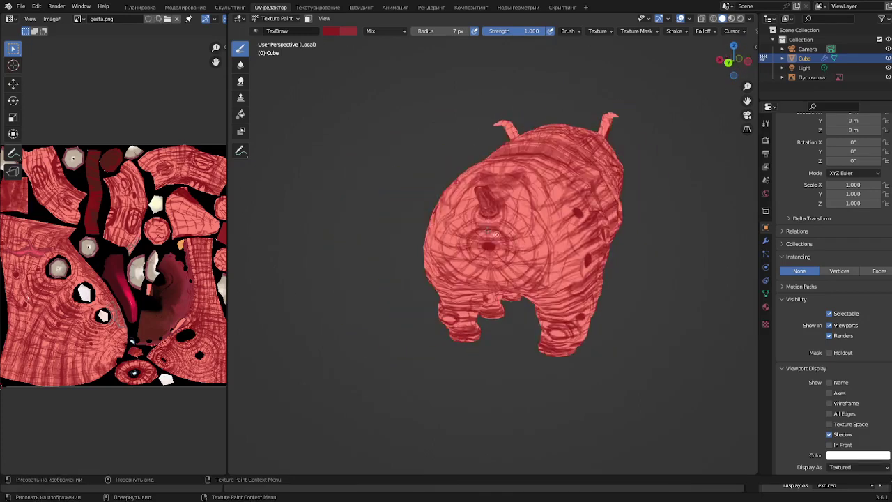
- Inspect the creature from all sides and swap brush colours so light pink is primary
mouse_move(549, 198)
middle_down()
mouse_move(603, 193)
mouse_move(495, 216)
mouse_move(467, 96)
mouse_move(551, 138)
mouse_move(528, 115)
middle_up()
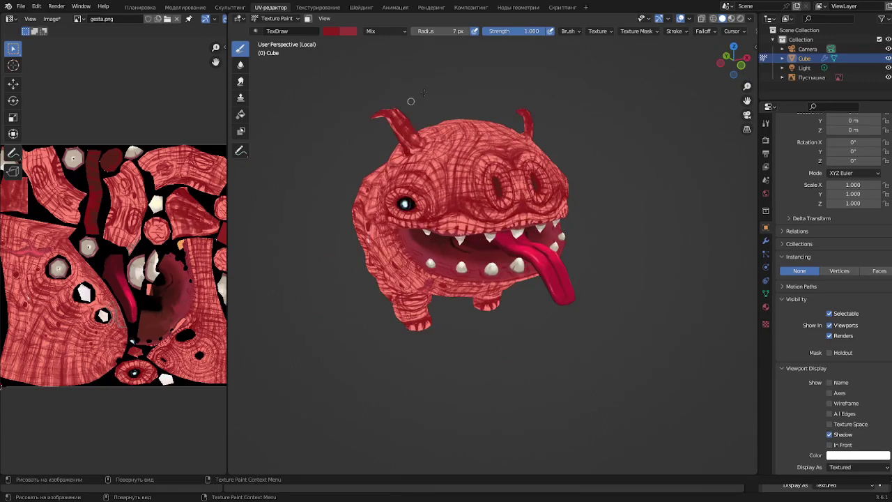
mouse_move(423, 92)
middle_down()
mouse_move(547, 177)
mouse_move(486, 188)
middle_up()
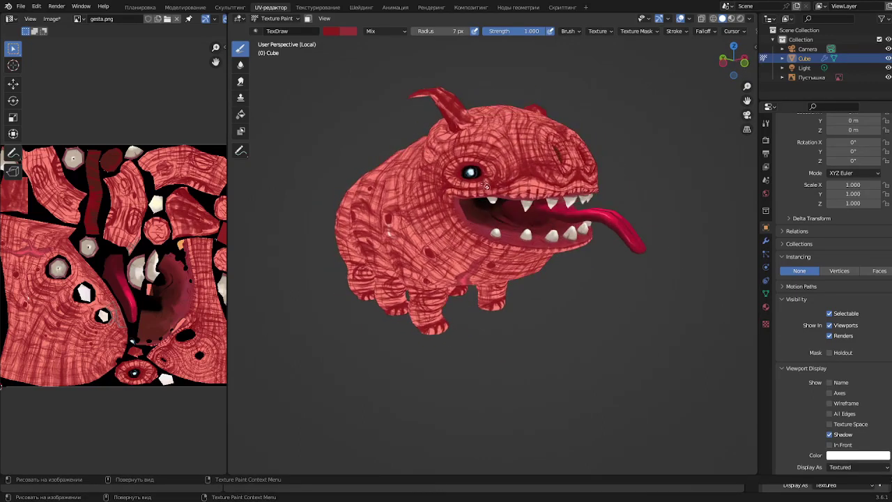
middle_drag(466, 132, 481, 255)
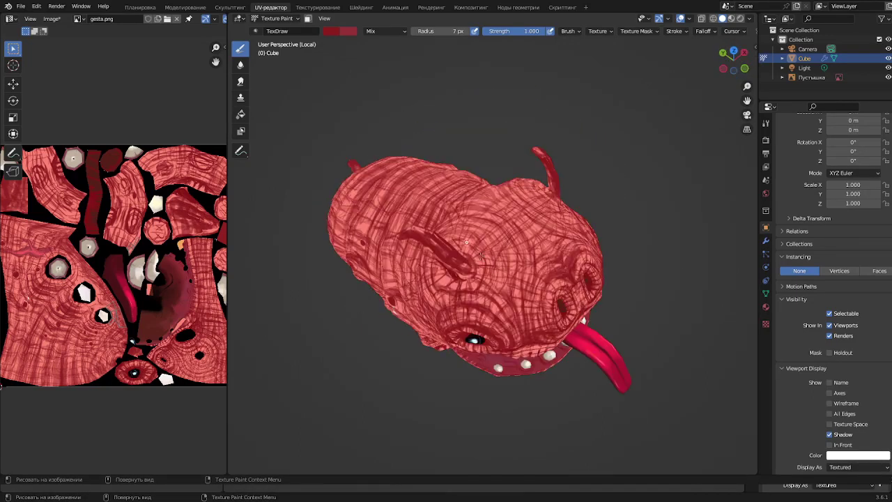
mouse_move(469, 216)
middle_down()
mouse_move(516, 205)
mouse_move(501, 237)
mouse_move(481, 195)
mouse_move(465, 198)
mouse_move(565, 137)
mouse_move(497, 200)
middle_up()
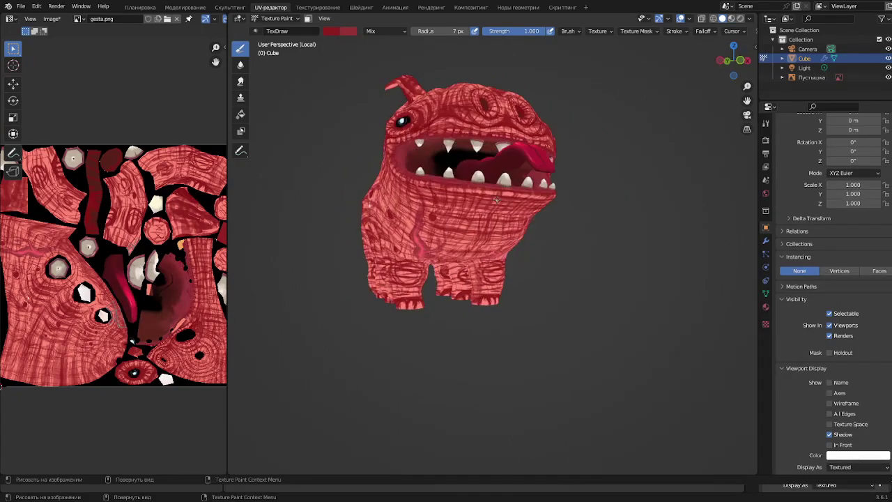
middle_drag(424, 126, 512, 174)
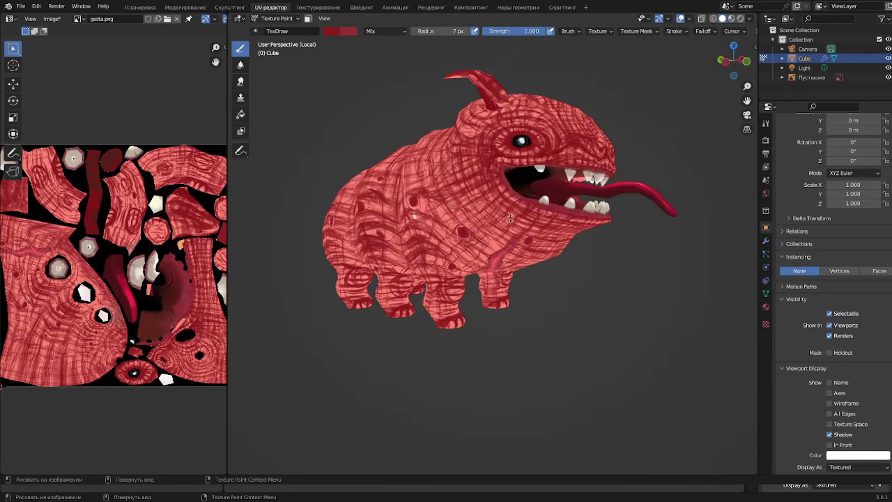
middle_drag(510, 219, 501, 165)
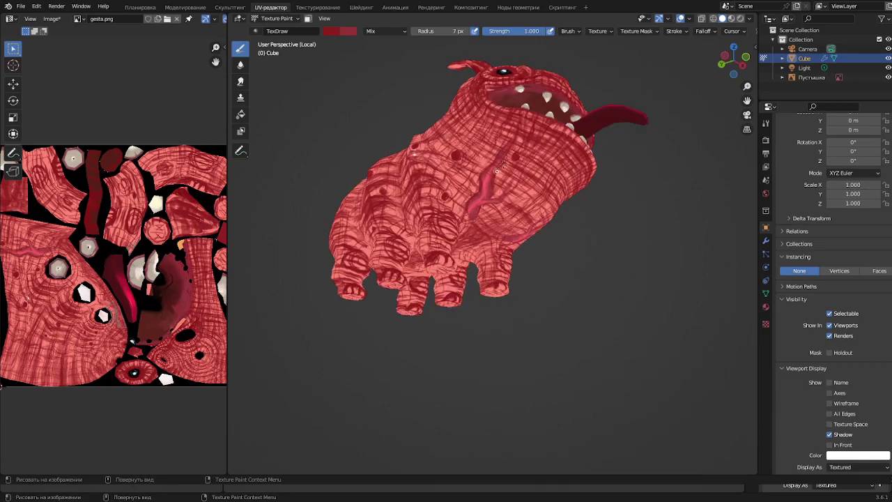
mouse_move(481, 200)
middle_down()
mouse_move(507, 180)
mouse_move(515, 193)
mouse_move(519, 187)
mouse_move(478, 201)
mouse_move(375, 207)
mouse_move(418, 195)
mouse_move(501, 201)
middle_up()
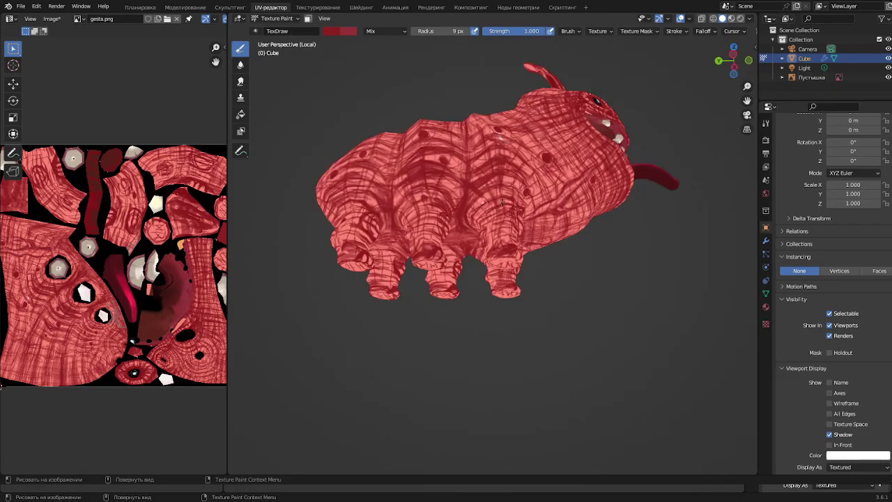
key(x)
mouse_move(412, 202)
middle_down()
mouse_move(367, 255)
mouse_move(490, 305)
mouse_move(801, 294)
mouse_move(472, 283)
mouse_move(487, 284)
middle_up()
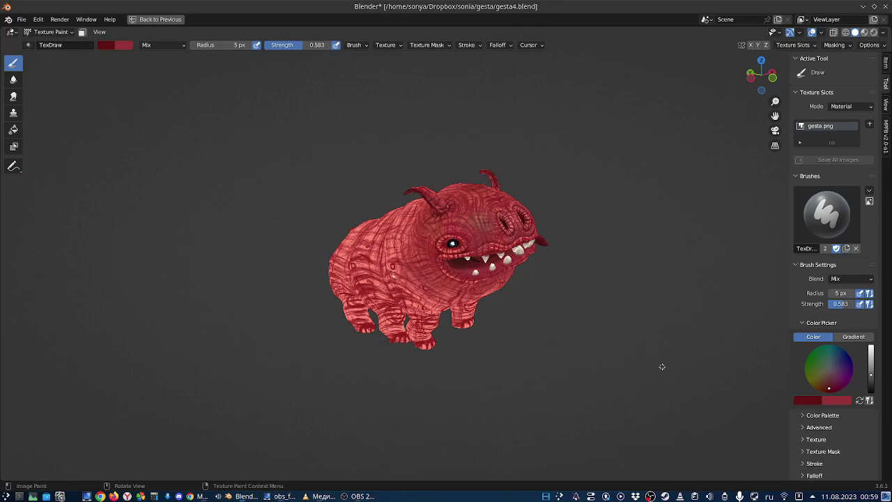
- Set a light salmon brush colour from the brush popup
scroll(662, 367, up, 5)
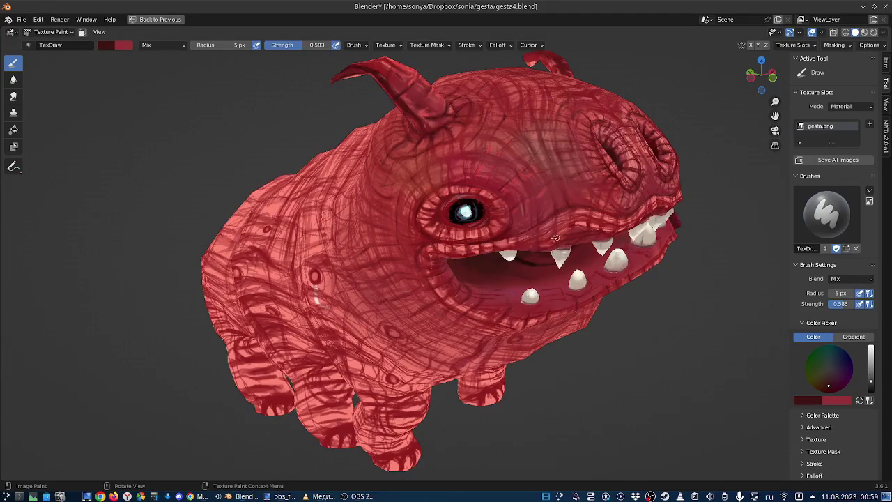
middle_drag(549, 239, 471, 285)
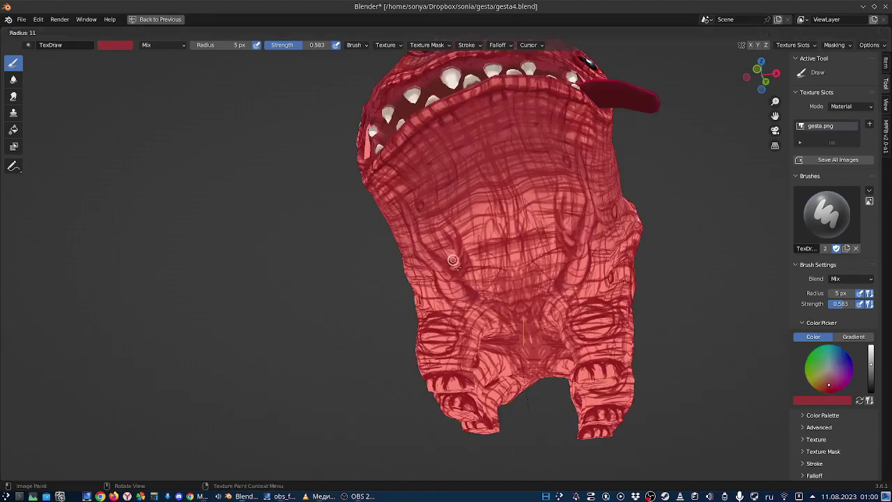
mouse_move(475, 241)
middle_down()
mouse_move(479, 306)
mouse_move(390, 265)
mouse_move(418, 251)
middle_up()
right_click(401, 265)
click(401, 245)
drag(390, 296, 404, 296)
mouse_move(356, 169)
middle_down()
mouse_move(498, 279)
mouse_move(439, 188)
mouse_move(447, 260)
mouse_move(460, 209)
mouse_move(454, 227)
mouse_move(494, 175)
mouse_move(454, 248)
mouse_move(490, 280)
middle_up()
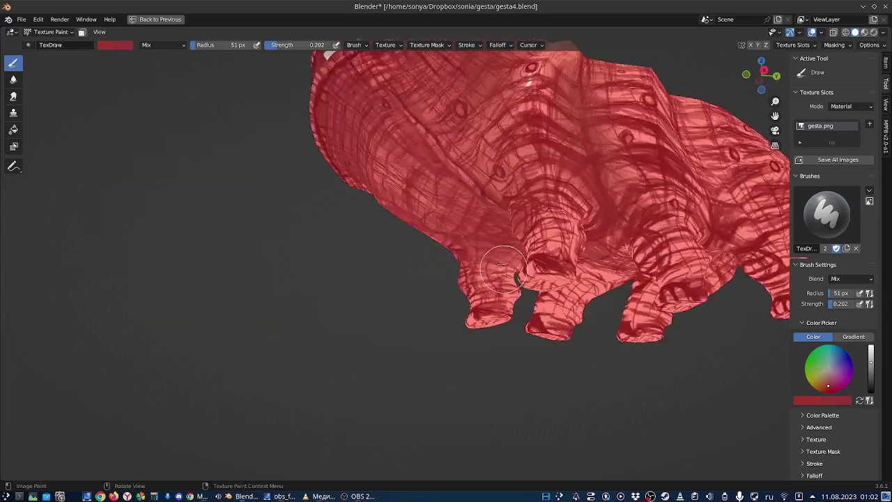
- Shrink the brush radius to 11 px, then fine-tune it to 3 px around the front foot
right_click(490, 280)
key(f)
click(453, 268)
click(841, 156)
mouse_move(529, 230)
middle_down()
mouse_move(490, 279)
mouse_move(436, 288)
middle_up()
key(bracketleft)
key(bracketleft)
mouse_move(451, 219)
middle_down()
mouse_move(478, 259)
mouse_move(499, 257)
mouse_move(510, 232)
mouse_move(454, 223)
mouse_move(384, 233)
mouse_move(445, 230)
middle_up()
key(bracketright)
key(bracketright)
- Set the brush to 59 px radius and 0.196 strength for soft belly shading
right_click(453, 223)
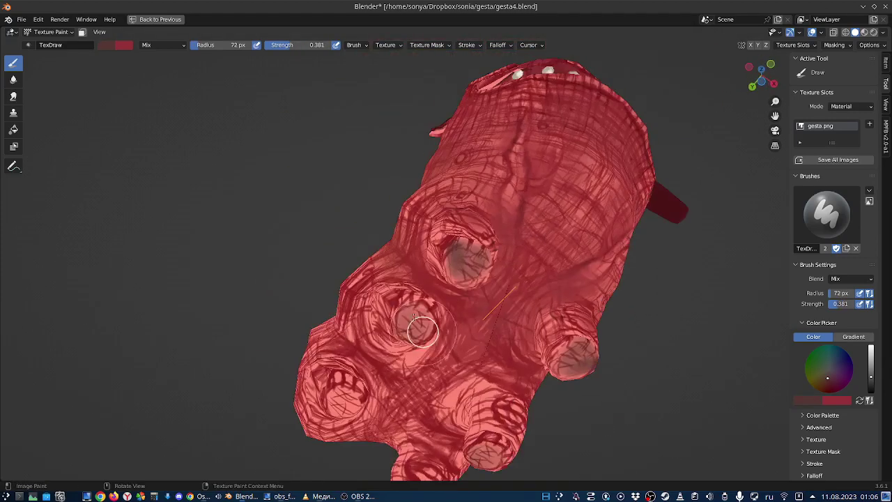
right_click(488, 244)
drag(474, 264, 456, 265)
drag(474, 281, 449, 281)
mouse_move(449, 281)
middle_down()
mouse_move(474, 293)
mouse_move(461, 224)
mouse_move(432, 264)
mouse_move(427, 258)
middle_up()
- Switch to a 4 px darker red brush with 0.470 strength
right_click(428, 258)
drag(452, 307, 411, 307)
mouse_move(418, 293)
middle_down()
mouse_move(465, 278)
mouse_move(443, 273)
mouse_move(457, 229)
mouse_move(435, 209)
middle_up()
key(shift+f)
click(470, 288)
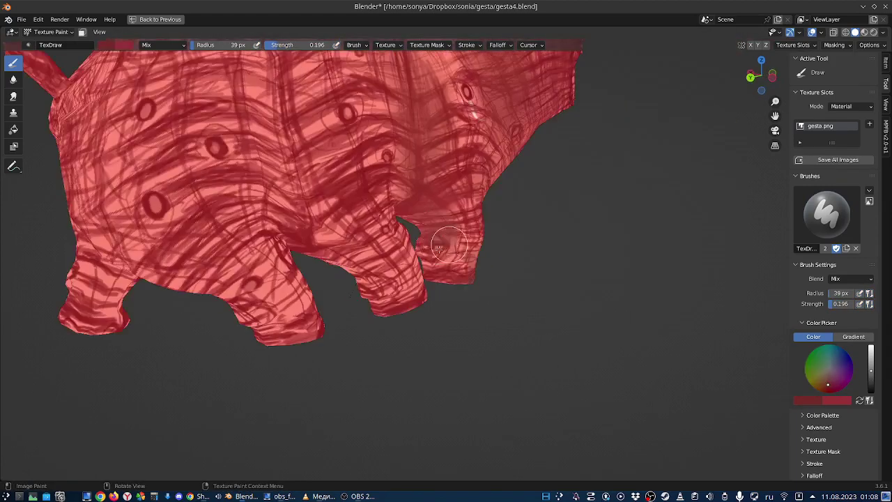
- Switch to a small, stronger brush and alternate dark red and near-white for leg details
right_click(500, 301)
key(Escape)
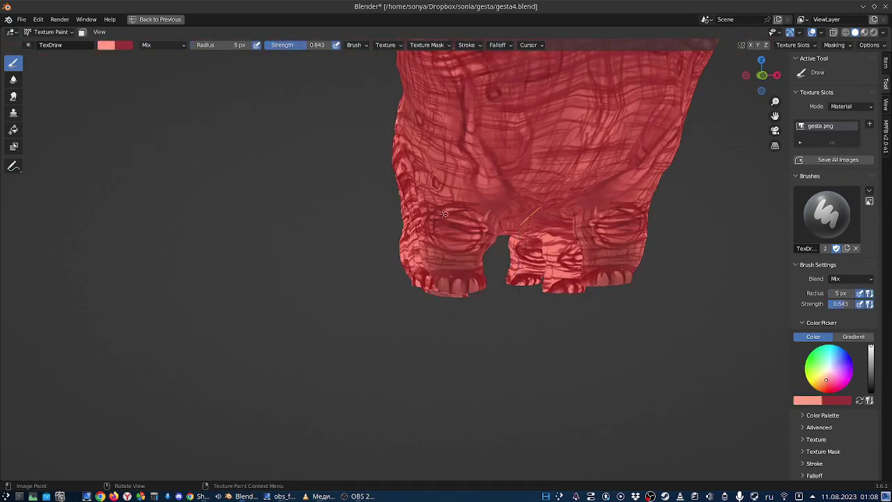
mouse_move(437, 243)
middle_down()
mouse_move(414, 295)
mouse_move(463, 270)
mouse_move(478, 250)
middle_up()
key(s)
mouse_move(457, 217)
middle_down()
mouse_move(466, 280)
mouse_move(440, 195)
mouse_move(422, 207)
mouse_move(425, 258)
mouse_move(363, 325)
middle_up()
key(s)
key(s)
key(s)
key(s)
key(s)
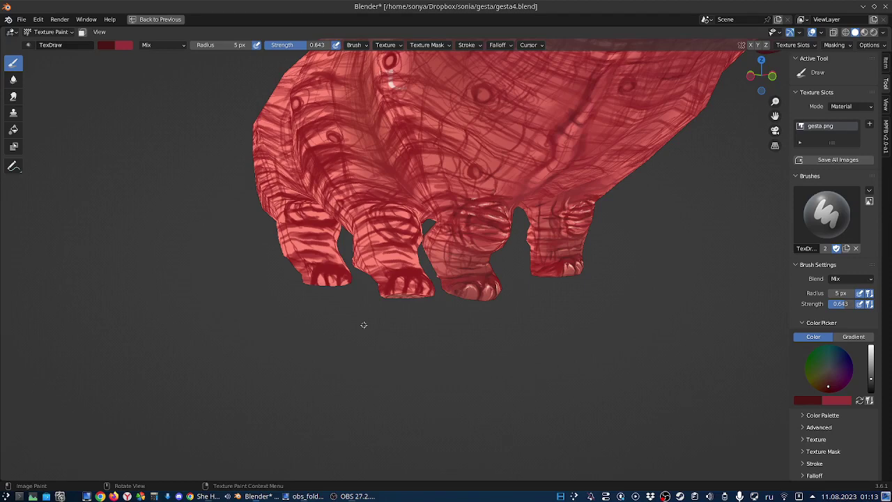
- Add fine dark hatching to the toes and underside of the legs from low angles
key(s)
mouse_move(444, 211)
middle_down()
mouse_move(442, 239)
mouse_move(425, 256)
mouse_move(439, 276)
mouse_move(439, 254)
mouse_move(481, 285)
mouse_move(429, 239)
middle_up()
right_click(439, 254)
scroll(460, 272, up, 3)
middle_drag(459, 198, 490, 142)
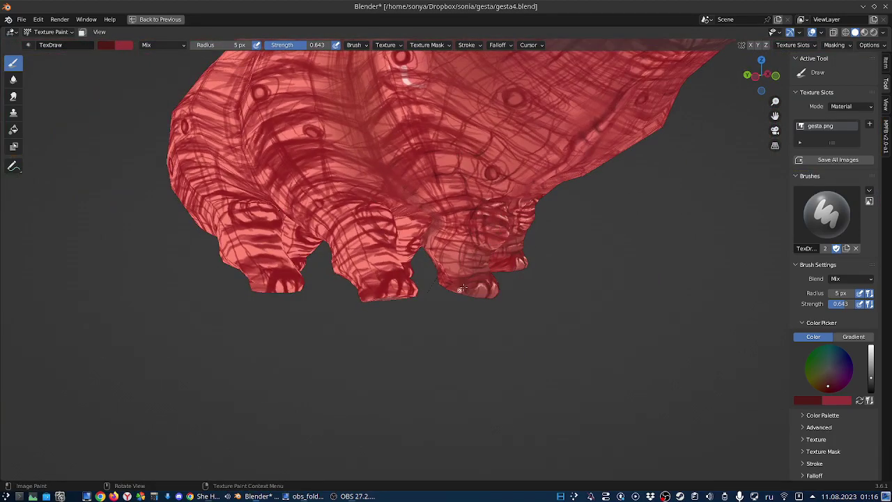
mouse_move(462, 288)
middle_down()
mouse_move(479, 355)
mouse_move(475, 273)
mouse_move(446, 265)
middle_up()
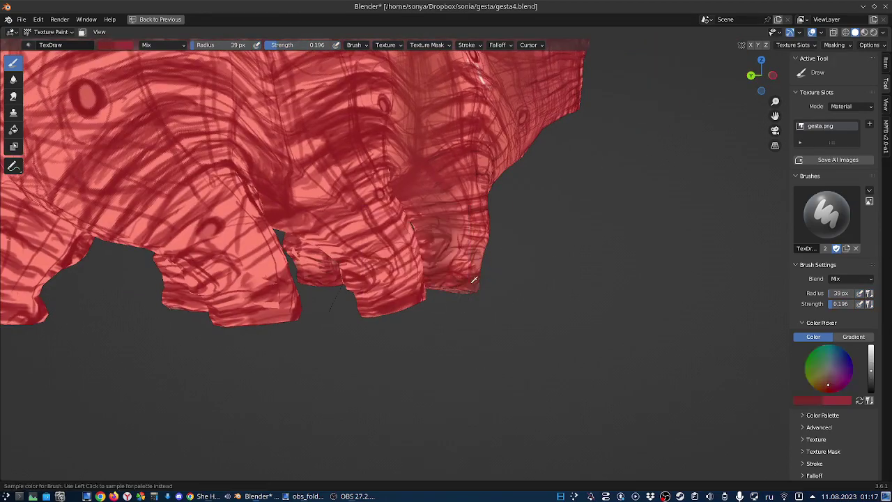
scroll(446, 265, down, 5)
scroll(446, 265, down, 5)
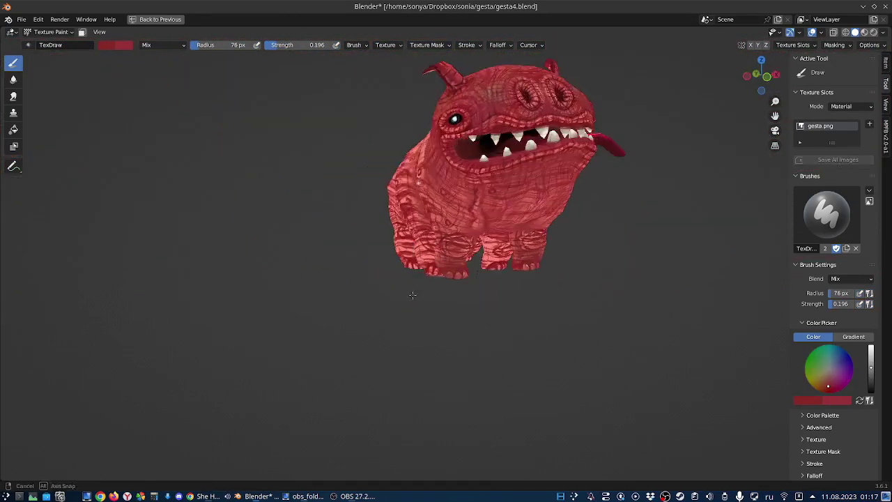
- Set the brush radius to 4 px and sample dark red to hatch the creature's sides
scroll(507, 205, up, 5)
mouse_move(507, 205)
middle_down()
mouse_move(475, 215)
mouse_move(464, 179)
mouse_move(453, 223)
mouse_move(413, 199)
mouse_move(479, 217)
middle_up()
key(f)
click(467, 174)
right_click(452, 223)
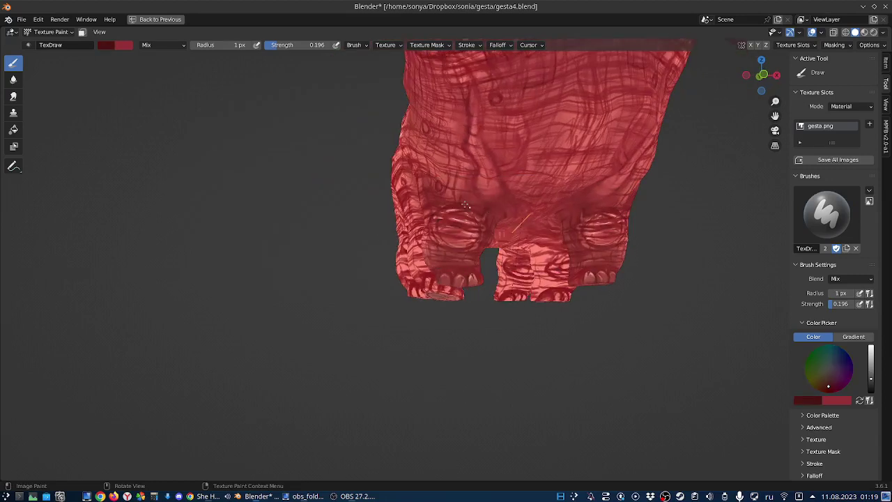
middle_drag(481, 263, 468, 216)
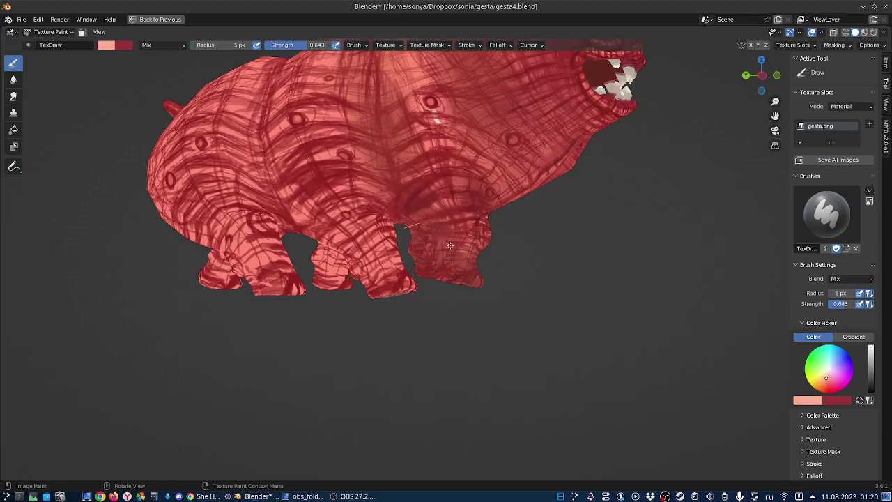
middle_drag(449, 258, 453, 205)
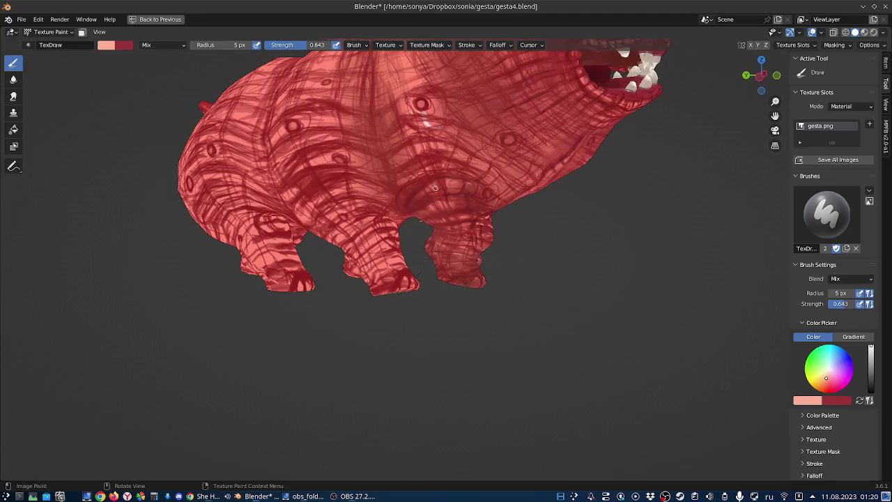
middle_drag(412, 184, 480, 200)
key(s)
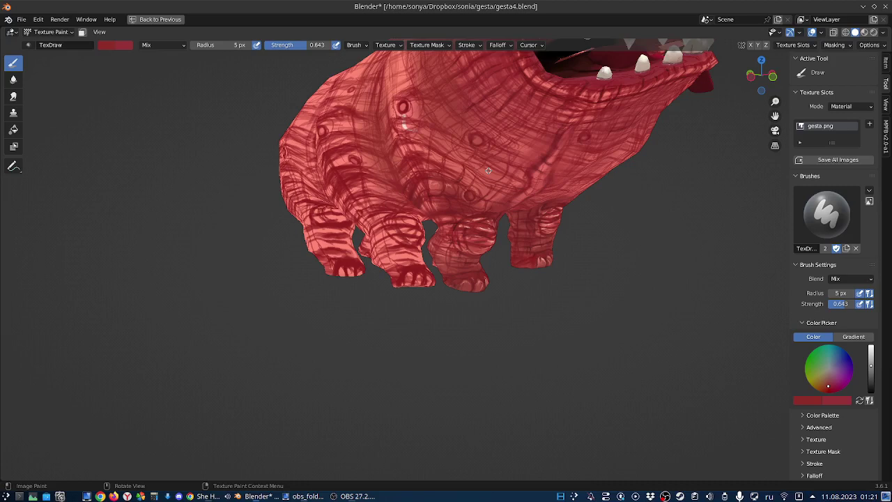
- Paint dense dark hatching over the underside and legs from several close angles
right_click(488, 170)
middle_drag(487, 186, 410, 275)
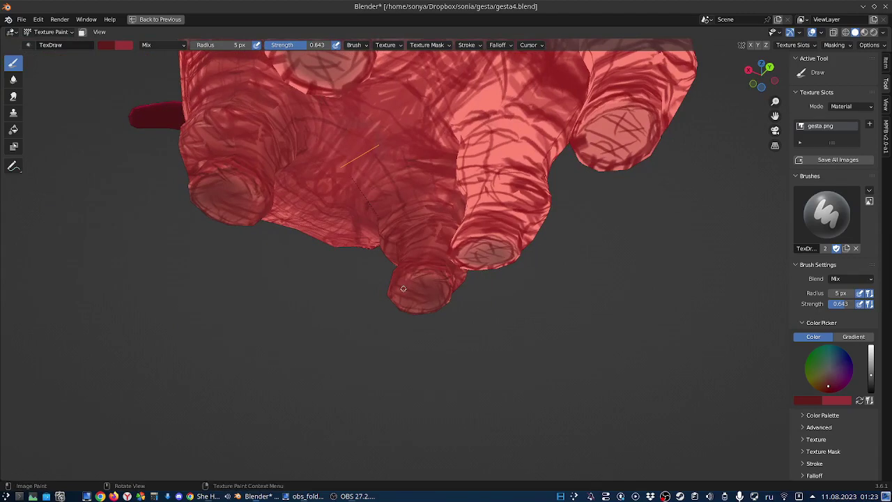
middle_drag(225, 183, 443, 208)
middle_drag(457, 178, 380, 197)
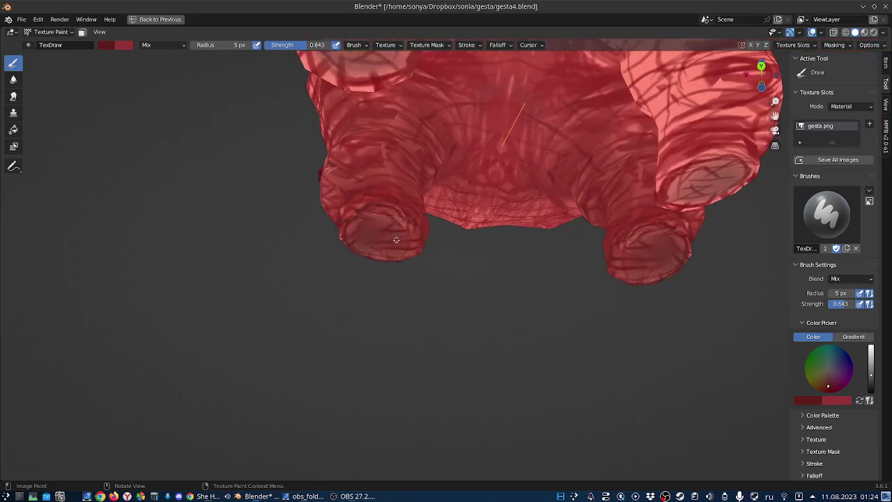
middle_drag(385, 249, 513, 218)
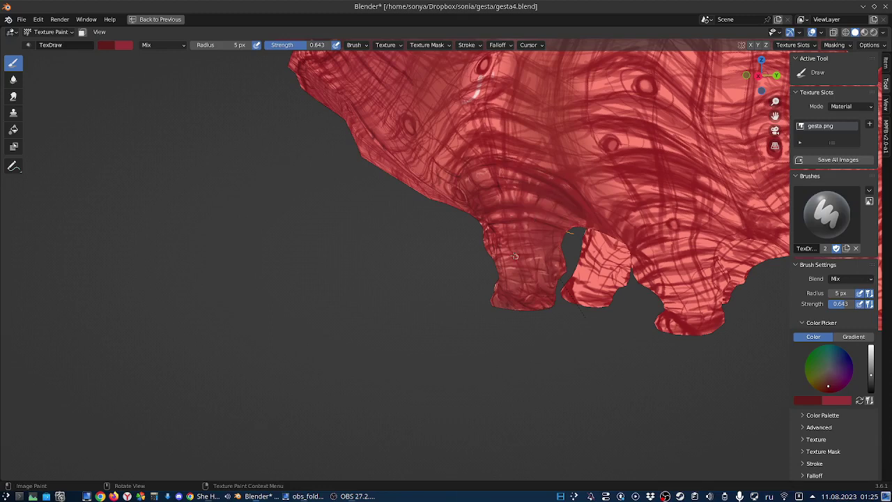
middle_drag(529, 236, 559, 177)
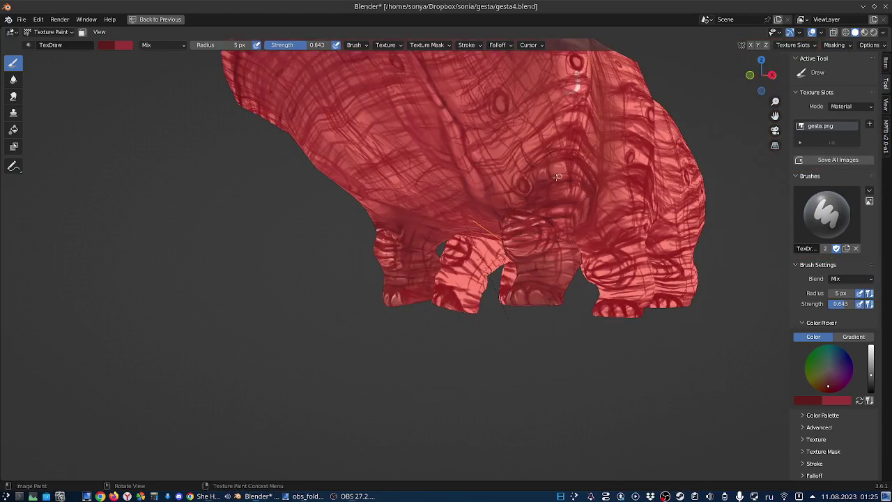
mouse_move(531, 208)
middle_down()
mouse_move(534, 222)
mouse_move(597, 234)
middle_up()
scroll(535, 226, up, 2)
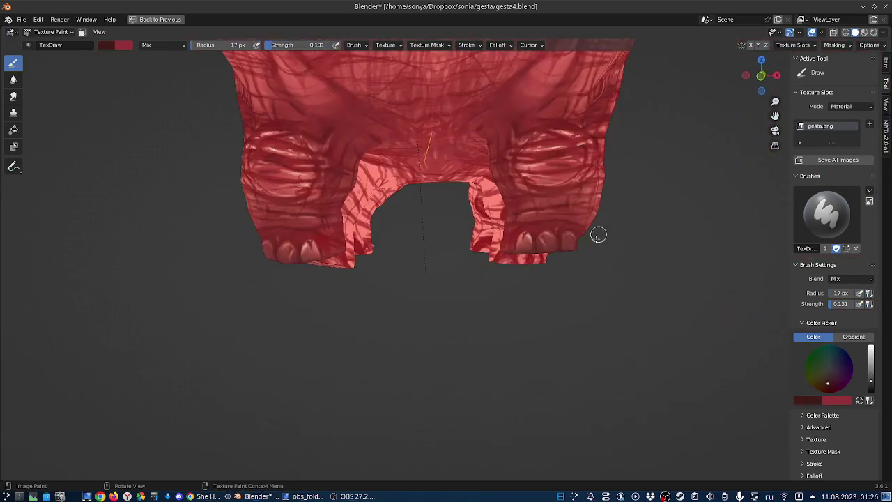
middle_drag(549, 196, 418, 180)
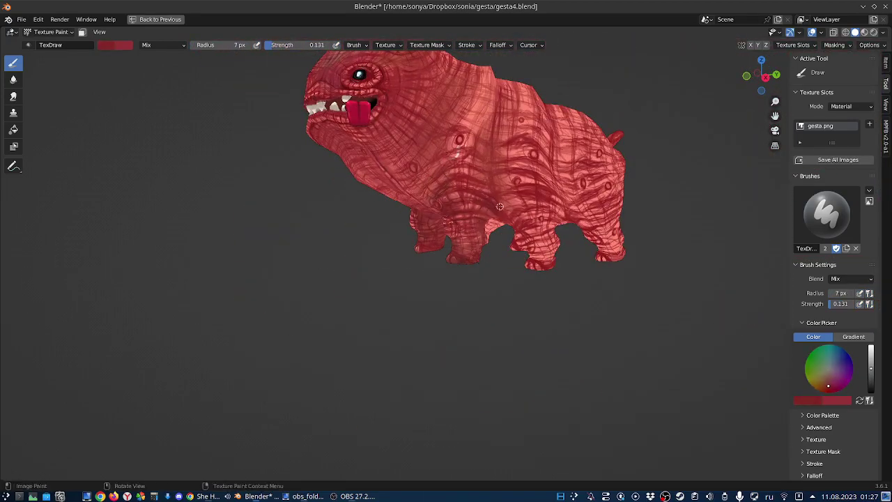
scroll(400, 176, up, 2)
- Enlarge the brush, raise strength to 0.774 and paint light pink over the monster's back
key(f)
mouse_move(428, 149)
middle_down()
mouse_move(418, 143)
mouse_move(464, 239)
middle_up()
right_click(460, 174)
click(454, 160)
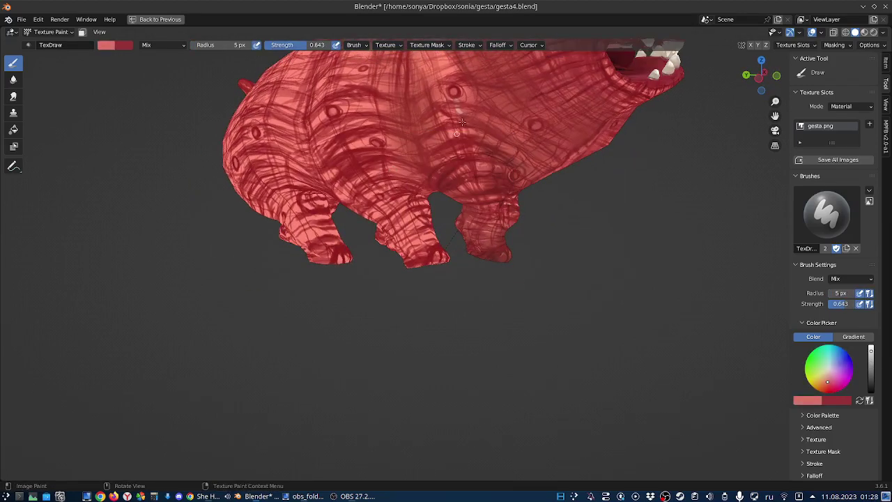
right_click(413, 139)
drag(405, 173, 417, 173)
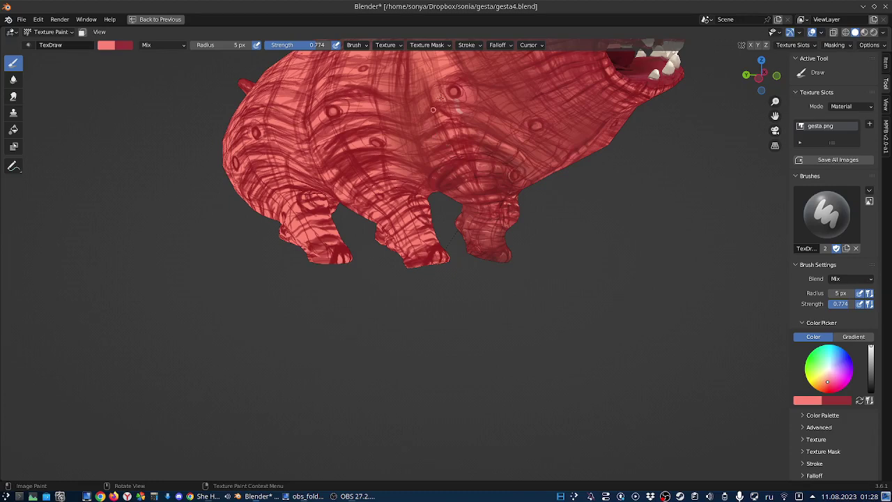
middle_drag(441, 97, 424, 95)
right_click(436, 126)
click(437, 130)
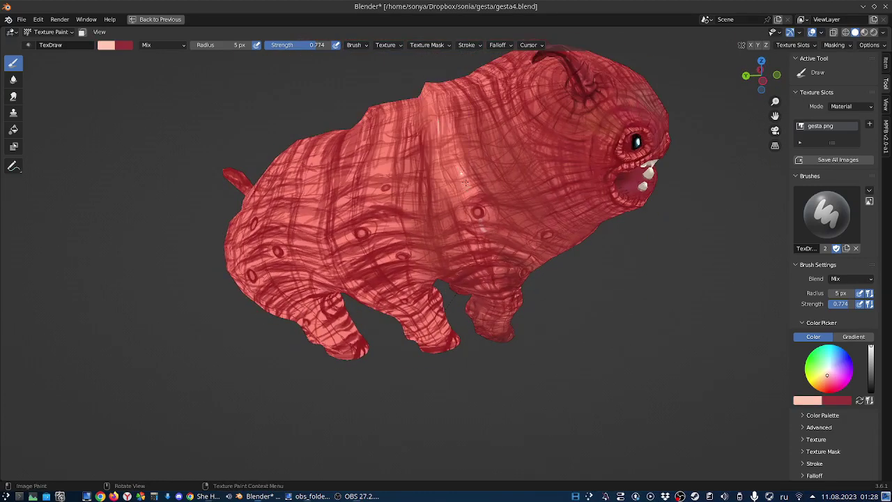
mouse_move(465, 182)
middle_down()
mouse_move(473, 170)
mouse_move(496, 192)
mouse_move(418, 190)
middle_up()
- Add final dark red strokes around the open mouth and save all painted images
key(s)
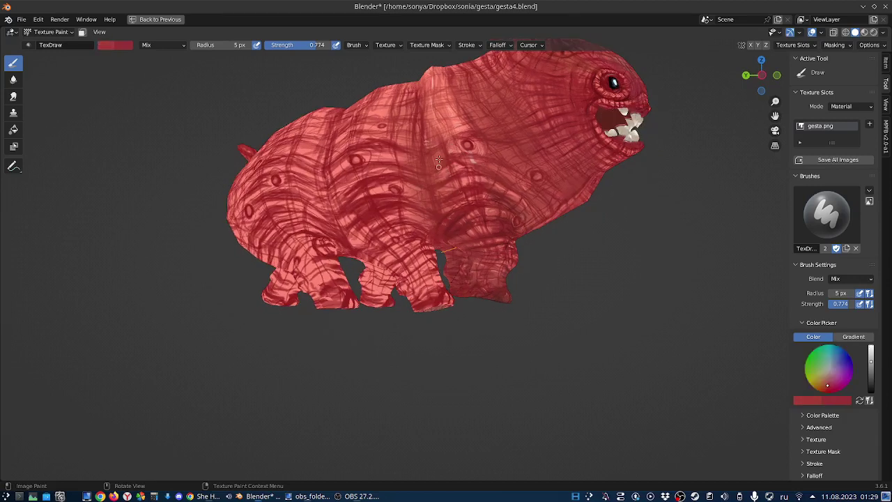
middle_drag(460, 161, 371, 182)
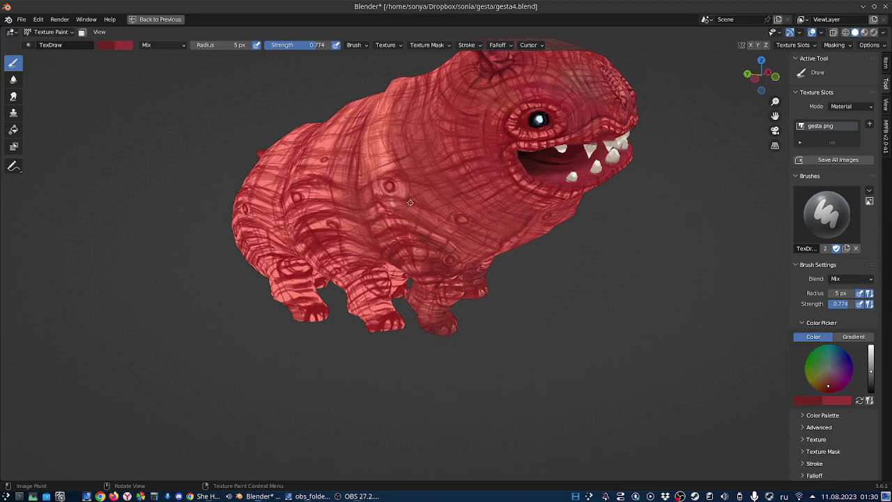
middle_drag(452, 162, 429, 130)
click(825, 162)
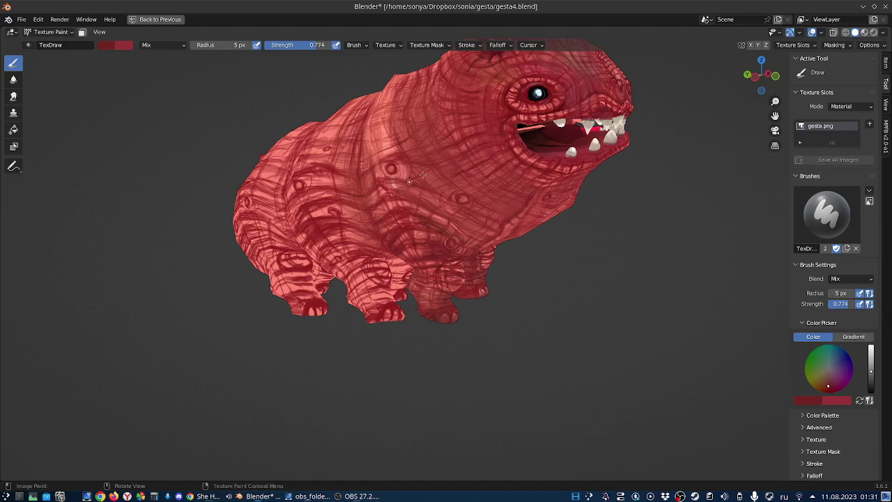
middle_drag(453, 160, 495, 166)
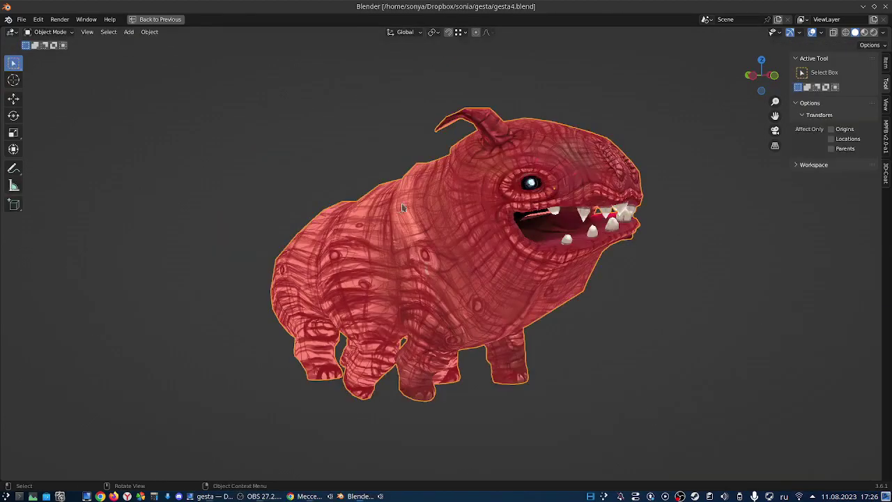
- Switch the monster into Texture Paint mode from the Quick Favorites menu
key(q)
click(418, 264)
middle_drag(446, 230, 460, 174)
- Try the Clone brush at an 18 px radius, then return to the Draw brush
click(14, 112)
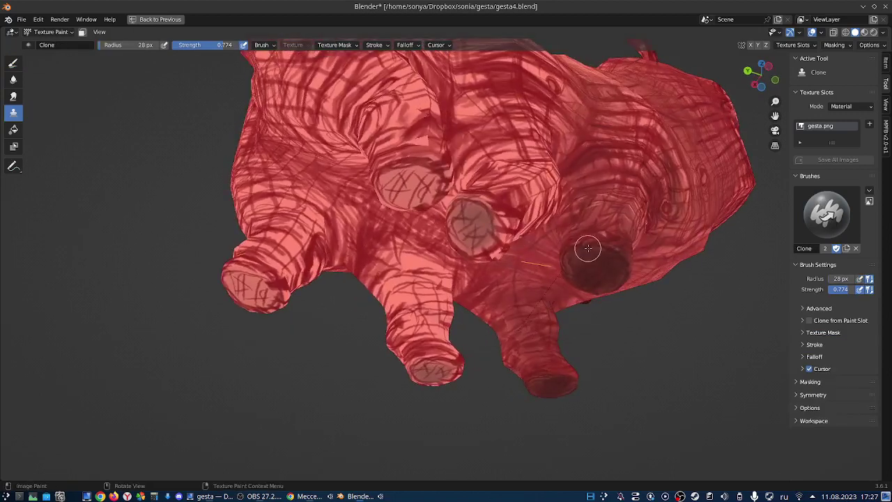
mouse_move(588, 243)
middle_down()
mouse_move(517, 269)
mouse_move(557, 259)
mouse_move(405, 265)
mouse_move(438, 171)
middle_up()
right_click(437, 171)
drag(418, 161, 390, 161)
mouse_move(390, 181)
middle_down()
mouse_move(318, 219)
mouse_move(534, 271)
mouse_move(504, 245)
mouse_move(348, 209)
mouse_move(485, 208)
mouse_move(348, 287)
mouse_move(410, 249)
mouse_move(396, 244)
mouse_move(360, 184)
mouse_move(378, 259)
mouse_move(364, 243)
mouse_move(420, 271)
mouse_move(562, 260)
mouse_move(534, 323)
middle_up()
key(shift+space)
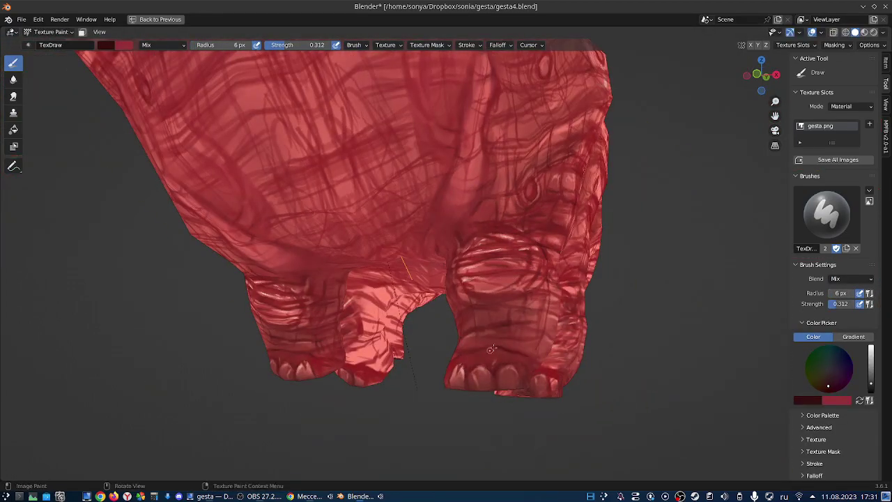
- Shrink the brush to 9 px and sample lighter and darker reds from the legs
mouse_move(437, 342)
middle_down()
mouse_move(522, 258)
mouse_move(318, 189)
mouse_move(390, 209)
mouse_move(464, 214)
mouse_move(345, 100)
mouse_move(564, 285)
mouse_move(344, 232)
mouse_move(411, 230)
mouse_move(372, 228)
middle_up()
key(shift+space)
key(shift+space)
key(shift+space)
key(bracketleft)
key(bracketleft)
key(bracketleft)
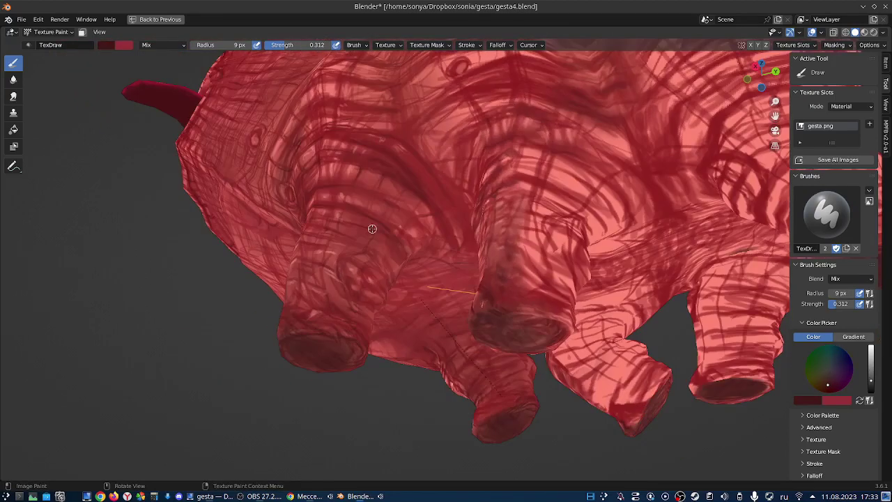
mouse_move(312, 244)
middle_down()
mouse_move(441, 211)
mouse_move(398, 252)
middle_up()
key(s)
key(shift+f)
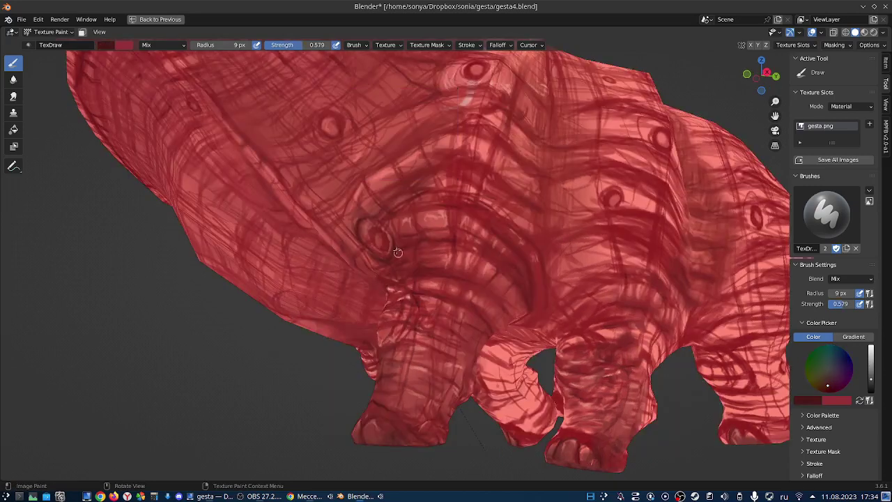
middle_drag(438, 185, 376, 356)
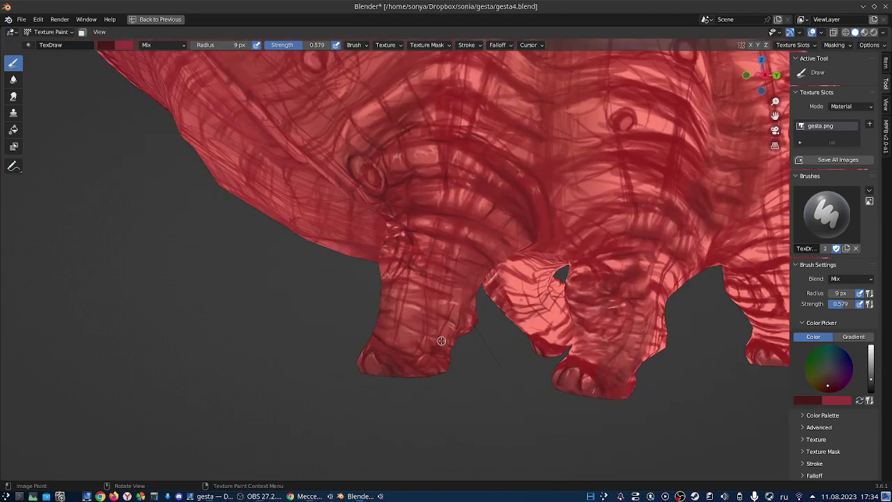
mouse_move(393, 317)
middle_down()
mouse_move(390, 280)
mouse_move(345, 164)
middle_up()
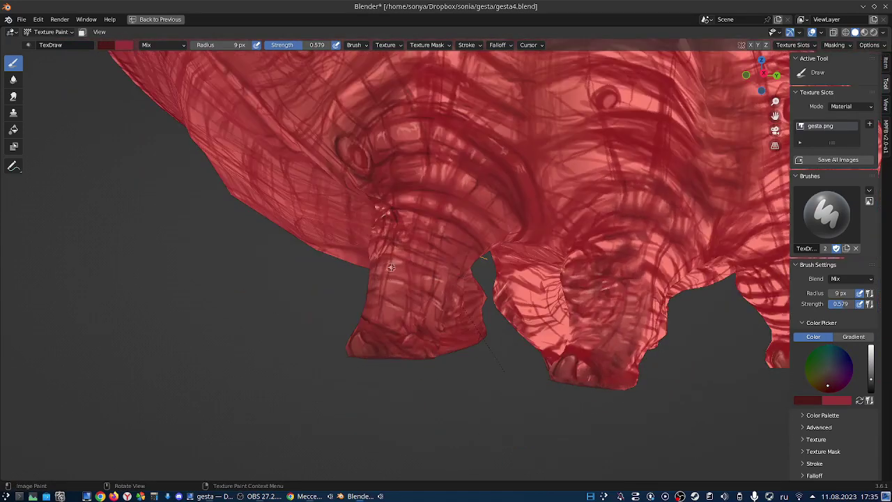
- Paint pale pink toenails along the foot tips, then resample dark red
right_click(345, 164)
click(370, 104)
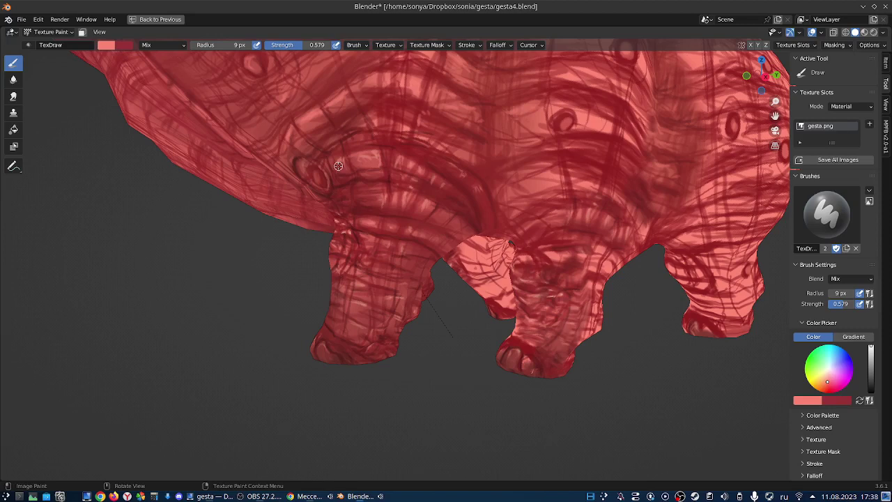
key(s)
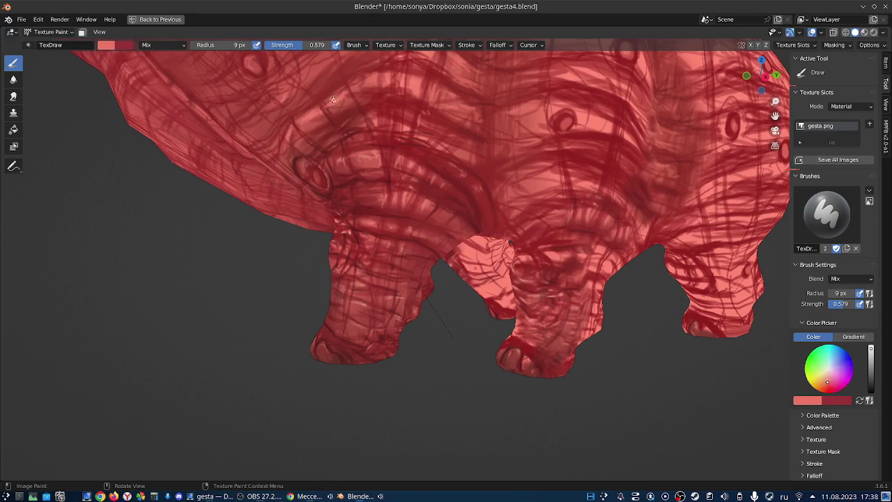
mouse_move(338, 166)
middle_down()
mouse_move(578, 253)
mouse_move(555, 275)
middle_up()
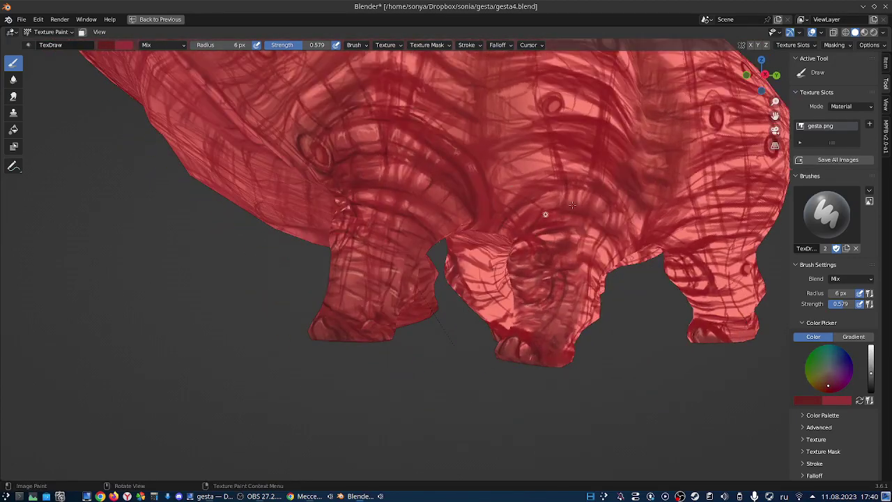
mouse_move(553, 172)
middle_down()
mouse_move(611, 334)
mouse_move(372, 312)
mouse_move(348, 279)
mouse_move(453, 293)
mouse_move(501, 279)
middle_up()
- Darken the brush colour and set it to 14 px radius at full 1.000 strength
right_click(348, 279)
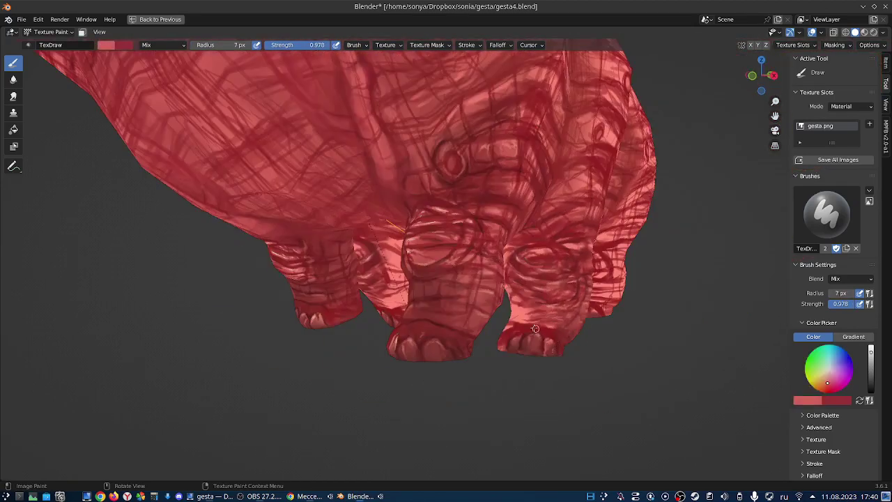
right_click(502, 278)
drag(547, 268, 547, 286)
mouse_move(547, 293)
middle_down()
mouse_move(534, 316)
mouse_move(428, 339)
mouse_move(478, 314)
mouse_move(528, 360)
mouse_move(558, 338)
middle_up()
right_click(557, 338)
drag(557, 364, 516, 364)
drag(551, 378, 606, 378)
mouse_move(557, 362)
middle_down()
mouse_move(460, 301)
mouse_move(401, 304)
mouse_move(432, 355)
mouse_move(502, 323)
mouse_move(512, 279)
mouse_move(477, 258)
middle_up()
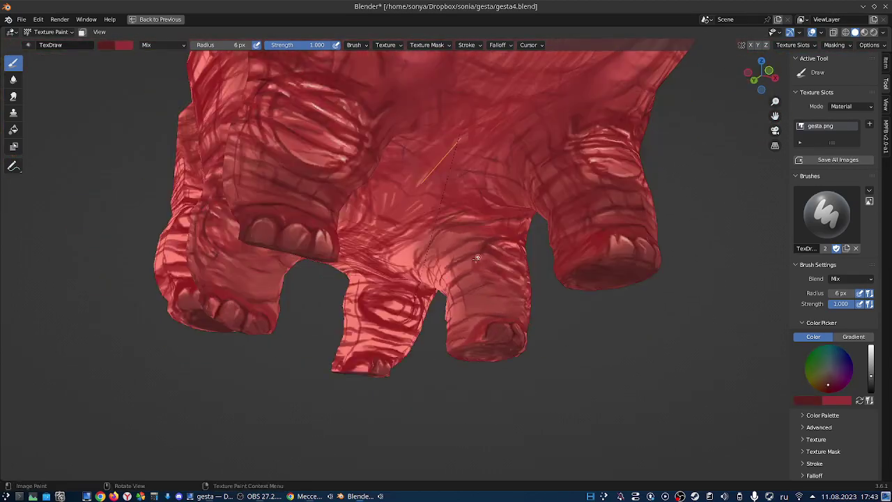
- Enlarge the brush radius to 57 px and sample a colour from the model
middle_drag(463, 206, 335, 261)
right_click(334, 260)
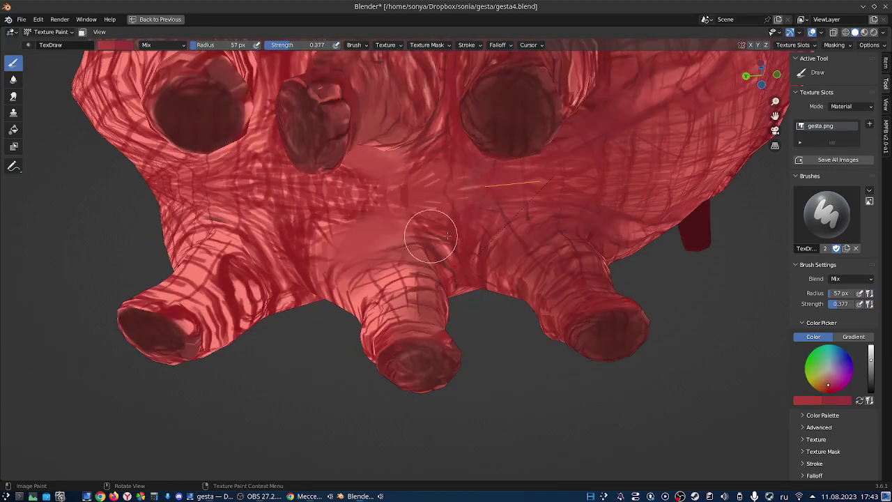
mouse_move(428, 235)
middle_down()
mouse_move(435, 313)
mouse_move(452, 176)
mouse_move(377, 225)
middle_up()
key(s)
click(452, 175)
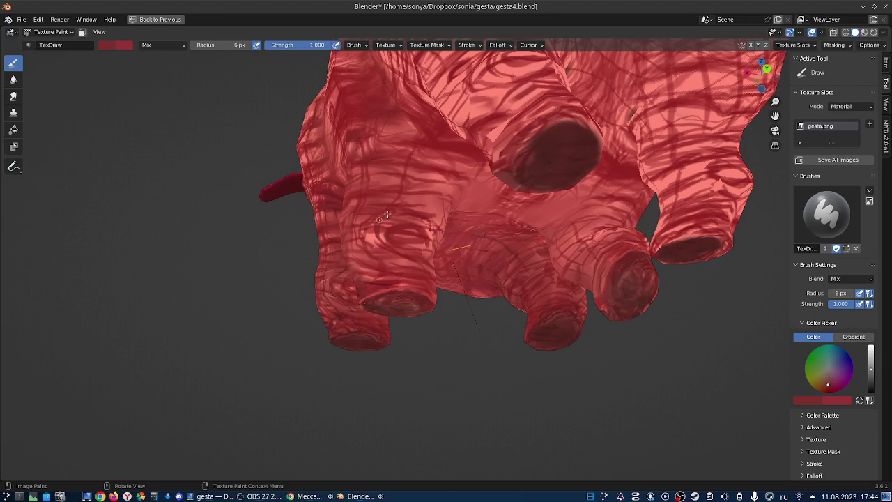
mouse_move(398, 178)
middle_down()
mouse_move(414, 209)
mouse_move(447, 170)
mouse_move(473, 174)
mouse_move(439, 194)
mouse_move(516, 171)
mouse_move(488, 209)
mouse_move(508, 262)
middle_up()
- Sample darker reds and shade the legs from several low viewing angles
key(s)
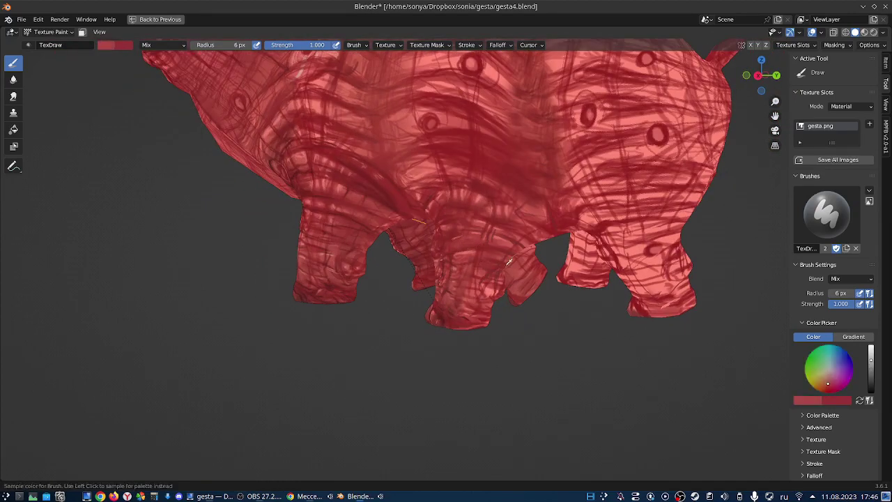
click(467, 274)
middle_drag(462, 292, 506, 271)
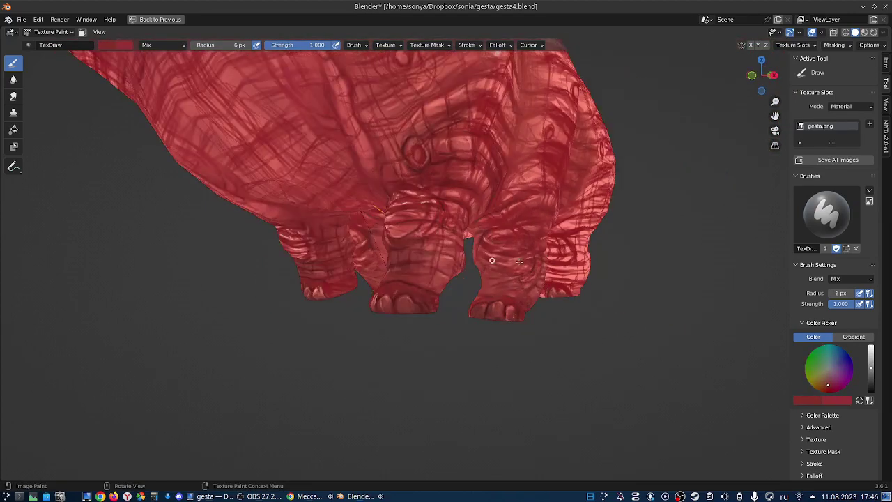
key(s)
mouse_move(507, 217)
middle_down()
mouse_move(464, 169)
mouse_move(481, 141)
middle_up()
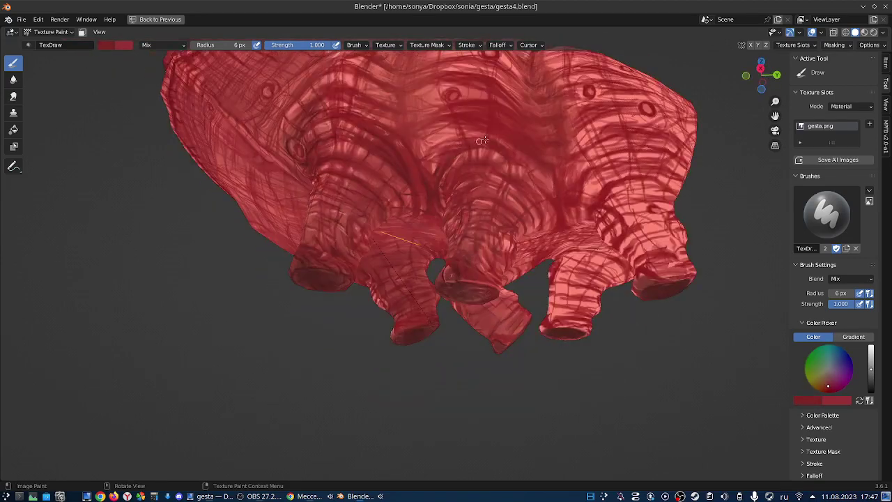
mouse_move(407, 132)
middle_down()
mouse_move(513, 185)
mouse_move(529, 228)
middle_up()
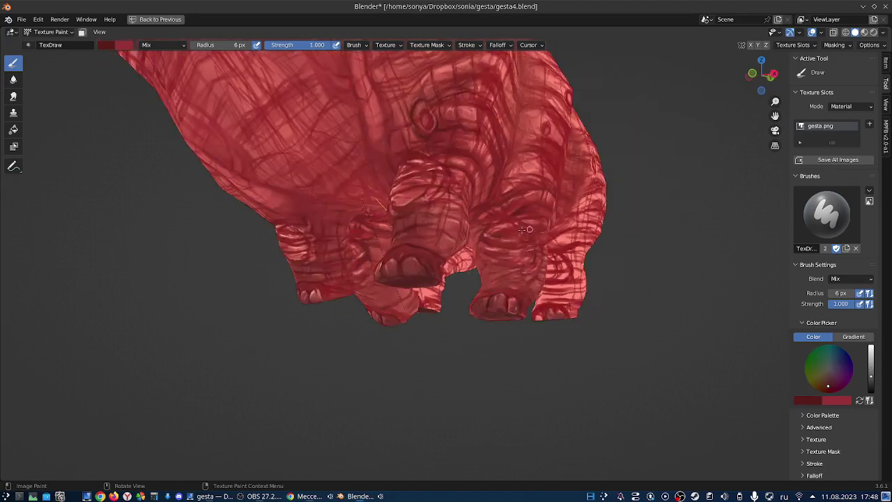
mouse_move(495, 202)
middle_down()
mouse_move(426, 207)
mouse_move(452, 207)
mouse_move(488, 152)
mouse_move(449, 103)
middle_up()
mouse_move(383, 157)
middle_down()
mouse_move(459, 143)
mouse_move(467, 118)
middle_up()
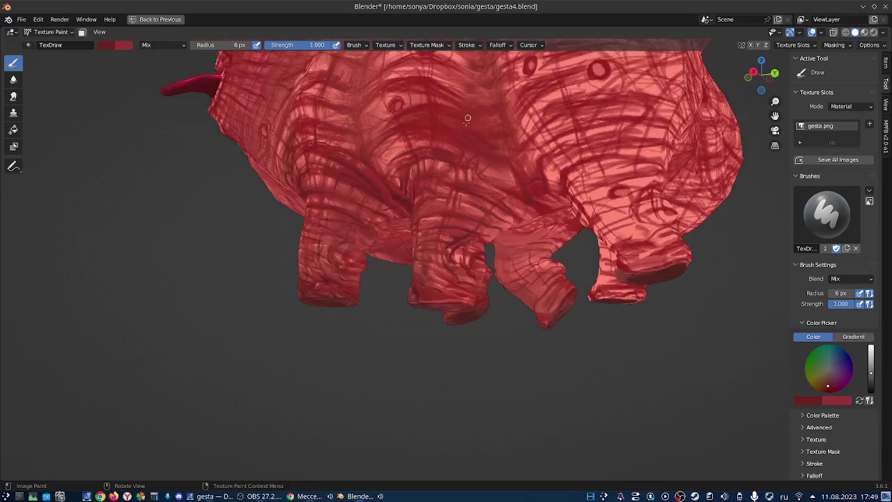
mouse_move(520, 89)
middle_down()
mouse_move(398, 230)
mouse_move(444, 271)
mouse_move(507, 258)
mouse_move(342, 293)
middle_up()
- Resize the brush and layer lighter pink and red strokes around the legs
key(f)
click(398, 229)
key(shift+f)
click(398, 229)
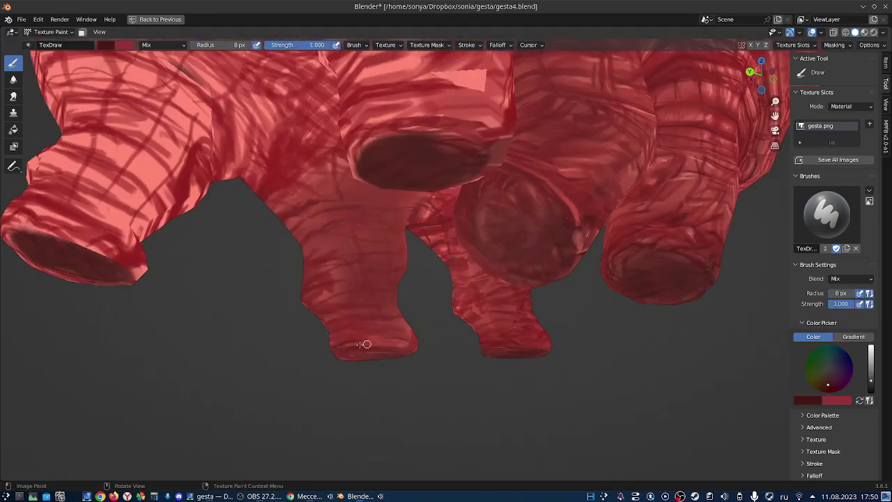
middle_drag(376, 251, 334, 273)
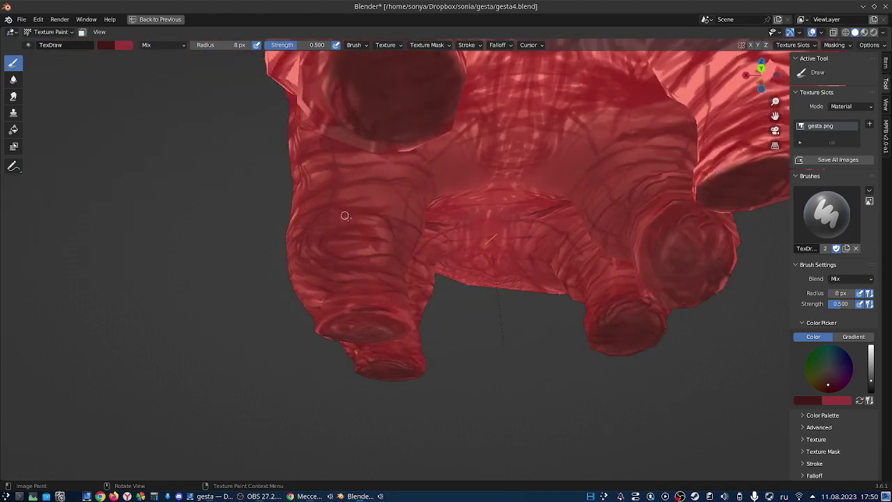
mouse_move(352, 194)
middle_down()
mouse_move(407, 282)
mouse_move(501, 352)
mouse_move(502, 370)
middle_up()
key(s)
key(s)
key(s)
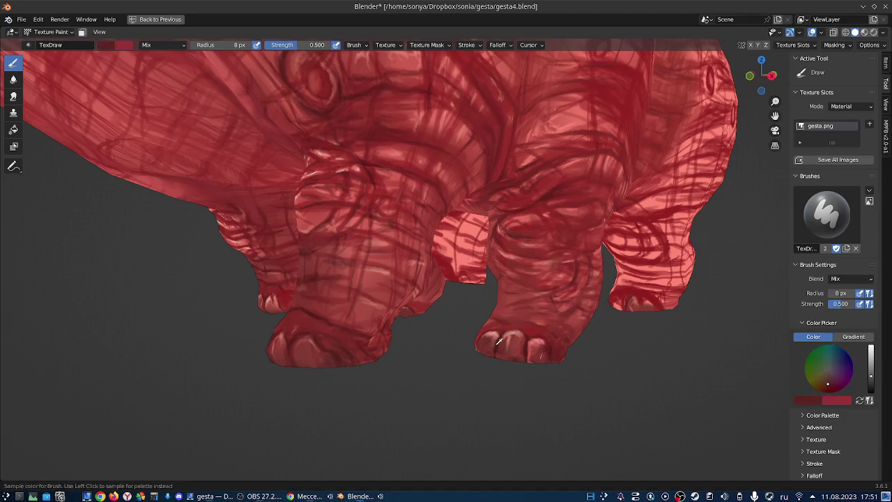
middle_drag(510, 324, 418, 230)
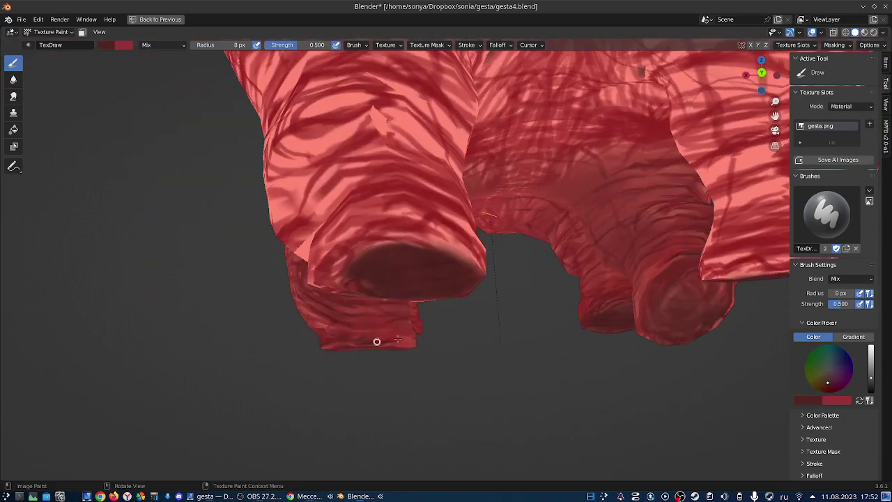
mouse_move(377, 341)
middle_down()
mouse_move(351, 336)
mouse_move(346, 307)
middle_up()
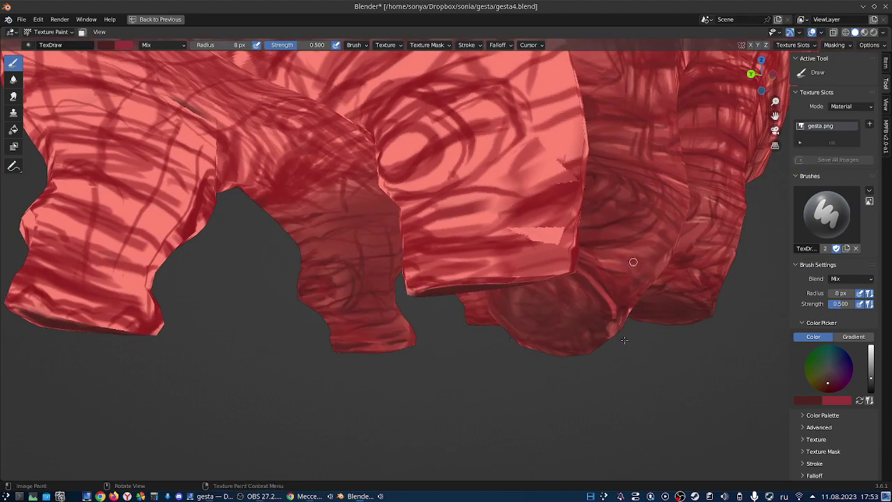
mouse_move(347, 266)
middle_down()
mouse_move(558, 234)
mouse_move(359, 245)
middle_up()
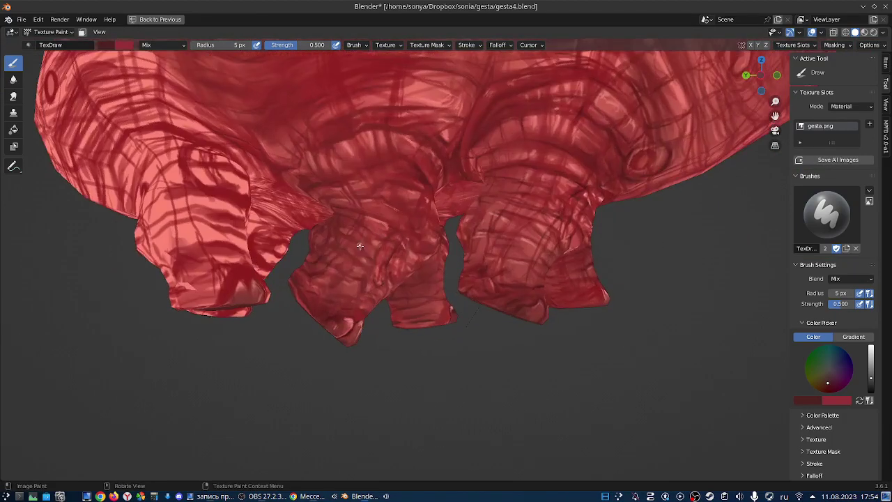
middle_drag(331, 275, 597, 244)
key(s)
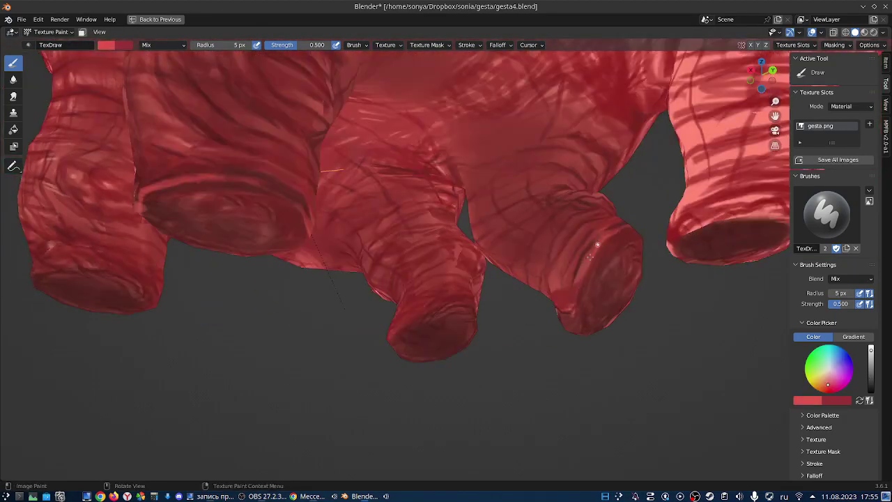
- Set the brush to 9 px, sample dark red and shade the legs from below
key(s)
key(f)
click(575, 230)
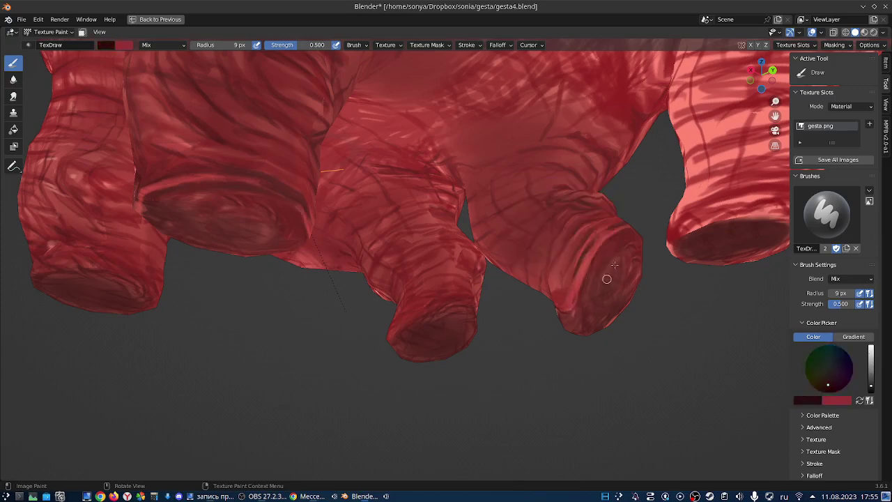
middle_drag(574, 230, 578, 211)
middle_drag(515, 175, 476, 227)
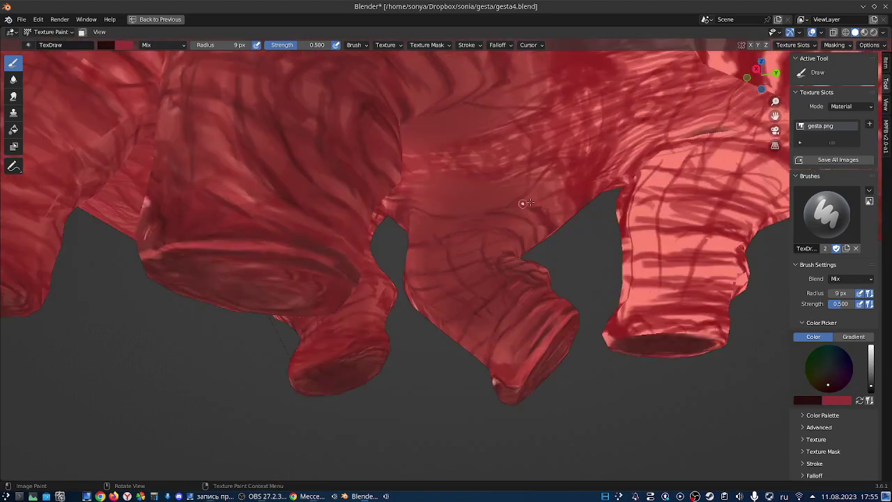
middle_drag(523, 203, 350, 251)
middle_drag(509, 180, 395, 239)
key(s)
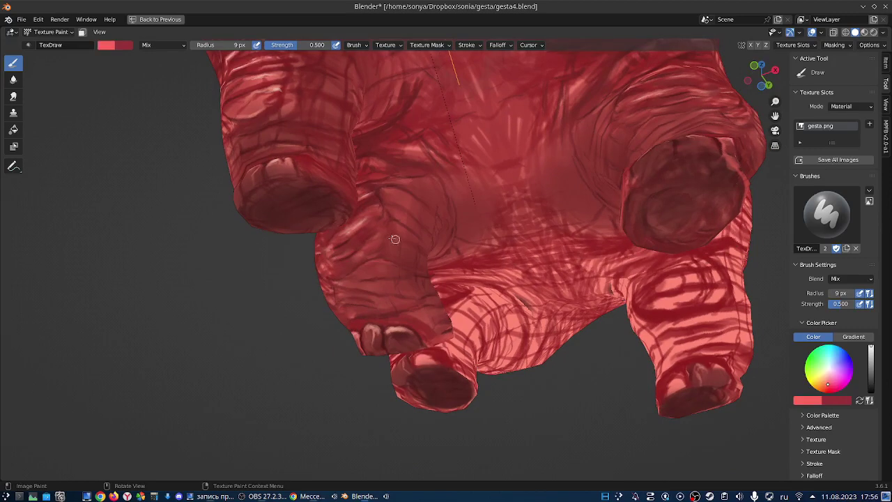
mouse_move(356, 281)
middle_down()
mouse_move(298, 203)
mouse_move(449, 195)
middle_up()
- Choose dark red as the paint colour and turn to the creature's body
right_click(449, 209)
click(484, 259)
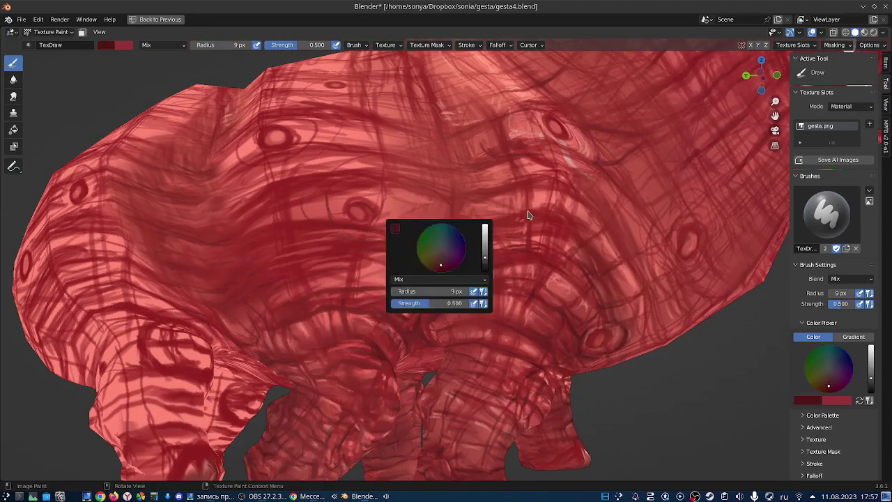
mouse_move(483, 259)
middle_down()
mouse_move(549, 317)
mouse_move(546, 277)
middle_up()
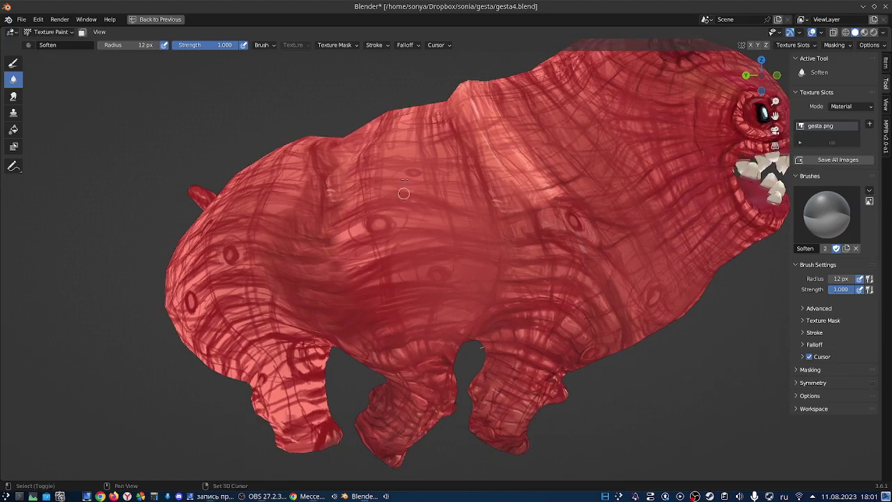
scroll(470, 277, up, 2)
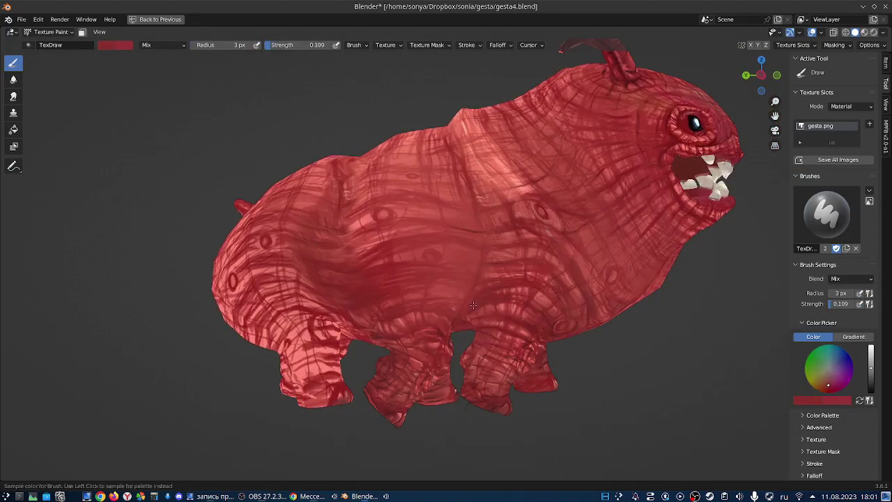
- Adjust brush strength and sample light salmon and dark red from the body
right_click(449, 269)
mouse_move(406, 221)
middle_down()
mouse_move(450, 269)
mouse_move(373, 278)
middle_up()
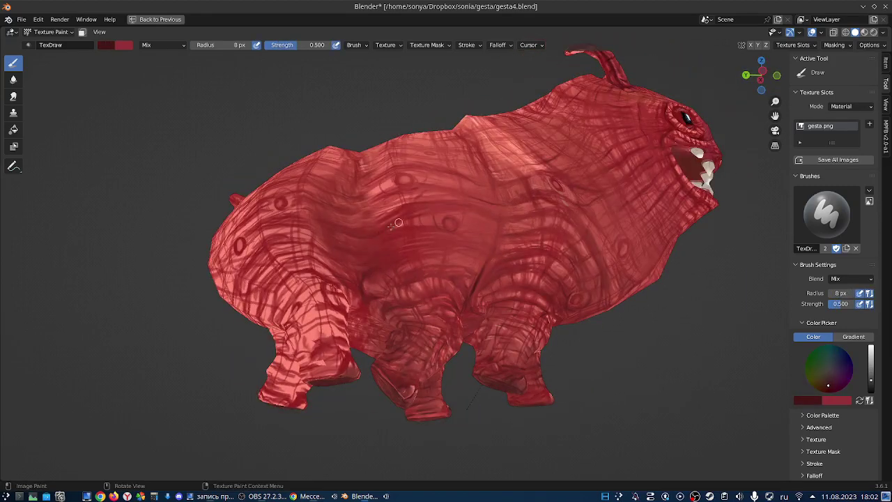
middle_drag(469, 200, 432, 288)
mouse_move(371, 283)
middle_down()
mouse_move(461, 266)
mouse_move(499, 214)
mouse_move(678, 202)
middle_up()
key(s)
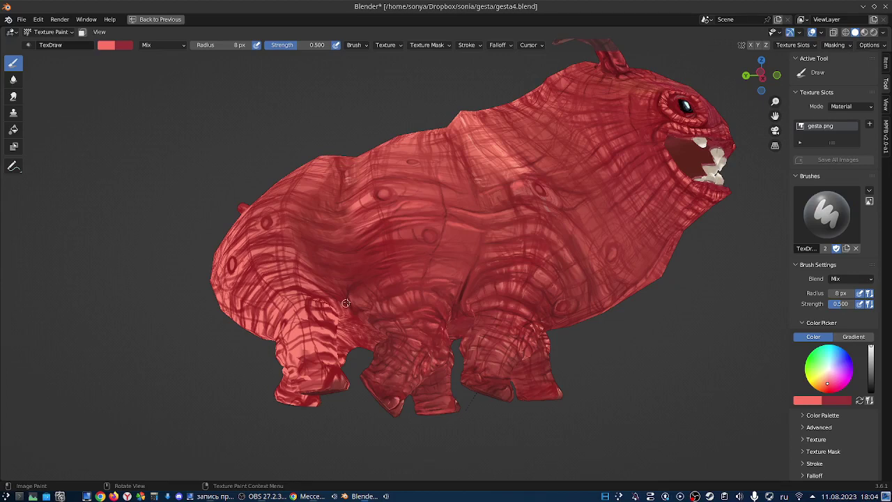
key(s)
- Hatch around the face and sides, then sample a darker red from the body
middle_drag(346, 304, 336, 250)
mouse_move(385, 215)
middle_down()
mouse_move(370, 244)
mouse_move(395, 258)
mouse_move(462, 263)
middle_up()
middle_drag(254, 467, 358, 264)
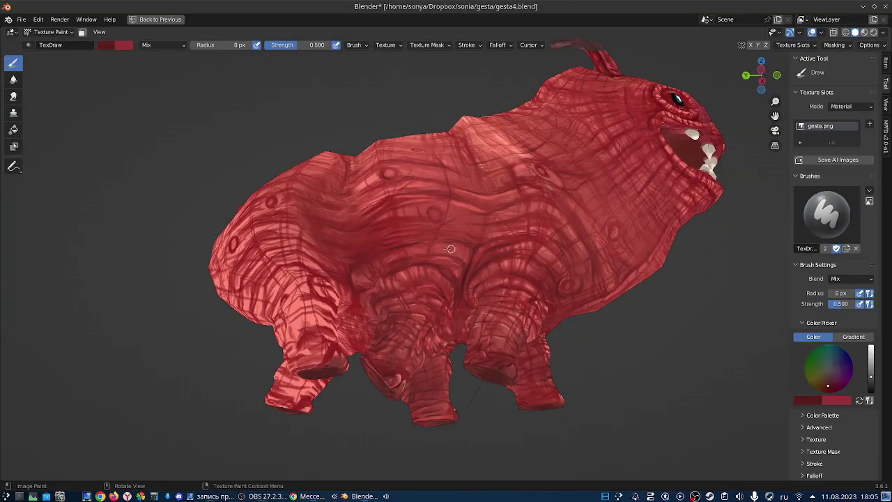
middle_drag(450, 248, 403, 254)
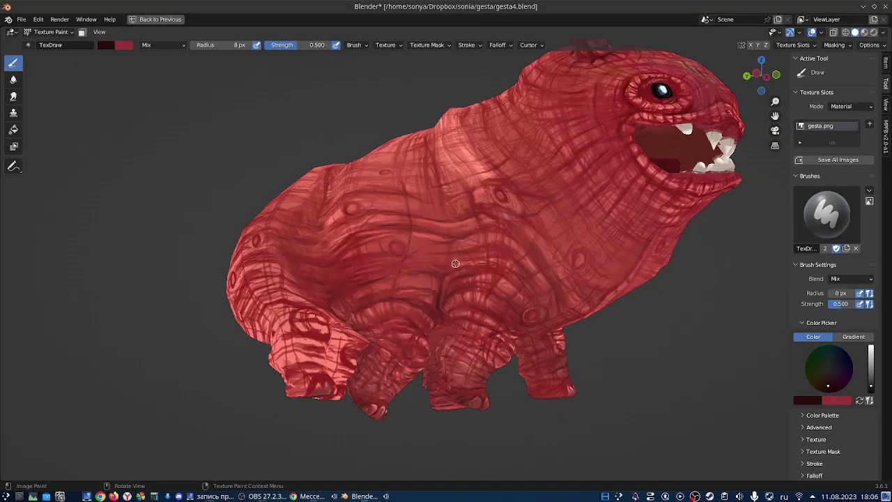
scroll(446, 263, down, 5)
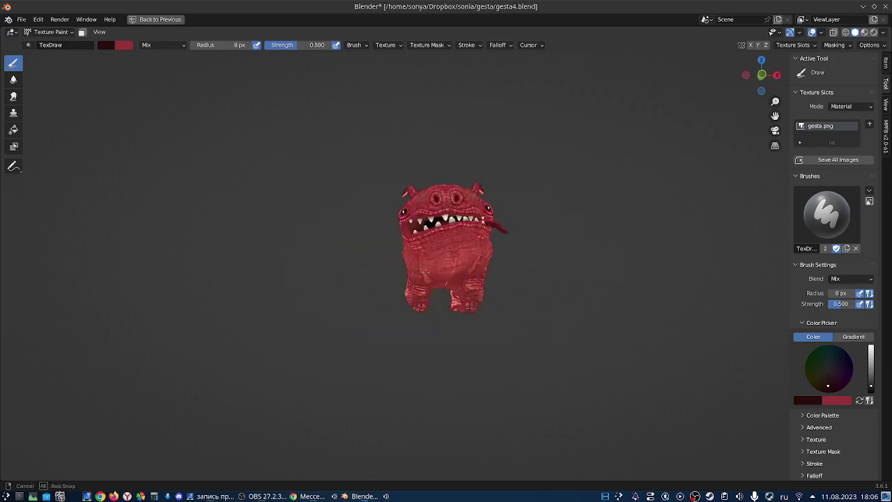
scroll(446, 262, up, 5)
mouse_move(447, 263)
middle_down()
mouse_move(371, 214)
mouse_move(373, 278)
middle_up()
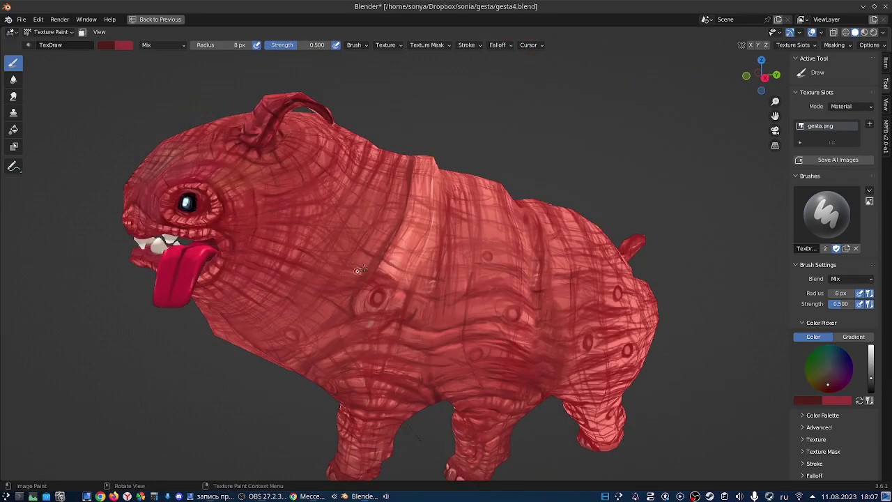
mouse_move(359, 270)
middle_down()
mouse_move(411, 188)
mouse_move(393, 243)
mouse_move(383, 197)
middle_up()
mouse_move(355, 263)
middle_down()
mouse_move(344, 265)
mouse_move(361, 228)
mouse_move(471, 250)
mouse_move(360, 254)
mouse_move(495, 272)
middle_up()
key(s)
- Shade the right-facing side's pores, then sample a darker salmon from the body
scroll(361, 254, down, 5)
scroll(496, 273, up, 8)
mouse_move(585, 230)
middle_down()
mouse_move(610, 219)
mouse_move(451, 157)
mouse_move(540, 174)
middle_up()
right_click(610, 220)
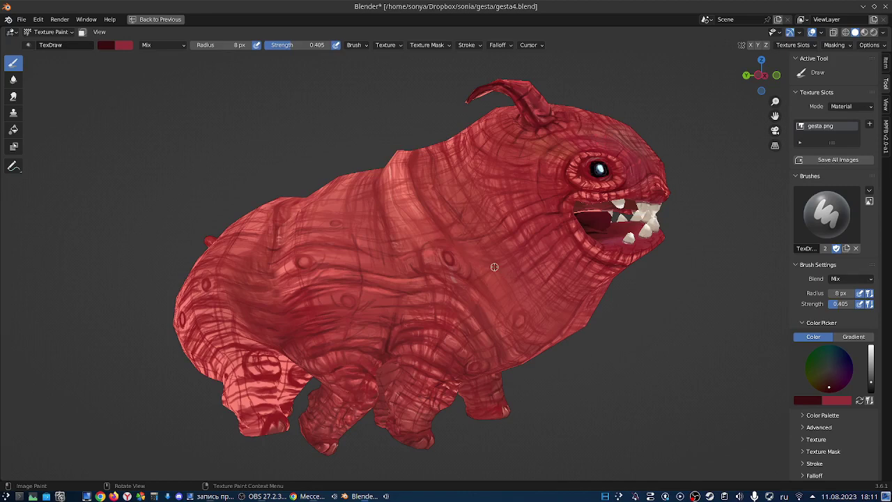
scroll(476, 216, down, 3)
mouse_move(460, 293)
middle_down()
mouse_move(487, 286)
mouse_move(462, 271)
mouse_move(469, 264)
mouse_move(463, 295)
mouse_move(464, 262)
mouse_move(425, 264)
middle_up()
scroll(463, 296, up, 1)
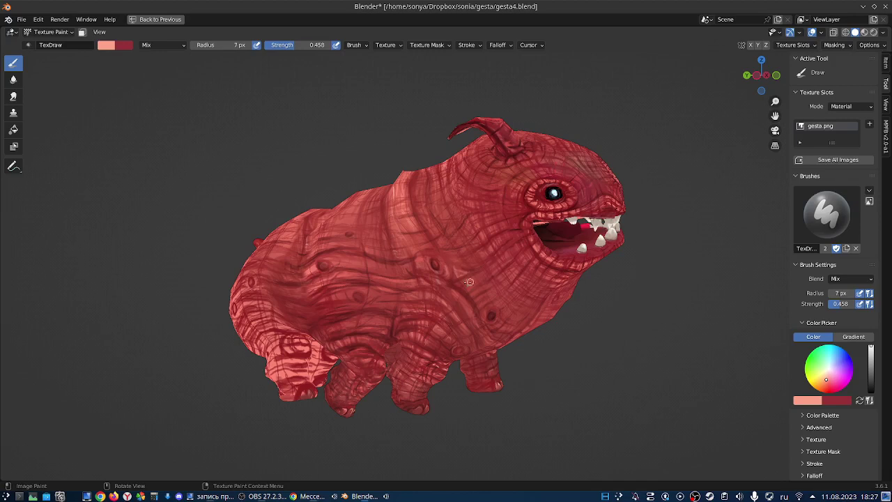
scroll(429, 261, up, 3)
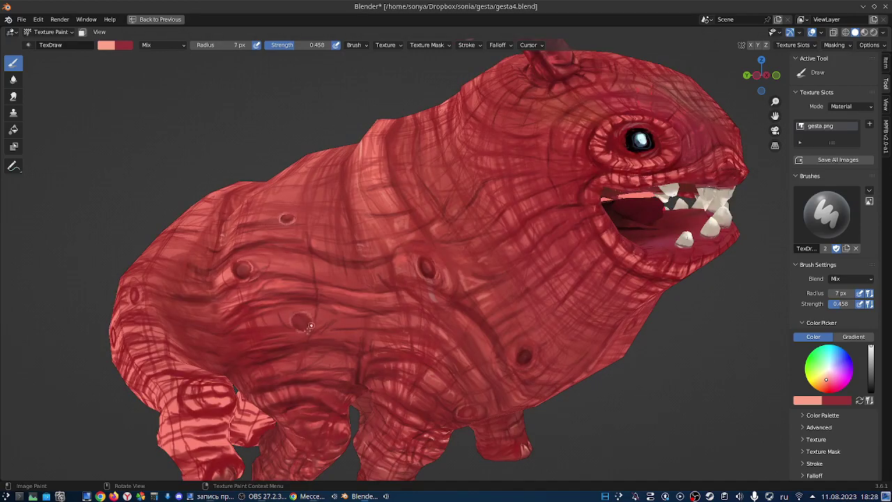
key(s)
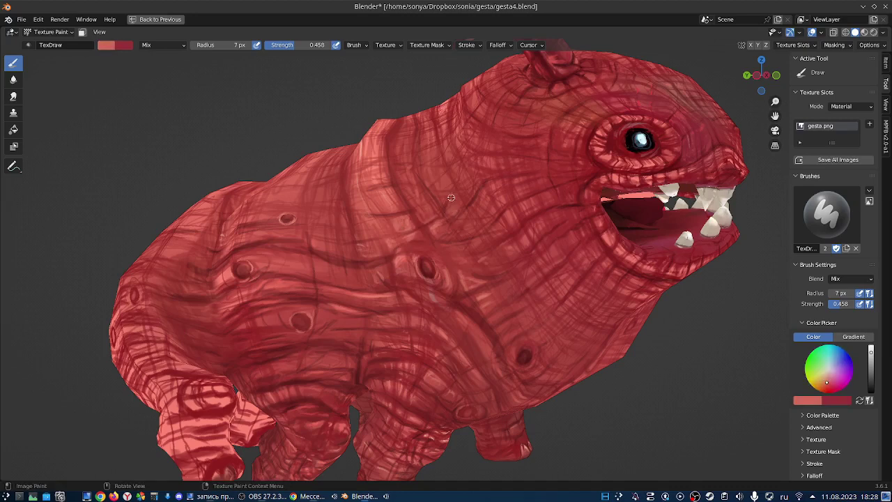
- Alternate dark red and light pink samples to give pores dark centres and lighter rims
right_click(437, 260)
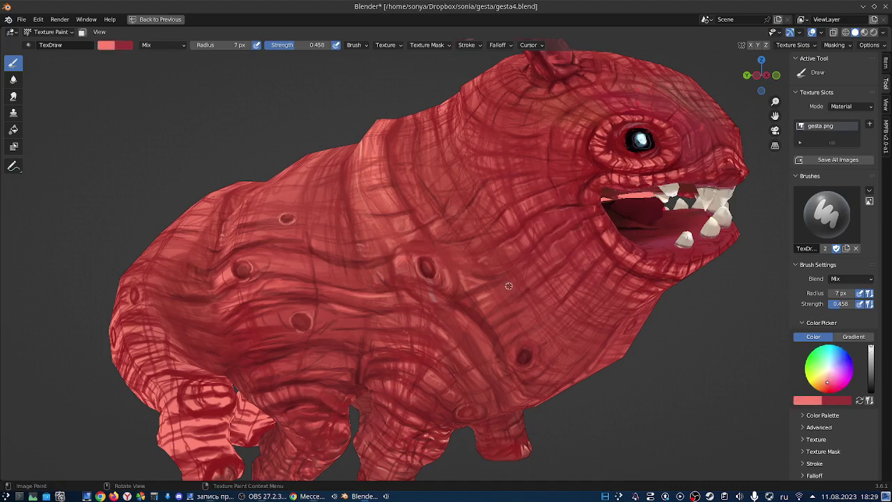
right_click(429, 271)
key(s)
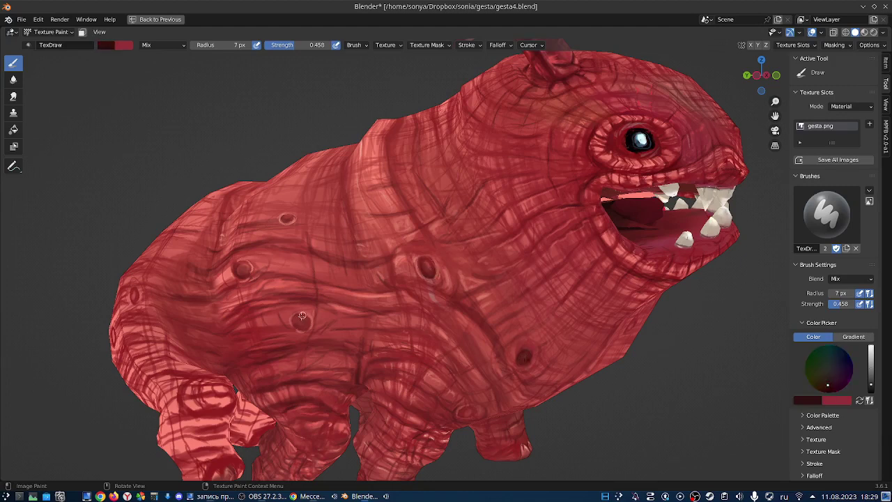
middle_drag(244, 272, 402, 225)
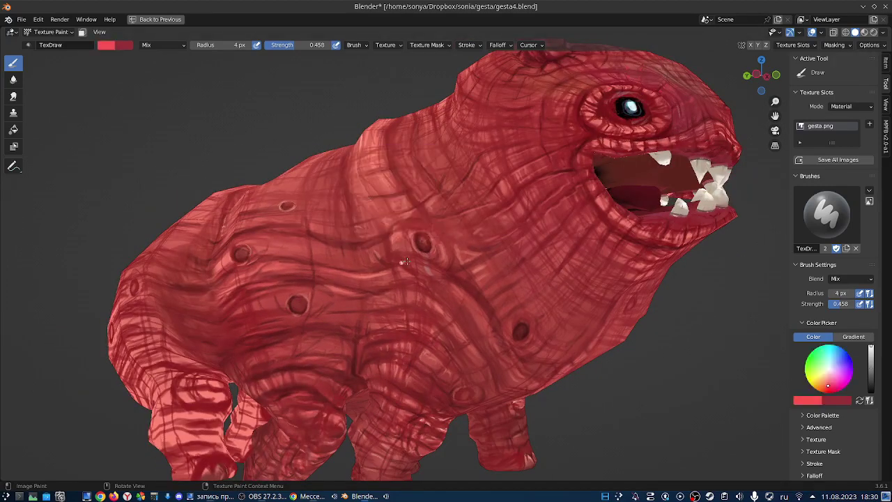
key(s)
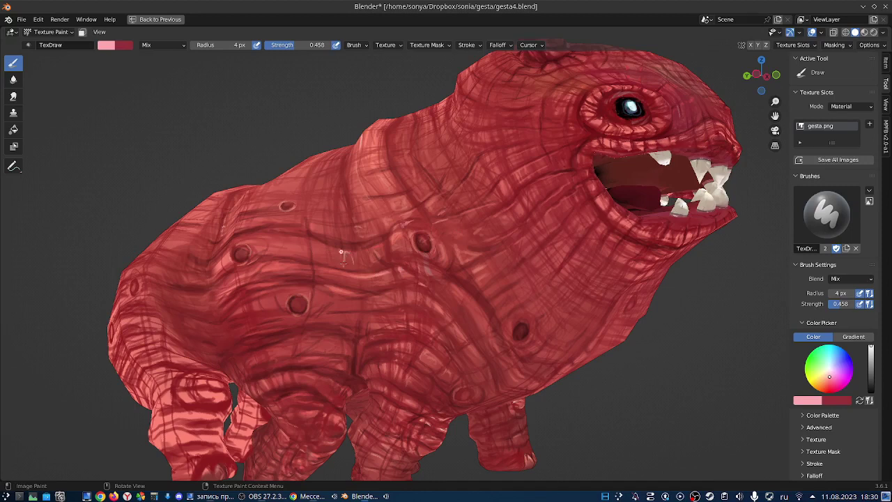
middle_drag(342, 255, 482, 256)
key(s)
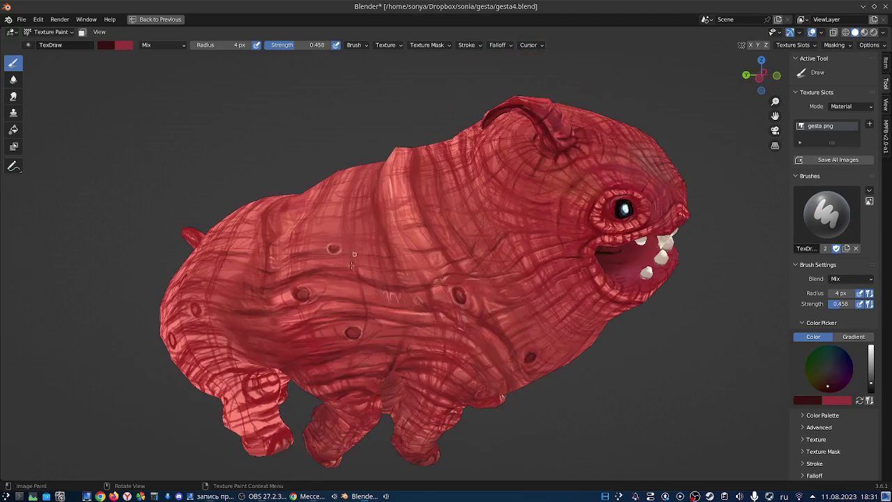
middle_drag(506, 272, 500, 287)
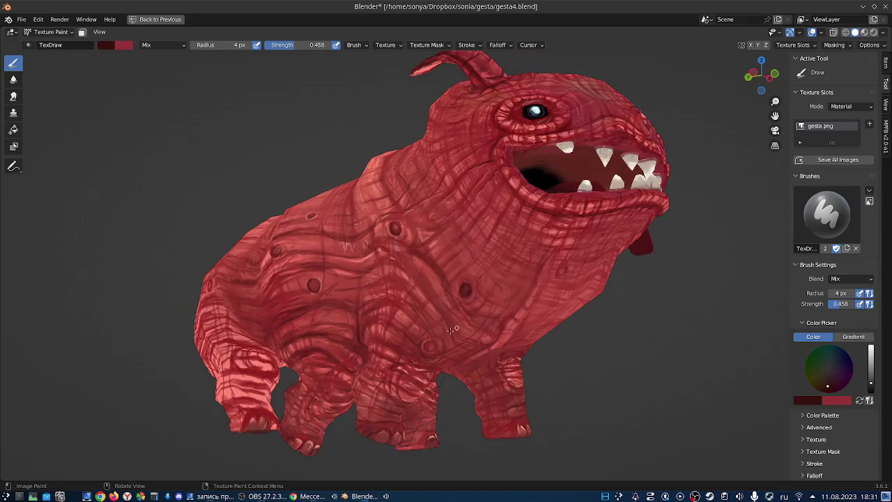
mouse_move(453, 329)
middle_down()
mouse_move(354, 312)
mouse_move(386, 238)
middle_up()
key(s)
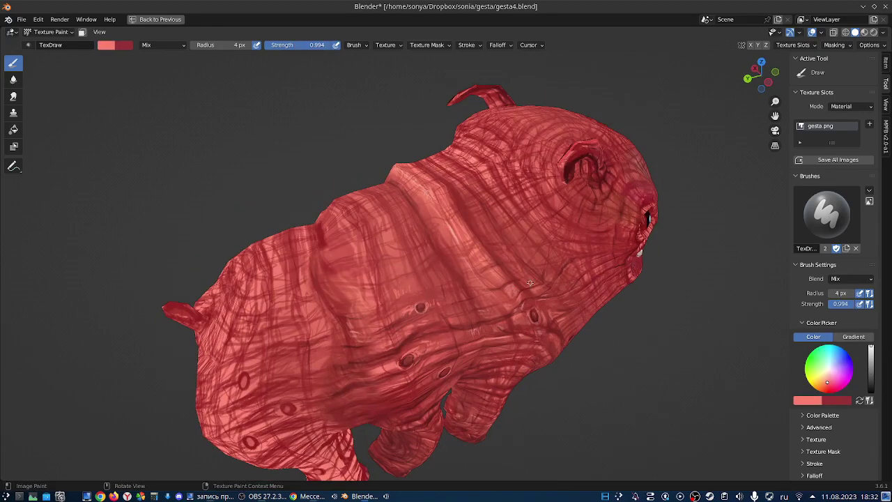
- Sample a dark red from the body for flank hatching
scroll(386, 238, down, 5)
scroll(386, 238, up, 5)
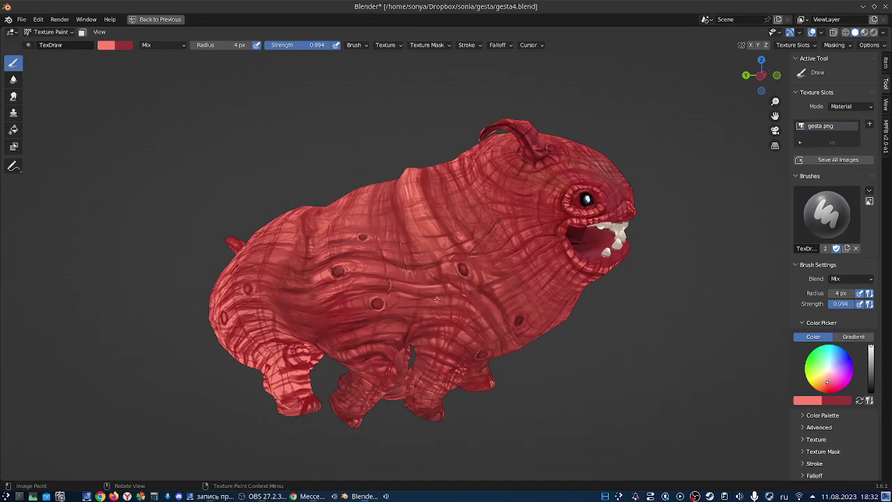
middle_drag(436, 299, 390, 230)
key(s)
right_click(391, 230)
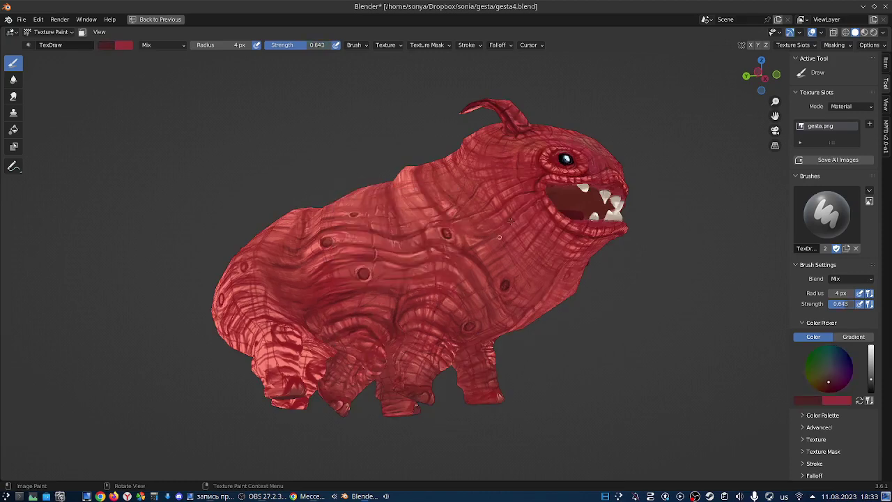
- Lower brush strength to 0.458, keep a 4 px radius, and sample a lighter pink
middle_drag(511, 222, 487, 198)
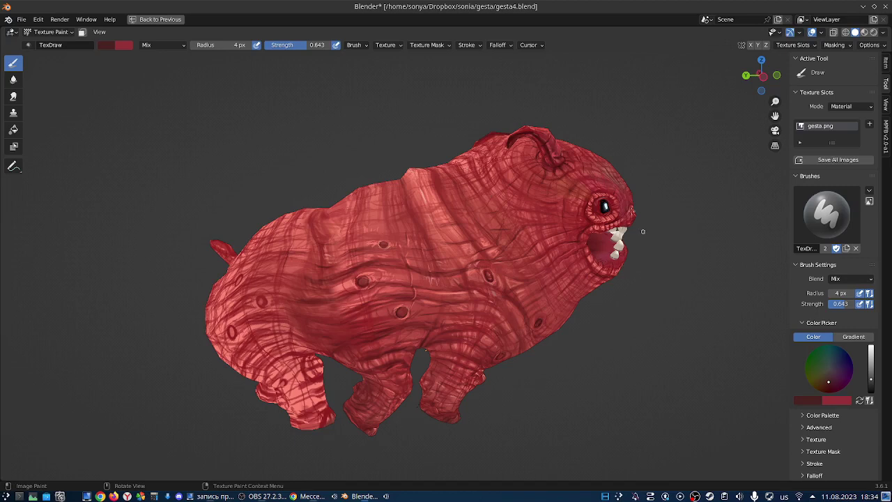
mouse_move(643, 231)
middle_down()
mouse_move(467, 232)
mouse_move(568, 218)
mouse_move(360, 250)
mouse_move(446, 250)
mouse_move(408, 250)
middle_up()
key(shift+f)
click(360, 251)
mouse_move(466, 243)
middle_down()
mouse_move(372, 304)
mouse_move(449, 226)
mouse_move(456, 290)
middle_up()
key(bracketright)
key(bracketright)
middle_drag(374, 266, 509, 269)
key(bracketleft)
key(bracketleft)
key(s)
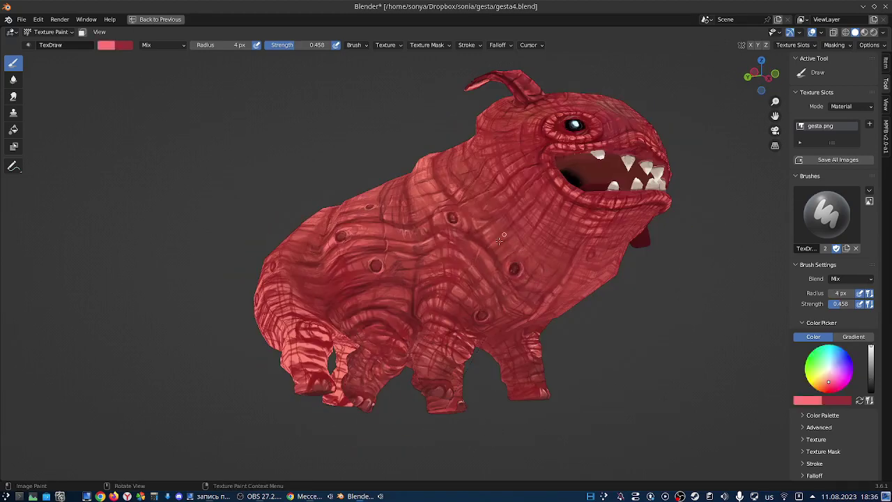
- Hatch the creature's side and back, then sample a darker red
middle_drag(501, 239, 527, 258)
mouse_move(542, 196)
middle_down()
mouse_move(530, 186)
mouse_move(577, 135)
middle_up()
right_click(483, 221)
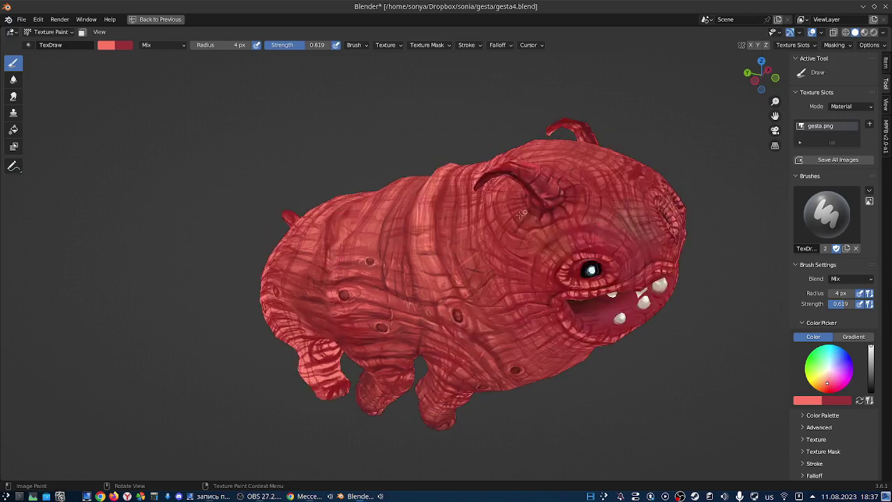
mouse_move(507, 222)
middle_down()
mouse_move(444, 236)
mouse_move(608, 138)
middle_up()
scroll(443, 235, up, 3)
key(s)
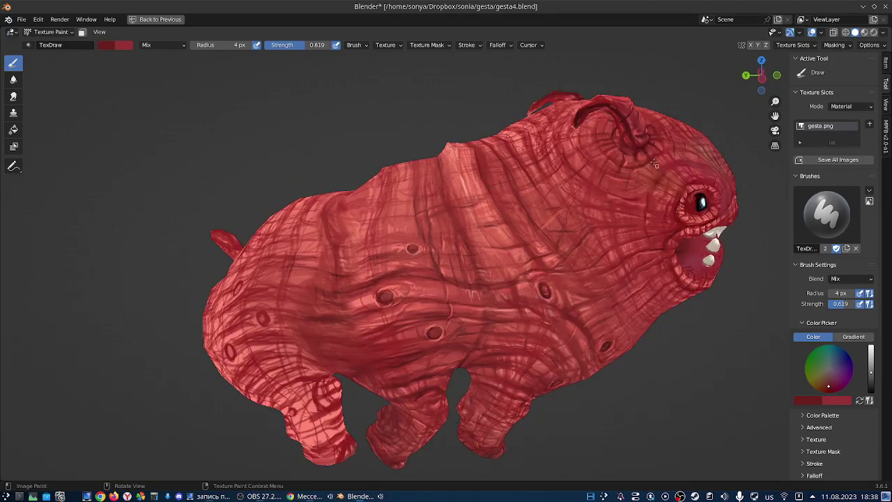
- Resize the brush and hatch the flanks and rear around the tail base
middle_drag(655, 164, 447, 315)
scroll(343, 299, down, 4)
mouse_move(479, 383)
middle_down()
mouse_move(343, 299)
mouse_move(543, 332)
mouse_move(542, 205)
middle_up()
key(f)
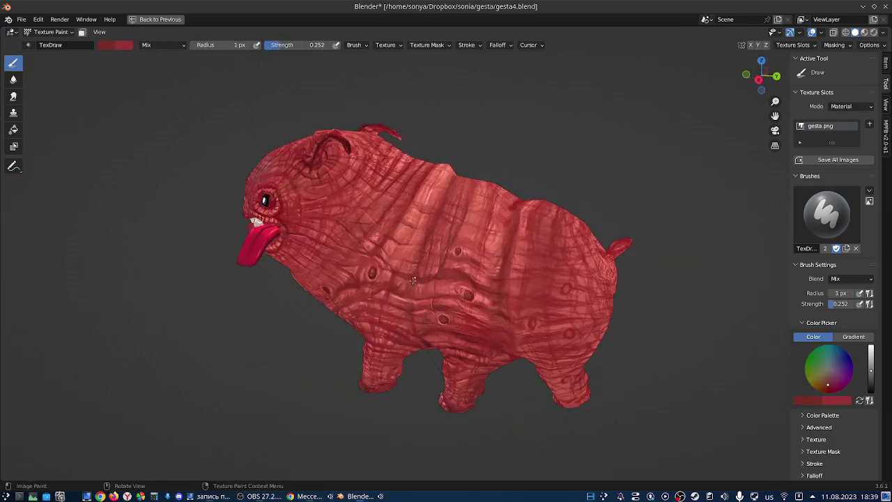
scroll(463, 200, down, 2)
mouse_move(463, 200)
middle_down()
mouse_move(585, 366)
mouse_move(553, 247)
mouse_move(556, 316)
mouse_move(552, 252)
mouse_move(585, 254)
mouse_move(534, 153)
mouse_move(436, 233)
mouse_move(474, 302)
middle_up()
scroll(533, 153, down, 5)
scroll(436, 233, up, 1)
scroll(531, 282, up, 3)
mouse_move(531, 282)
middle_down()
mouse_move(471, 235)
mouse_move(521, 259)
mouse_move(512, 238)
mouse_move(313, 295)
mouse_move(213, 234)
mouse_move(335, 265)
mouse_move(452, 277)
mouse_move(436, 251)
mouse_move(488, 251)
mouse_move(568, 323)
mouse_move(419, 295)
mouse_move(524, 226)
mouse_move(387, 232)
middle_up()
- From a rear view, raise strength to 0.667 and paint dark lines radiating below the tail
right_click(437, 251)
scroll(418, 292, up, 3)
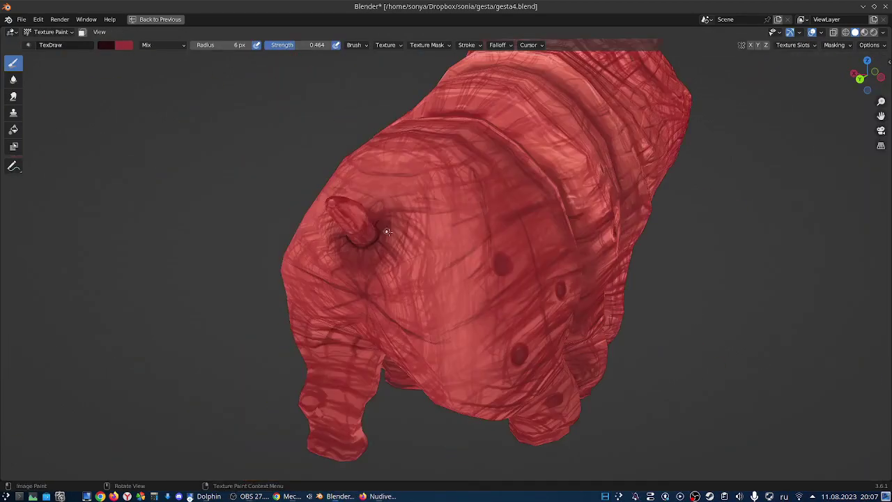
middle_drag(508, 271, 395, 265)
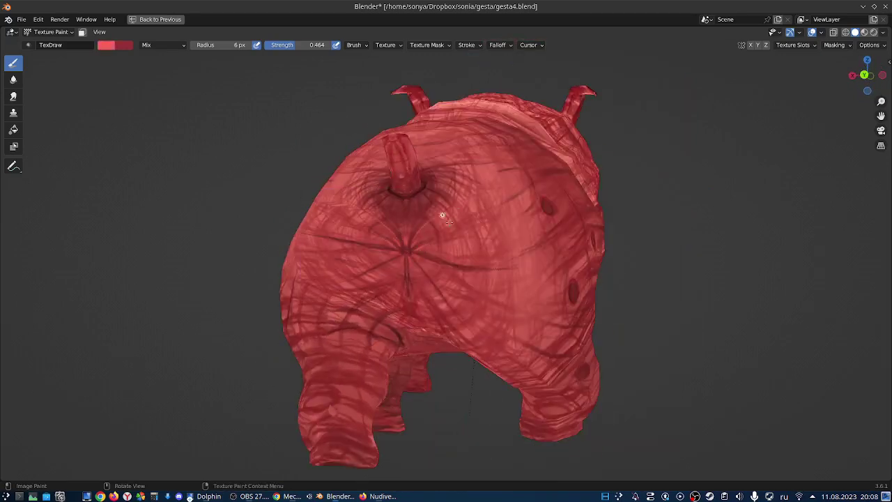
middle_drag(442, 214, 353, 218)
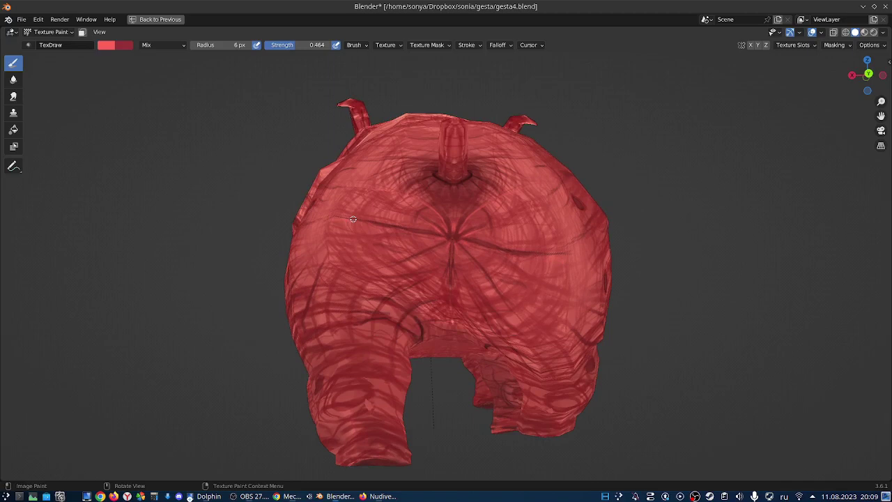
mouse_move(450, 241)
middle_down()
mouse_move(403, 239)
mouse_move(461, 235)
mouse_move(422, 221)
mouse_move(420, 212)
mouse_move(448, 199)
mouse_move(479, 221)
mouse_move(531, 221)
mouse_move(583, 195)
mouse_move(440, 239)
mouse_move(488, 241)
mouse_move(487, 255)
middle_up()
scroll(418, 202, up, 3)
scroll(496, 220, down, 2)
scroll(514, 220, up, 2)
scroll(531, 221, up, 2)
scroll(505, 217, down, 2)
scroll(505, 217, up, 1)
right_click(505, 216)
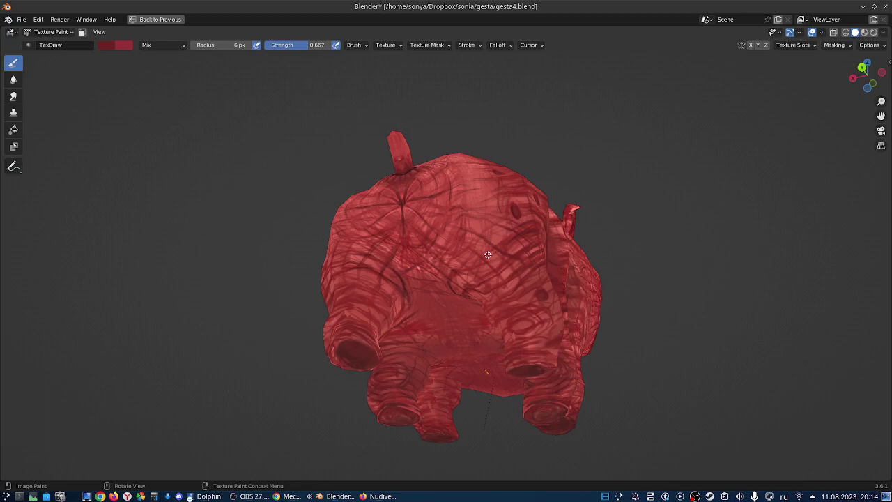
- Adjust the brush and hatch the legs from rear-side and underneath views
mouse_move(458, 214)
middle_down()
mouse_move(484, 212)
mouse_move(465, 253)
middle_up()
scroll(488, 212, up, 2)
right_click(493, 212)
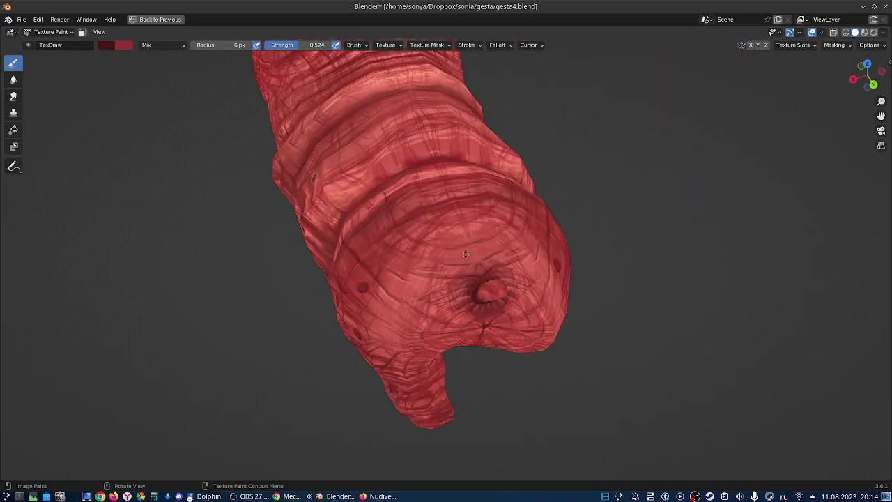
mouse_move(323, 163)
middle_down()
mouse_move(495, 289)
mouse_move(524, 335)
middle_up()
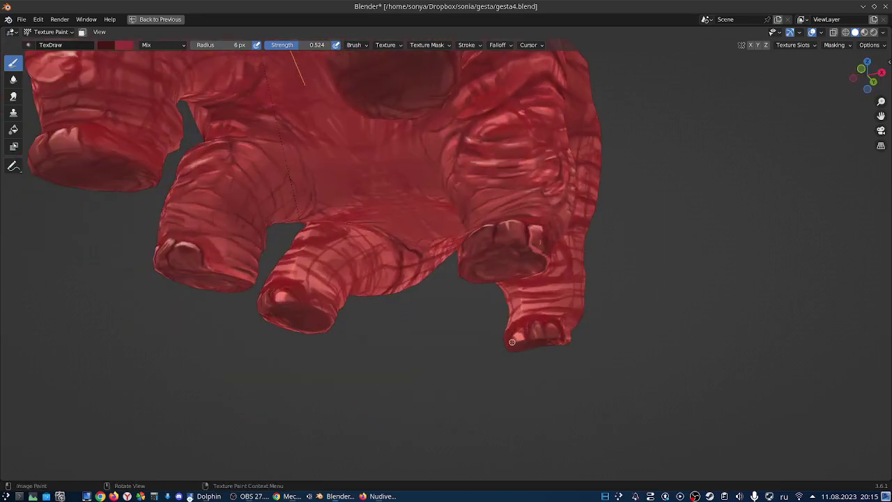
middle_drag(502, 209, 524, 238)
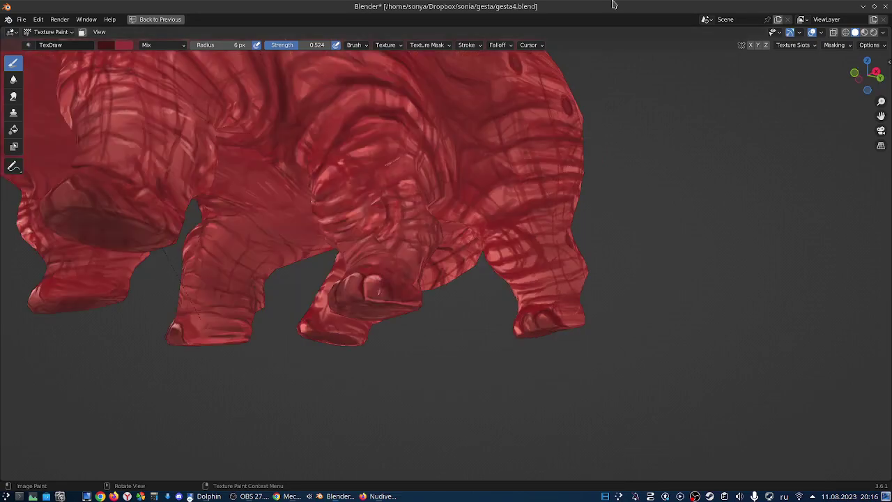
mouse_move(497, 135)
middle_down()
mouse_move(356, 248)
mouse_move(462, 339)
mouse_move(434, 183)
mouse_move(419, 233)
mouse_move(400, 239)
mouse_move(433, 156)
middle_up()
scroll(435, 314, down, 5)
scroll(463, 339, up, 3)
- Pick a new brush colour and shade the underside and legs from below
mouse_move(399, 200)
middle_down()
mouse_move(509, 221)
mouse_move(481, 310)
mouse_move(503, 271)
mouse_move(445, 282)
middle_up()
scroll(481, 310, up, 3)
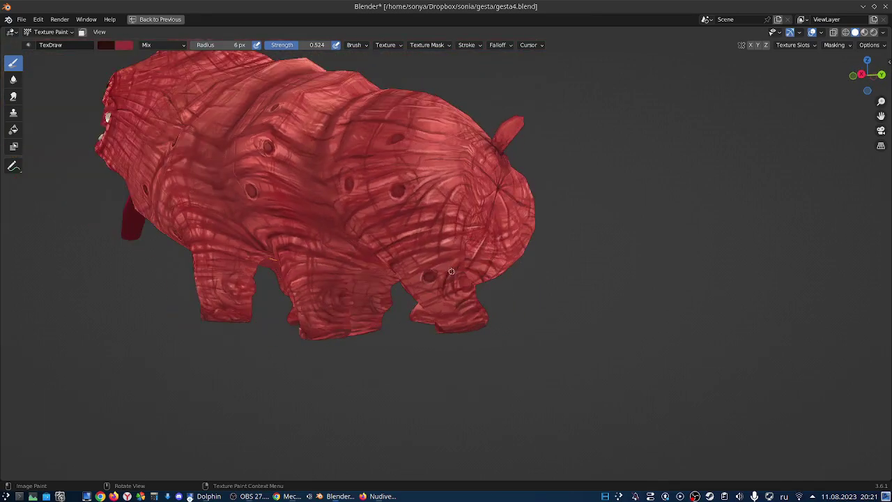
middle_drag(442, 279, 453, 192)
mouse_move(375, 212)
middle_down()
mouse_move(502, 269)
mouse_move(395, 283)
mouse_move(374, 301)
mouse_move(355, 255)
mouse_move(466, 245)
middle_up()
right_click(386, 289)
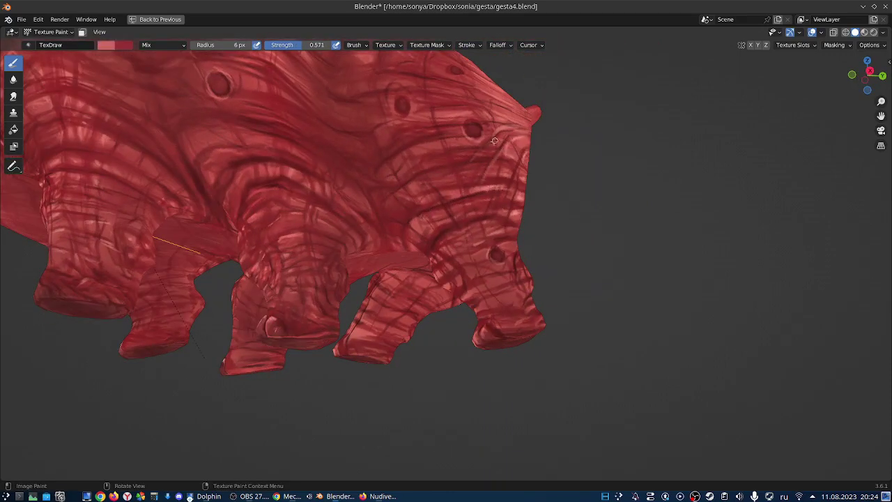
mouse_move(494, 141)
middle_down()
mouse_move(463, 180)
mouse_move(544, 239)
mouse_move(508, 175)
mouse_move(503, 224)
mouse_move(513, 171)
mouse_move(460, 258)
mouse_move(465, 219)
mouse_move(488, 216)
middle_up()
- Soften the leg shading with the Soften brush, then return to TexDraw at a smaller radius
key(c)
key(d)
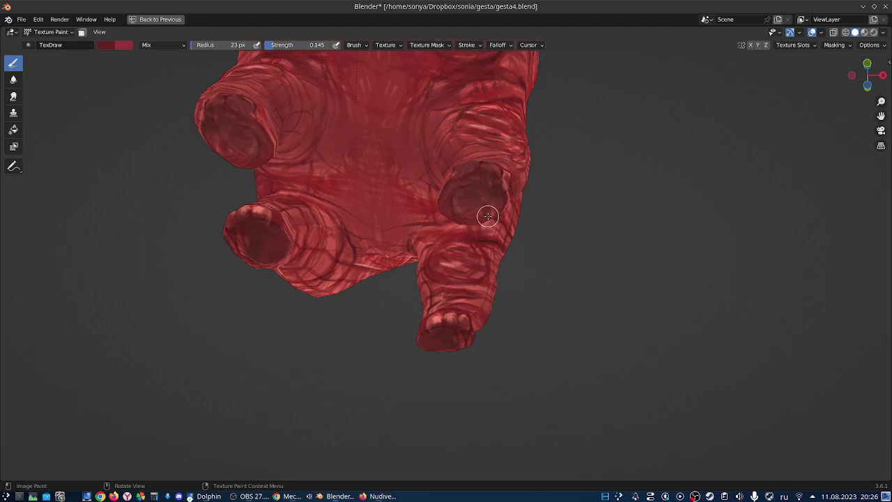
key(shift+space)
mouse_move(488, 216)
middle_down()
mouse_move(418, 299)
mouse_move(481, 237)
mouse_move(473, 257)
mouse_move(498, 279)
mouse_move(471, 130)
middle_up()
click(425, 307)
key(d)
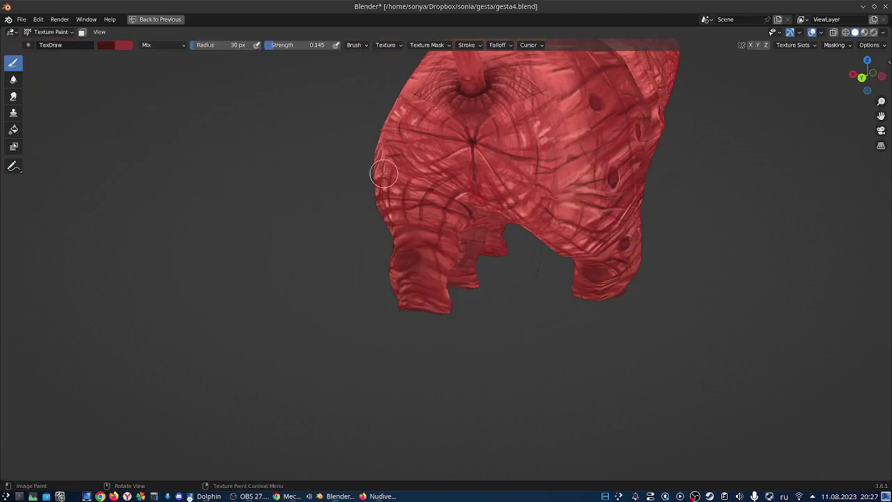
middle_drag(384, 173, 314, 218)
right_click(371, 264)
mouse_move(438, 235)
middle_down()
mouse_move(416, 273)
mouse_move(484, 239)
middle_up()
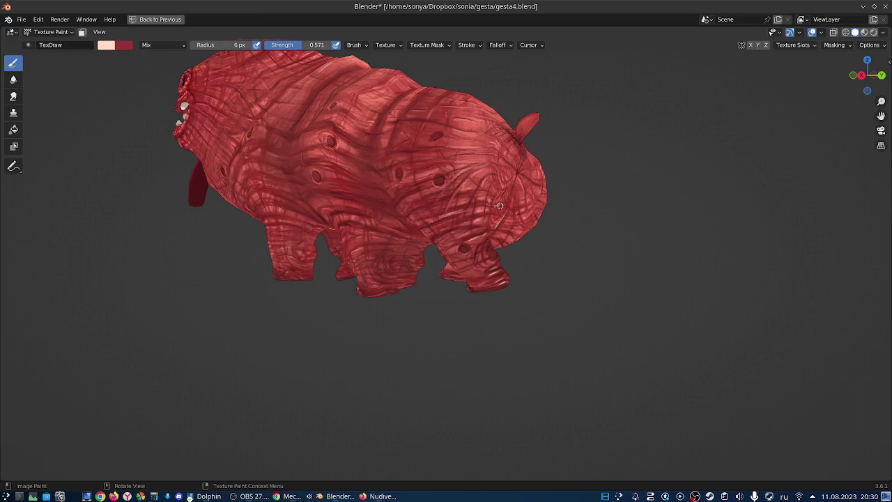
- Switch to a pale highlight colour and dab highlights on nearby pores
right_click(432, 167)
middle_drag(432, 168, 491, 334)
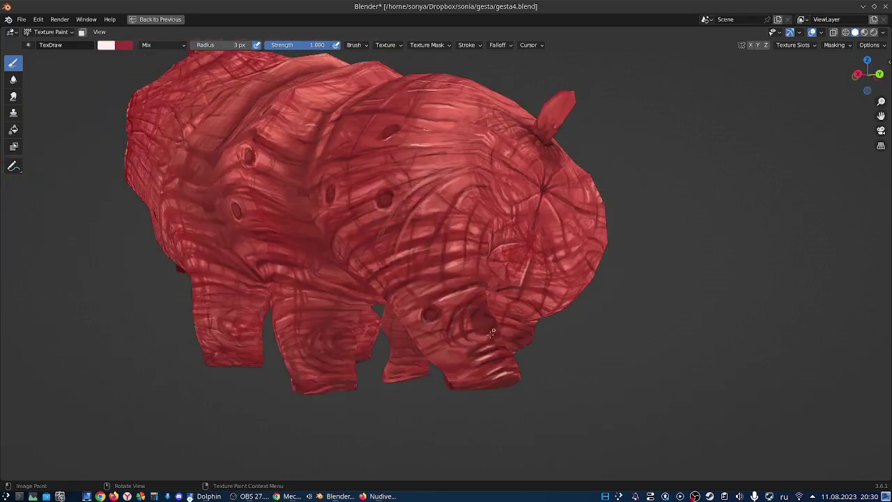
middle_drag(437, 298, 398, 219)
middle_drag(458, 258, 414, 231)
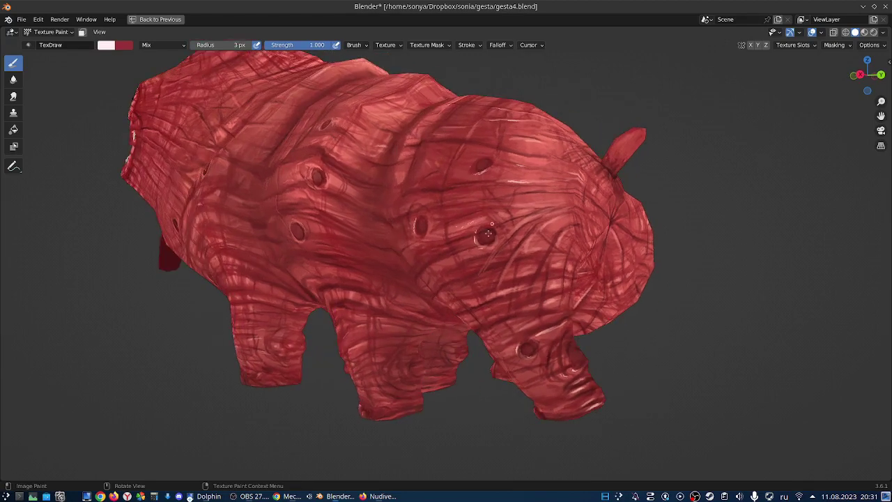
scroll(537, 290, down, 5)
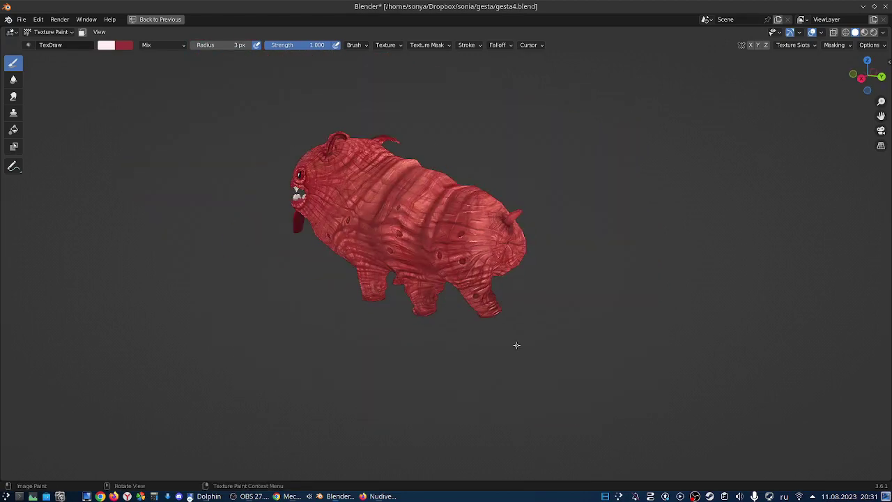
scroll(516, 345, up, 5)
- Add pale pore highlights from side, rear and underside views
middle_drag(516, 344, 386, 230)
scroll(263, 244, down, 5)
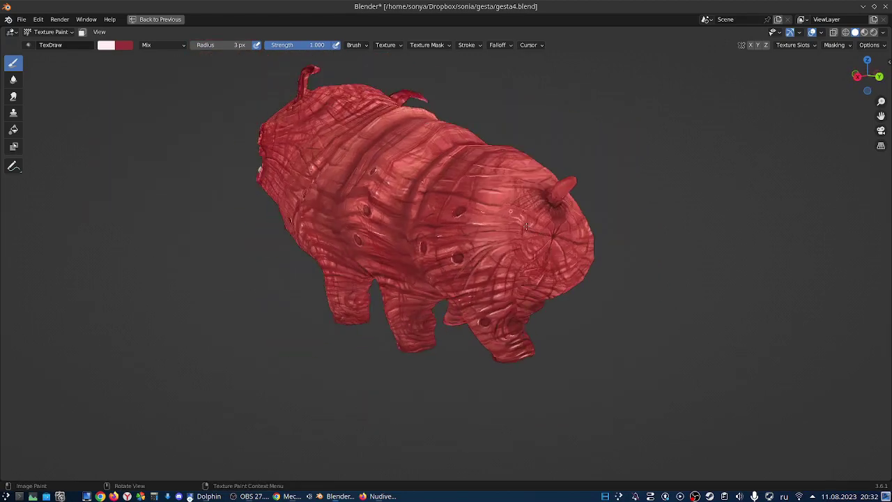
scroll(418, 209, up, 5)
mouse_move(453, 195)
middle_down()
mouse_move(506, 156)
mouse_move(274, 319)
mouse_move(465, 365)
mouse_move(384, 382)
middle_up()
scroll(275, 319, down, 5)
scroll(274, 319, up, 5)
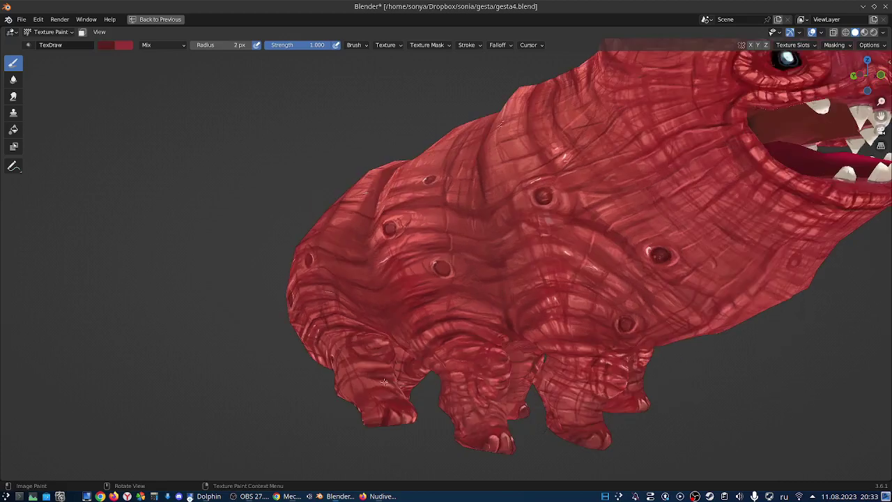
mouse_move(370, 331)
middle_down()
mouse_move(607, 269)
mouse_move(404, 377)
middle_up()
- Dab a glint into the eye and bring the finished creature's face into view
right_click(401, 380)
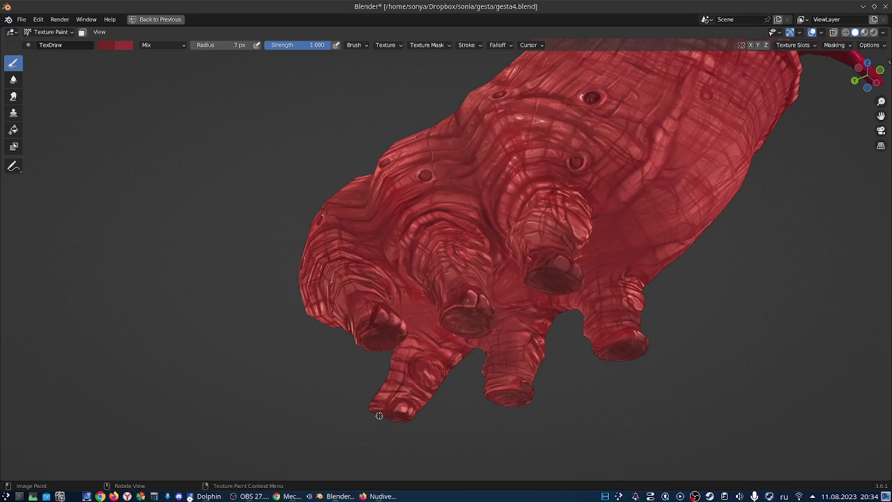
middle_drag(514, 287, 517, 309)
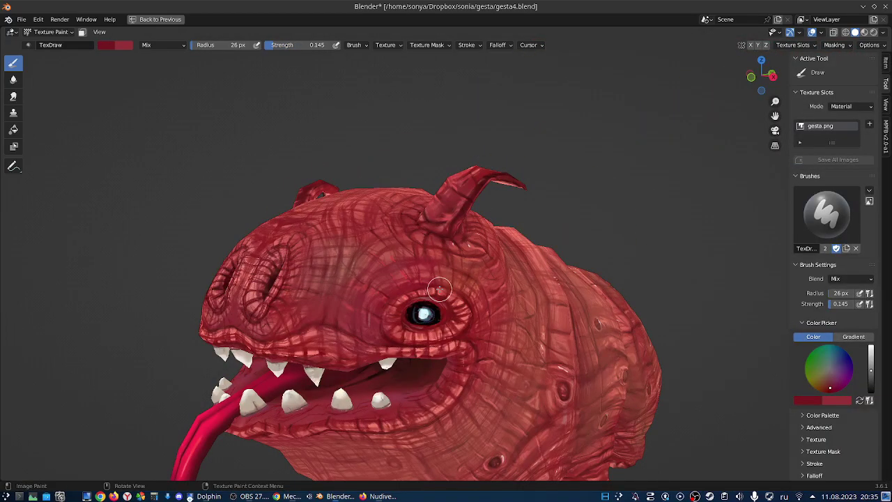
right_click(543, 294)
mouse_move(430, 242)
middle_down()
mouse_move(543, 294)
mouse_move(443, 184)
middle_up()
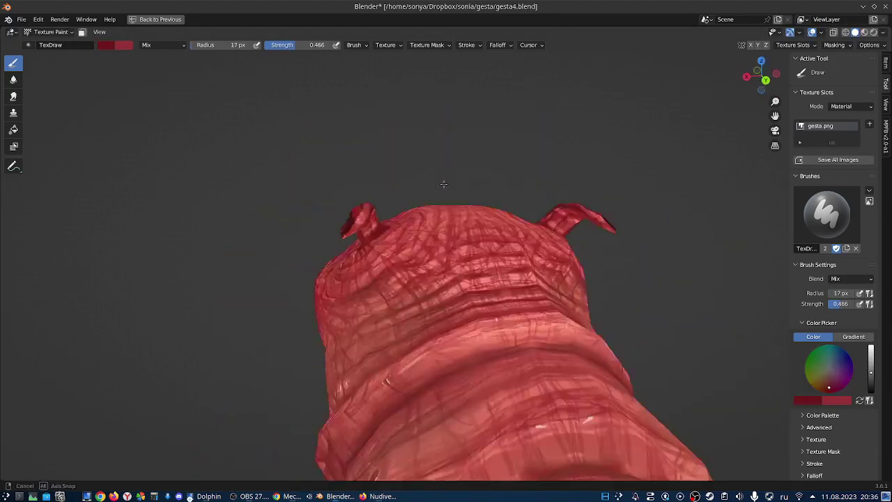
mouse_move(443, 183)
middle_down()
mouse_move(529, 210)
mouse_move(532, 179)
mouse_move(508, 233)
mouse_move(516, 206)
mouse_move(497, 225)
middle_up()
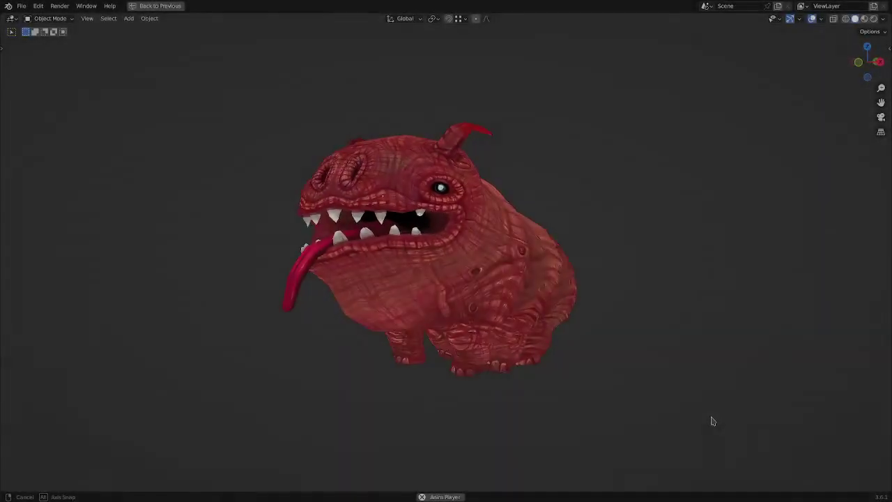
mouse_move(712, 421)
middle_down()
mouse_move(541, 422)
mouse_move(388, 409)
mouse_move(304, 414)
mouse_move(314, 435)
middle_up()
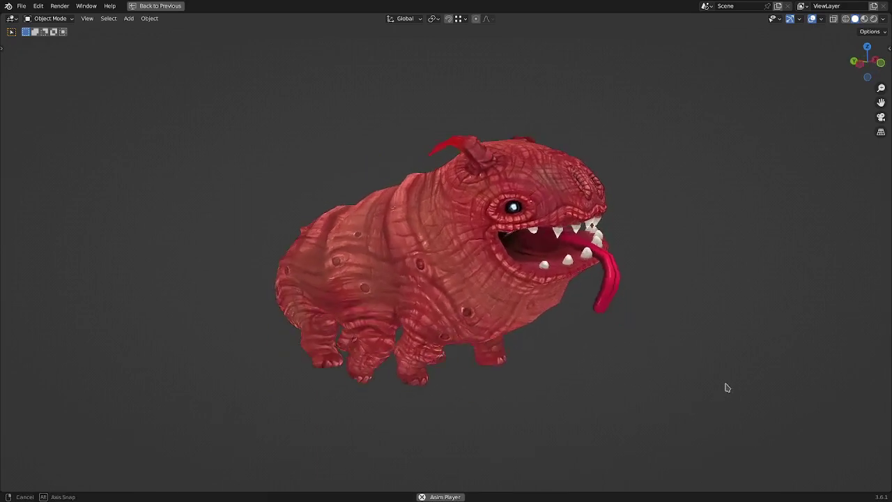
middle_drag(725, 382, 762, 372)
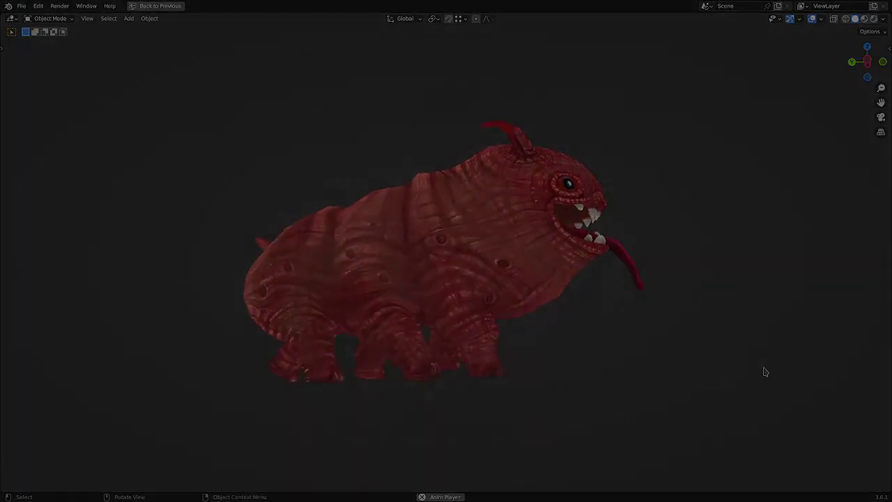